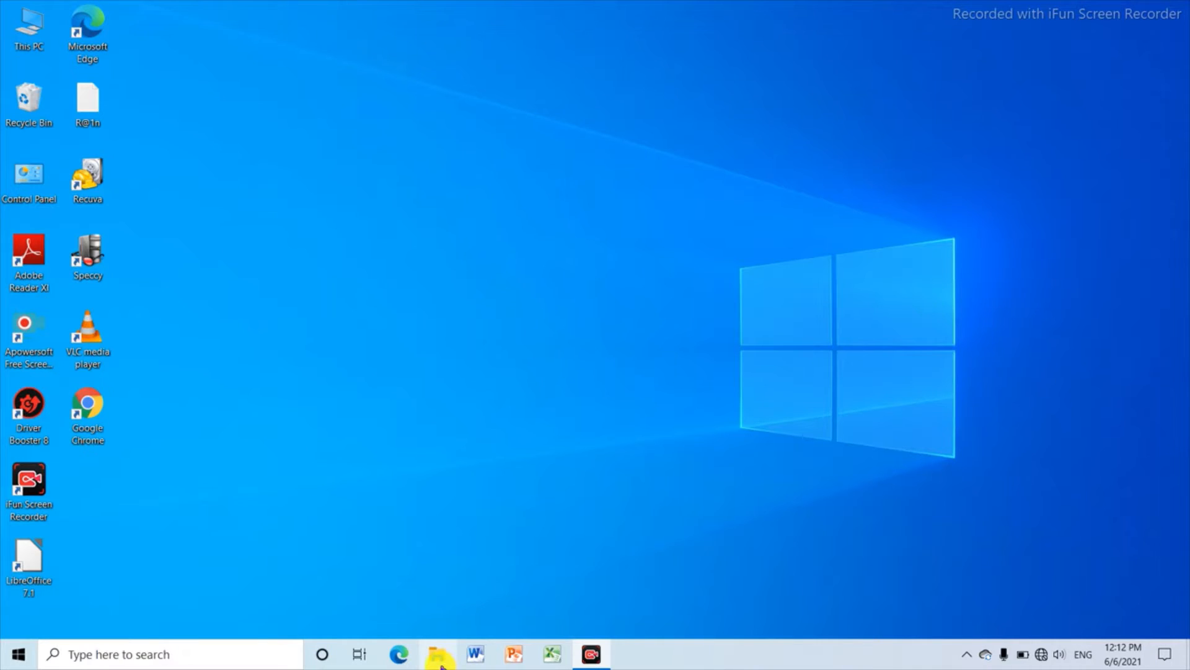
Search for Paint and open the app
{"action": "left_click", "coordinate": [161, 659]}
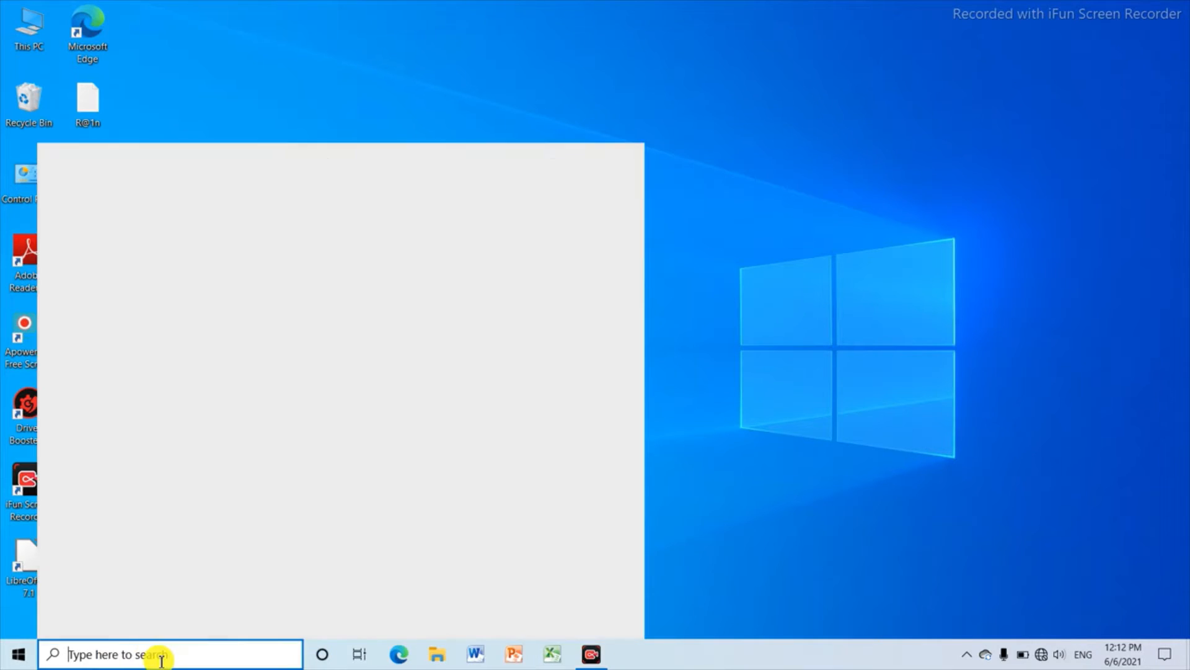
{"action": "type", "text": "PAI"}
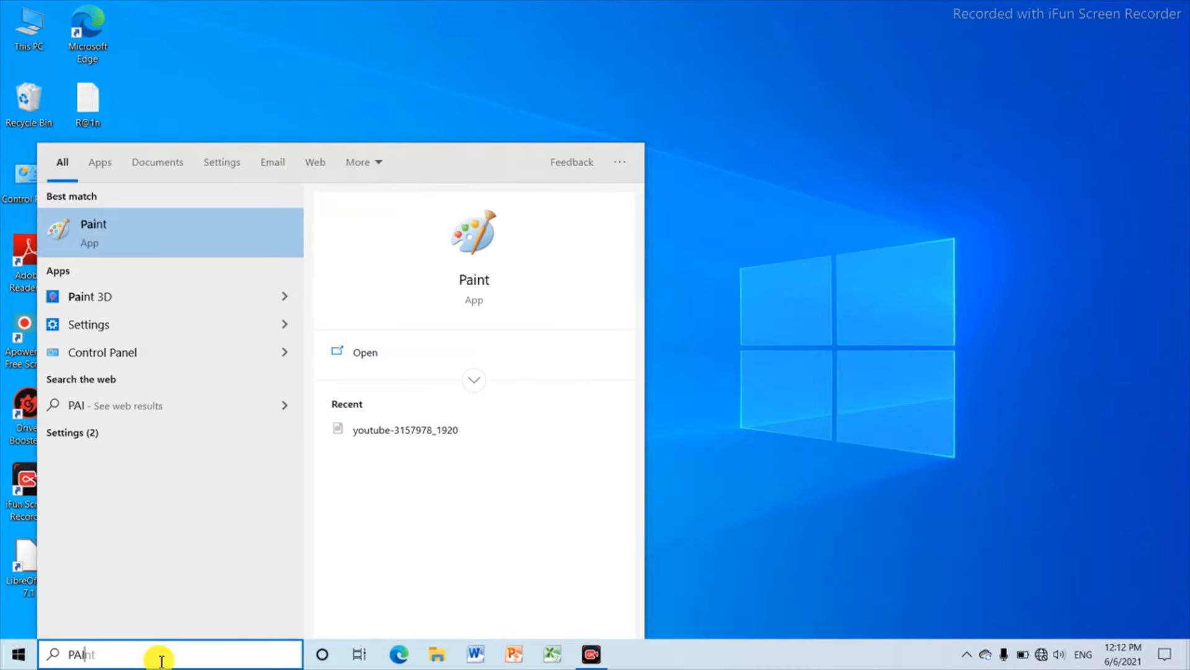
{"action": "type", "text": "NT"}
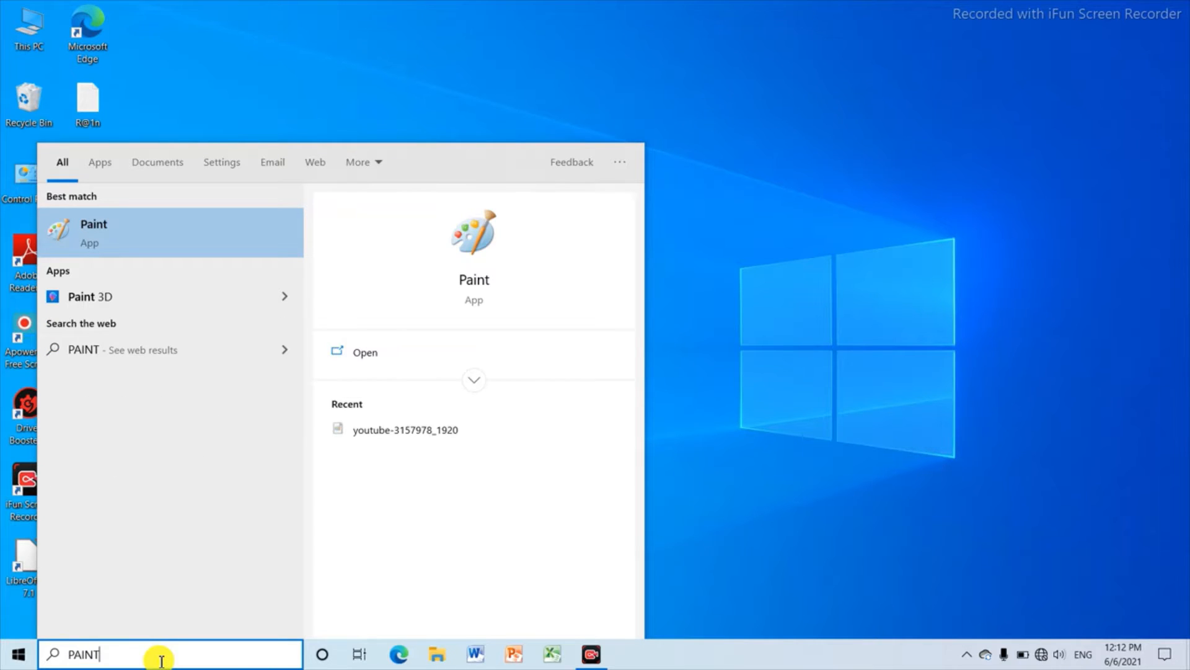
{"action": "left_click", "coordinate": [198, 244]}
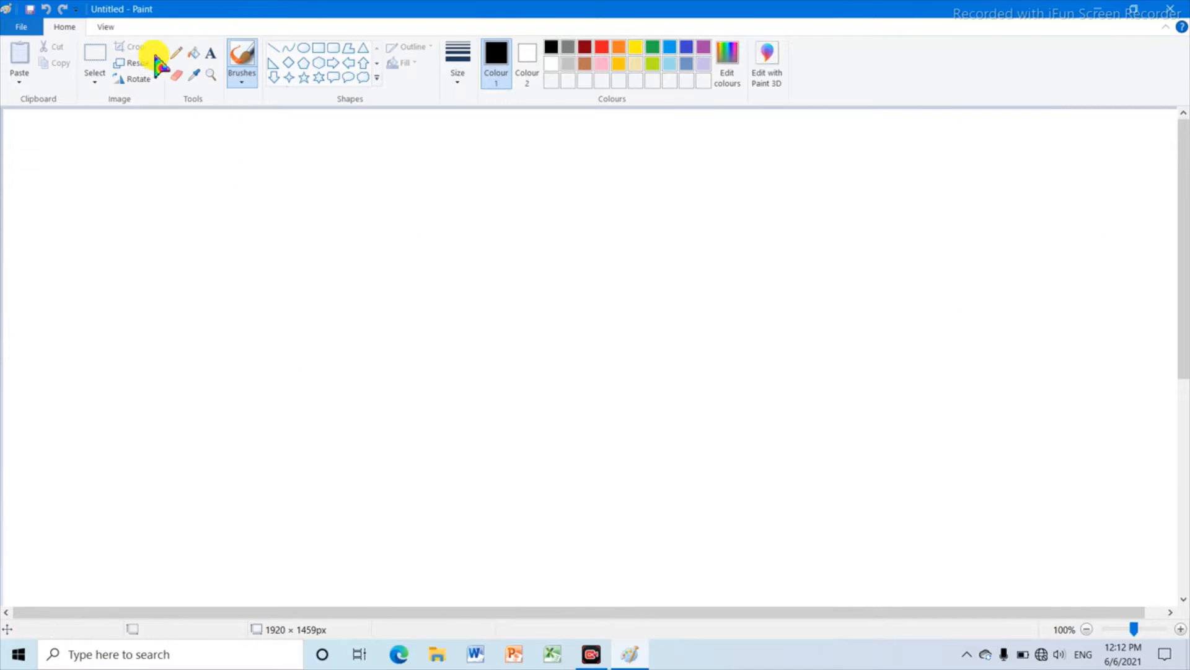
Draw a slightly sloping line about 317 px wide, and below it a cross from a horizontal and a vertical line
{"action": "left_click", "coordinate": [377, 78]}
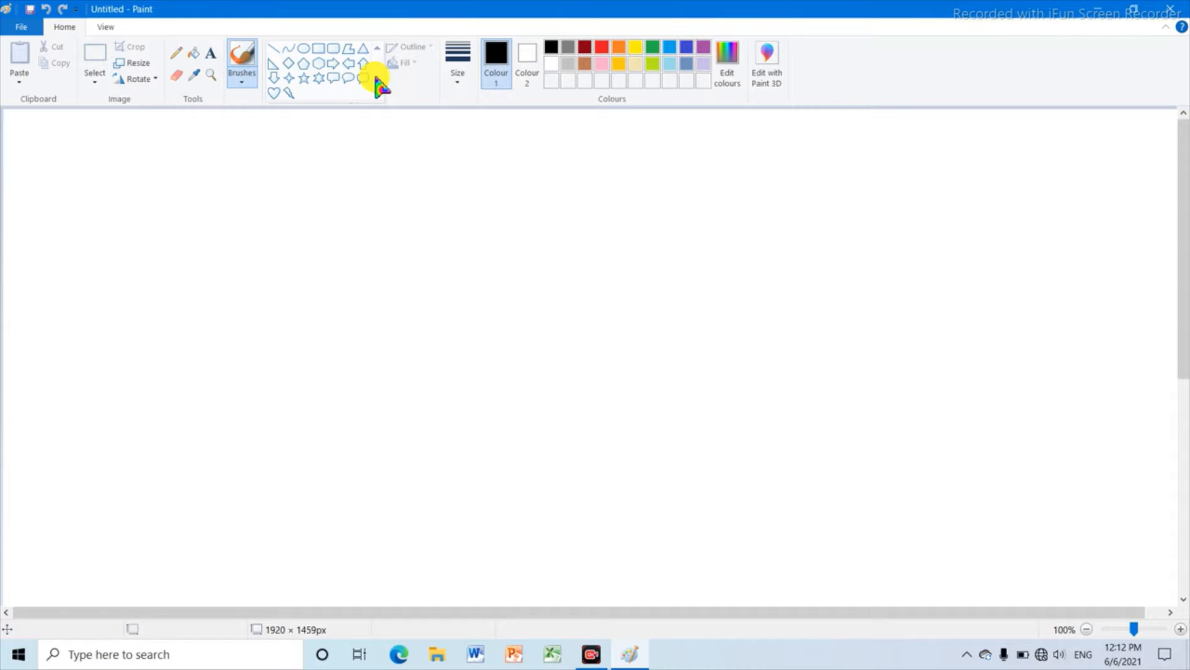
{"action": "left_click", "coordinate": [274, 49]}
{"action": "mouse_move", "coordinate": [306, 212]}
{"action": "left_mouse_down"}
{"action": "mouse_move", "coordinate": [470, 243]}
{"action": "mouse_move", "coordinate": [504, 226]}
{"action": "left_mouse_up"}
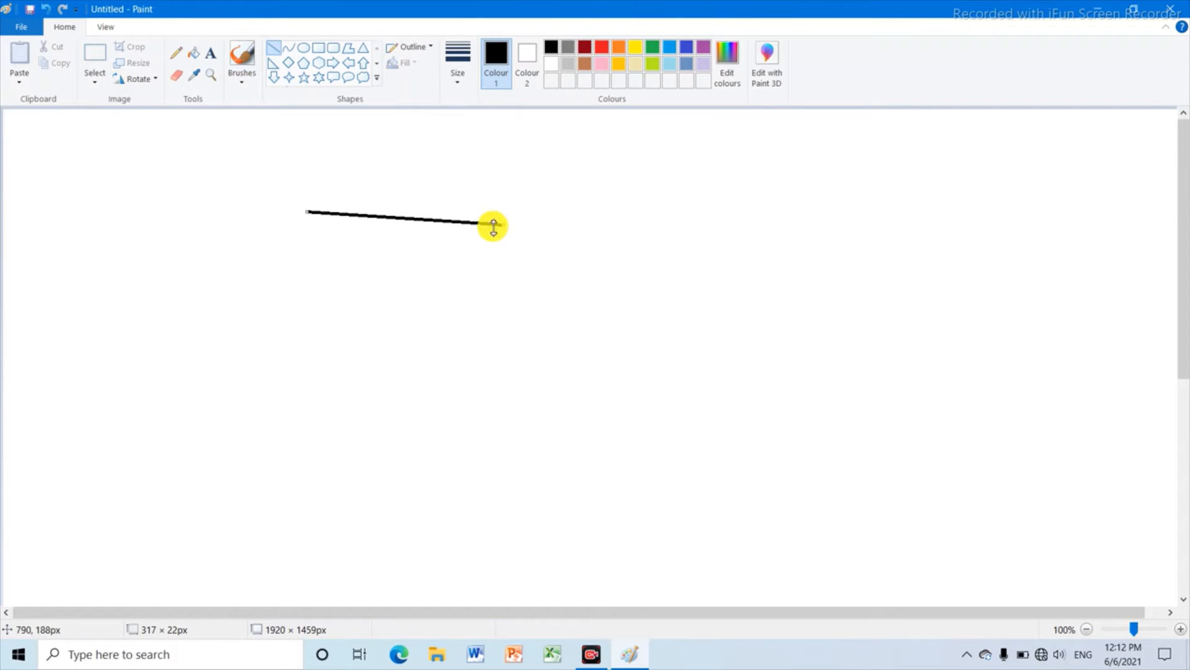
{"action": "left_click_drag", "start_coordinate": [362, 278], "coordinate": [528, 277]}
{"action": "left_click_drag", "start_coordinate": [457, 238], "coordinate": [457, 342]}
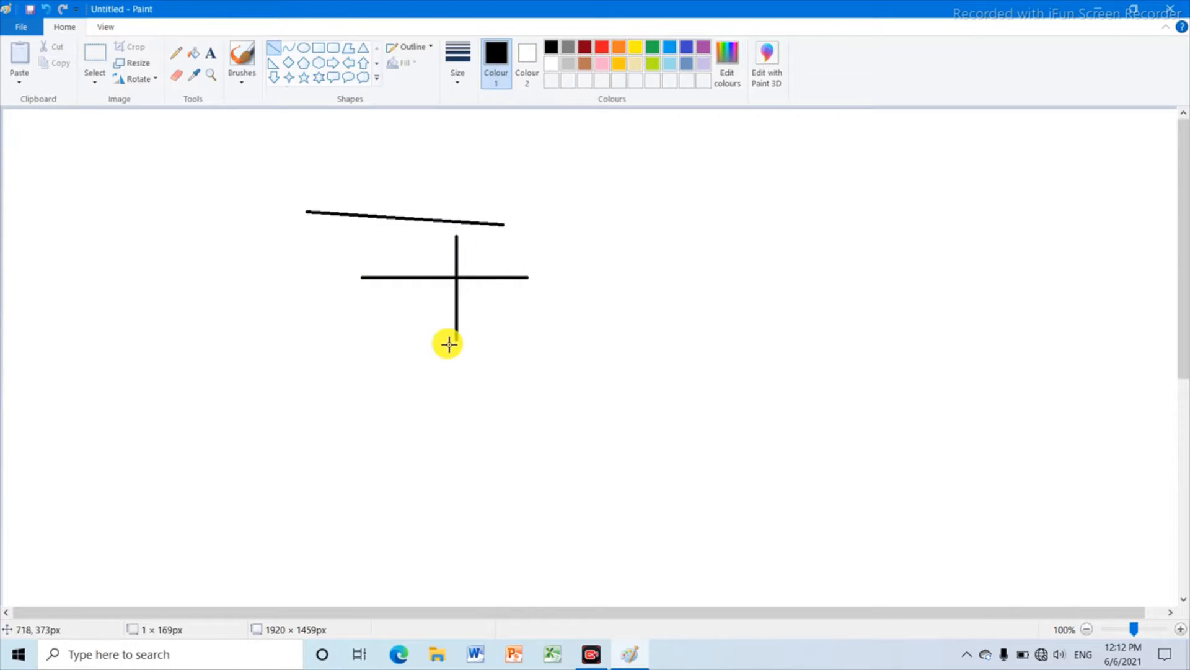
Draw an S-shaped curve about 242 px wide beside the sloping line, and a circle about 197 × 200 px below it
{"action": "left_click", "coordinate": [287, 49]}
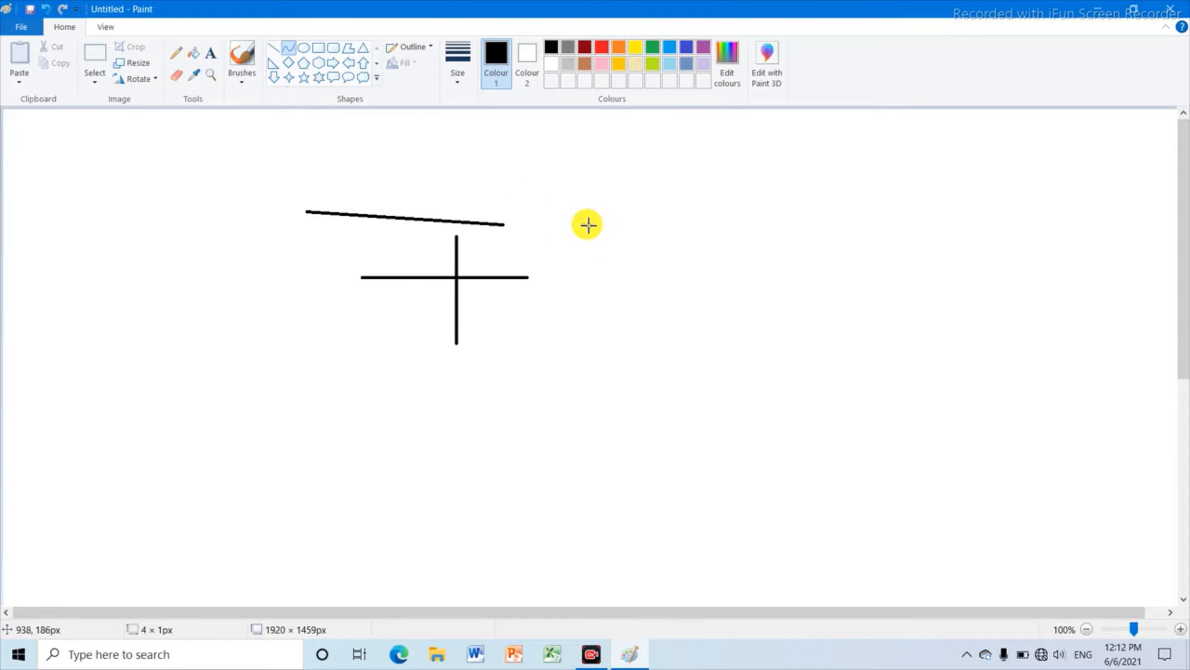
{"action": "left_click_drag", "start_coordinate": [588, 225], "coordinate": [733, 216]}
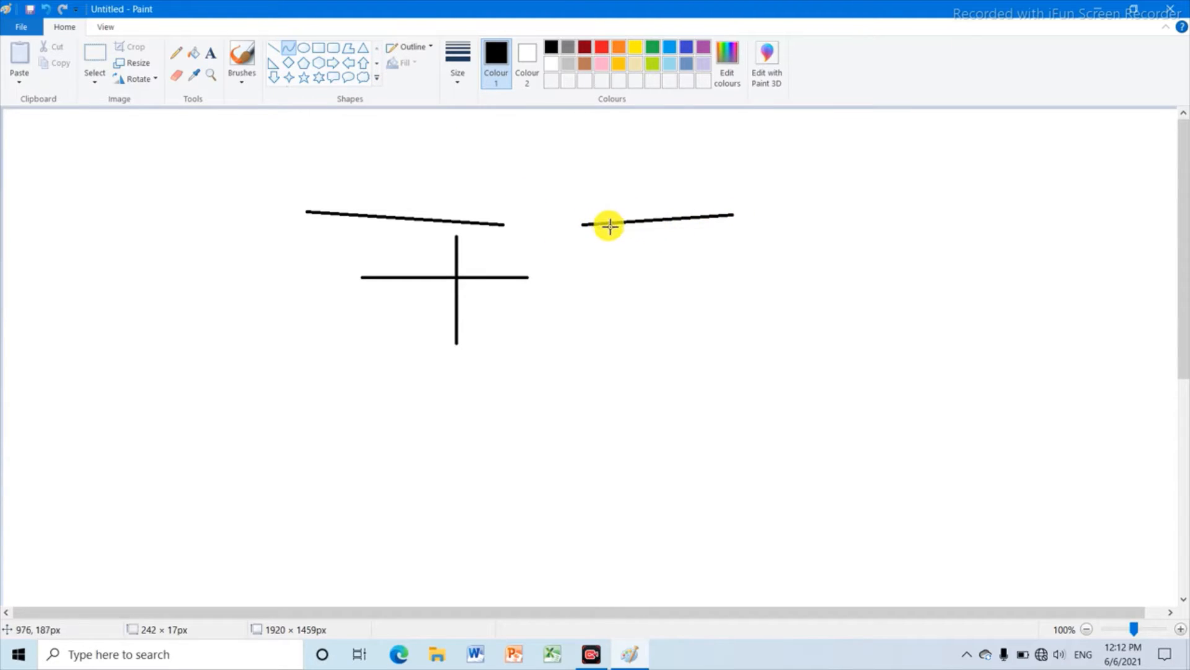
{"action": "left_click_drag", "start_coordinate": [612, 222], "coordinate": [680, 176]}
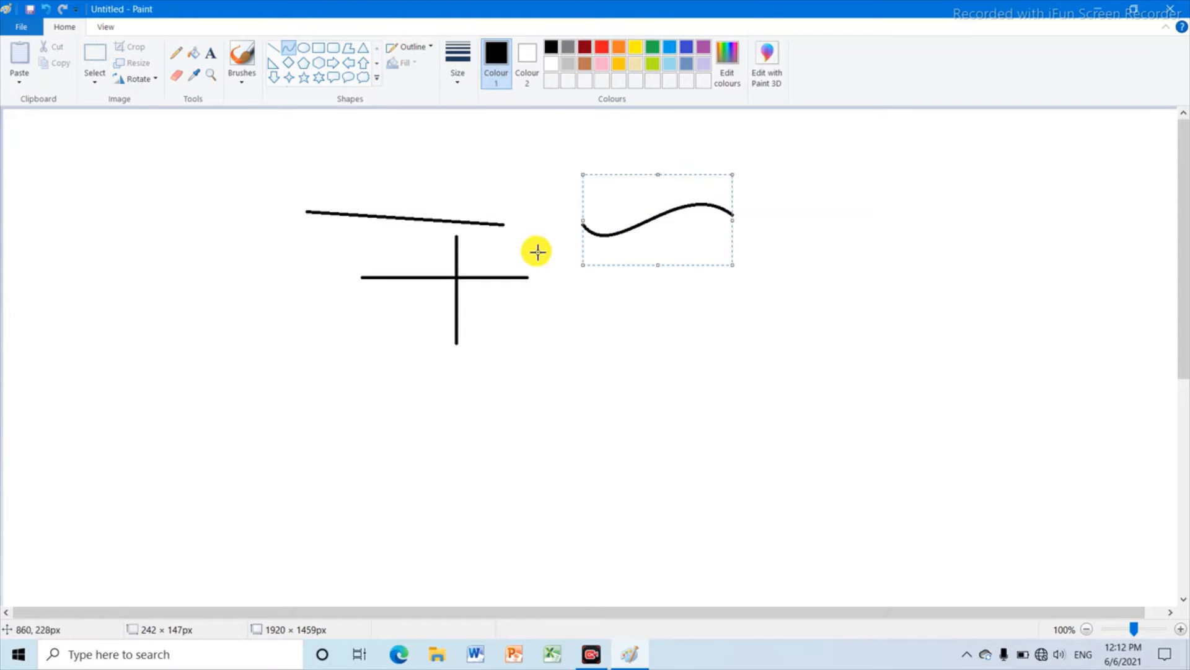
{"action": "left_click", "coordinate": [303, 49]}
{"action": "left_click_drag", "start_coordinate": [548, 304], "coordinate": [669, 427]}
Draw a rectangle about 354 × 176 px beside the circle and a rounded rectangle about 264 × 212 px overlapping the cross's horizontal line
{"action": "left_click", "coordinate": [319, 48]}
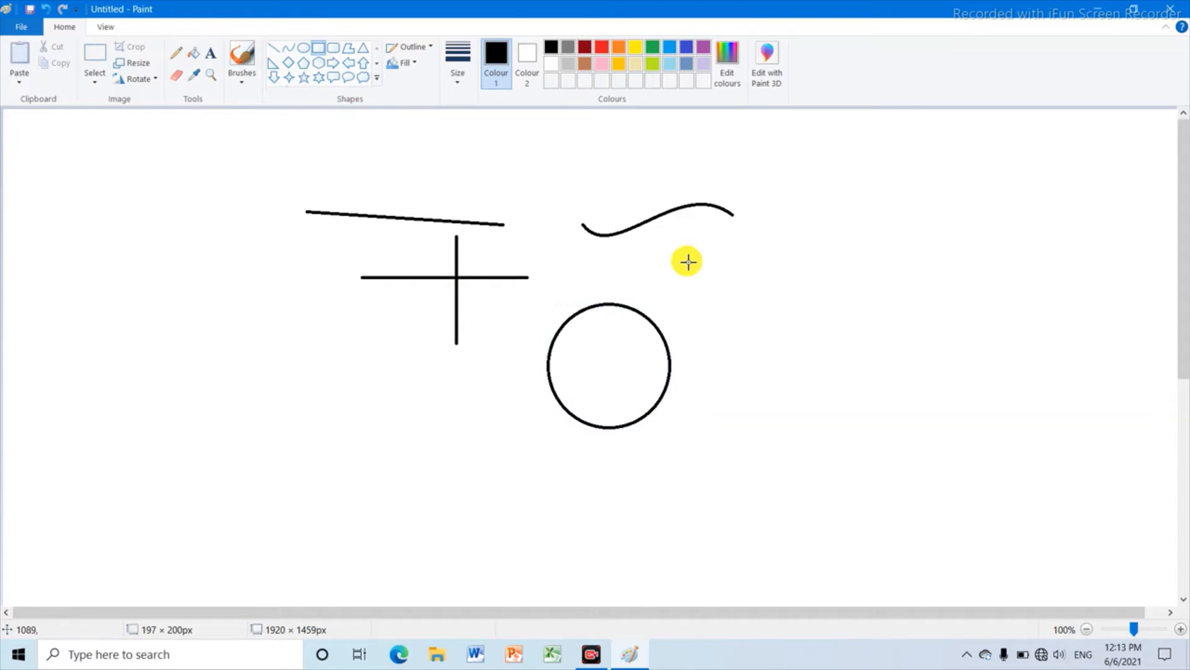
{"action": "left_click_drag", "start_coordinate": [677, 253], "coordinate": [895, 362]}
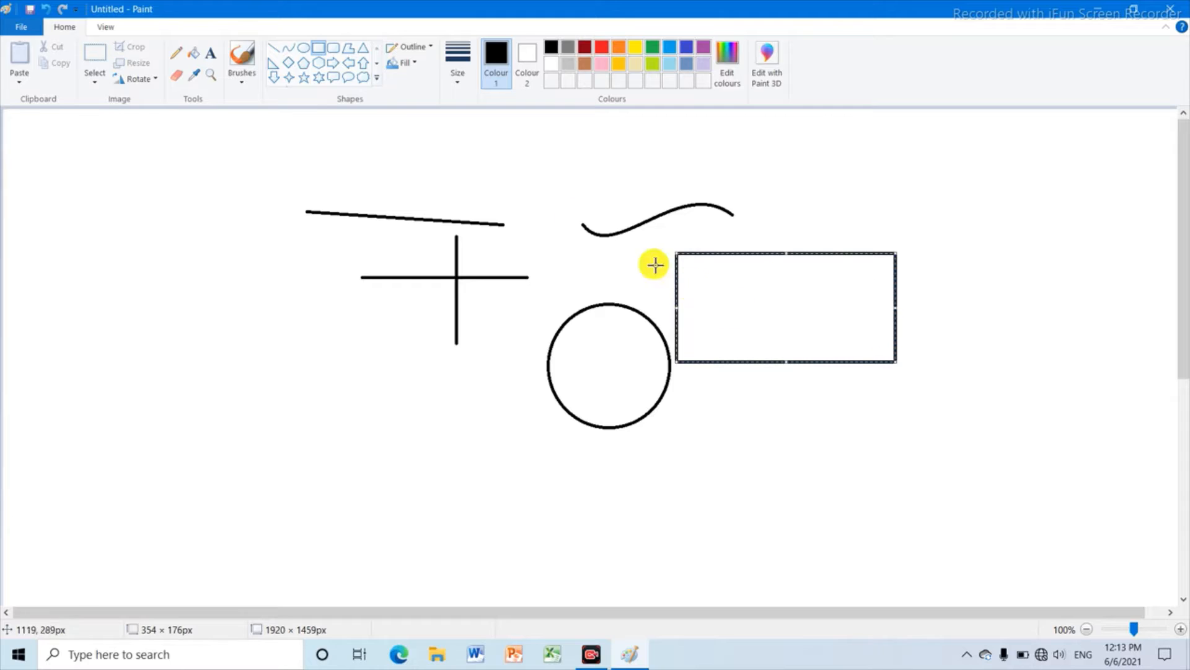
{"action": "left_click", "coordinate": [335, 49]}
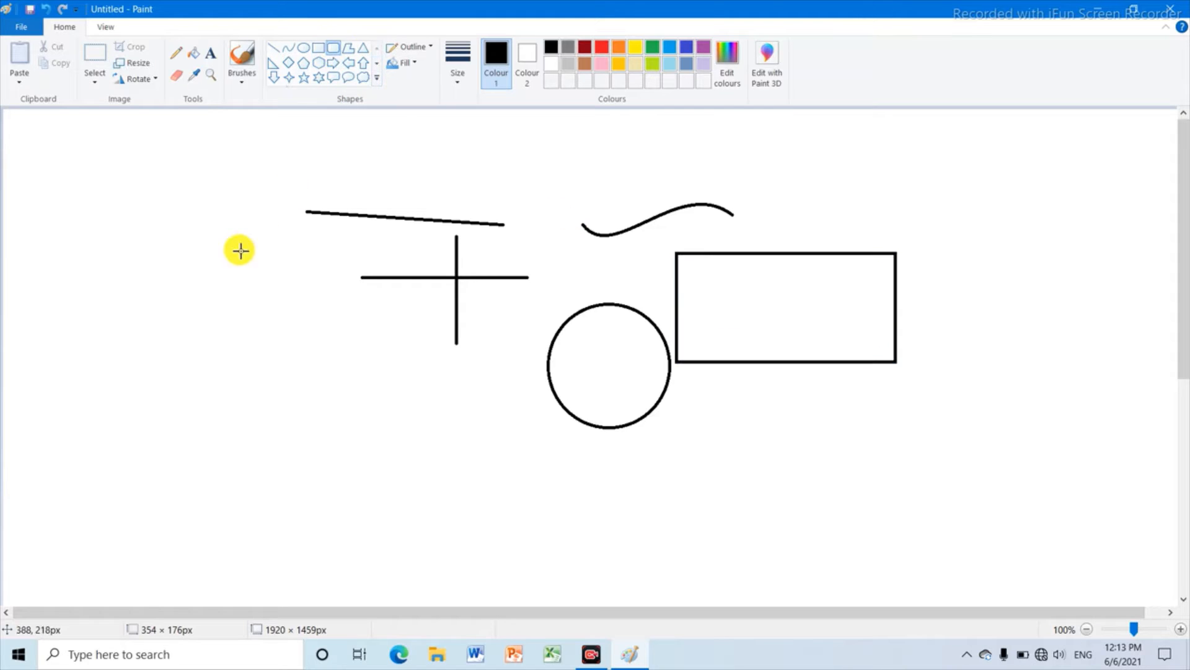
{"action": "left_click_drag", "start_coordinate": [227, 260], "coordinate": [390, 389]}
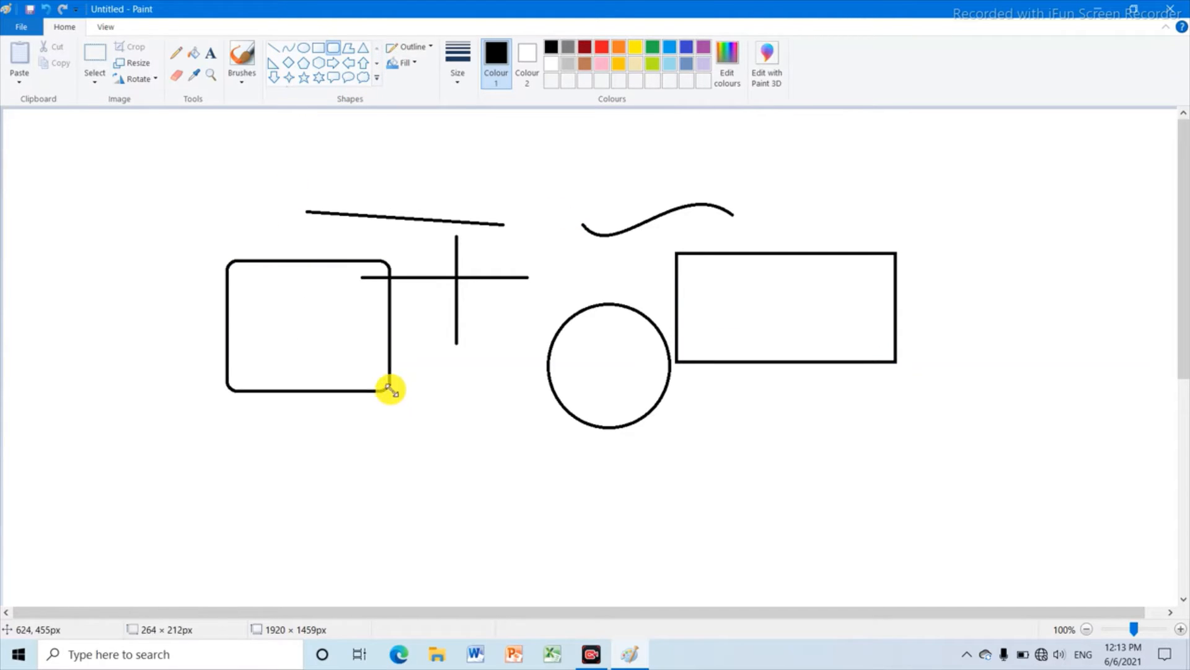
Draw a freeform polygon with crossing edges, about 241 × 175 px, below the rectangle
{"action": "left_click", "coordinate": [348, 48]}
{"action": "left_click_drag", "start_coordinate": [743, 406], "coordinate": [850, 451]}
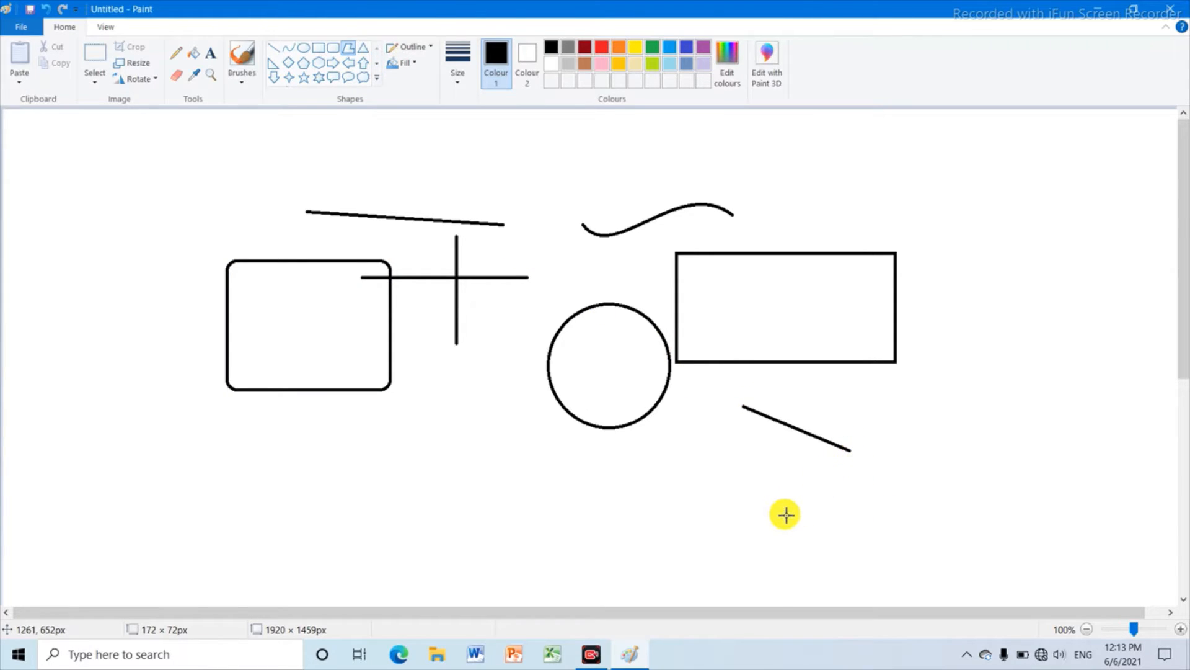
{"action": "left_click_drag", "start_coordinate": [786, 515], "coordinate": [786, 514]}
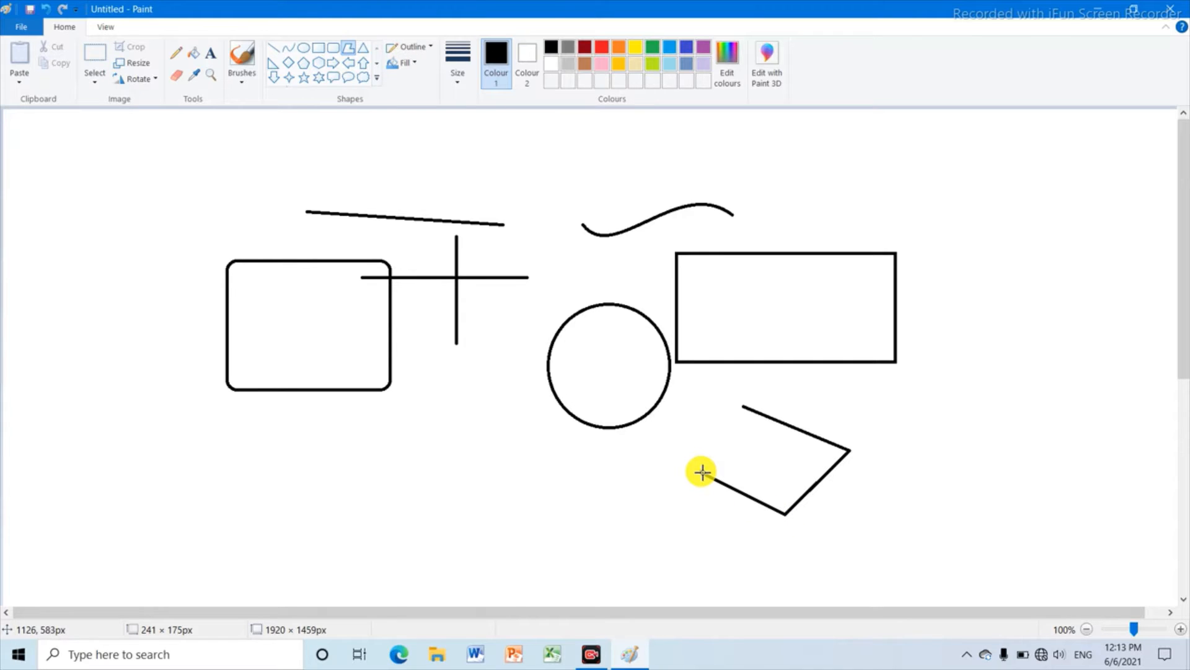
{"action": "left_click_drag", "start_coordinate": [702, 472], "coordinate": [808, 432]}
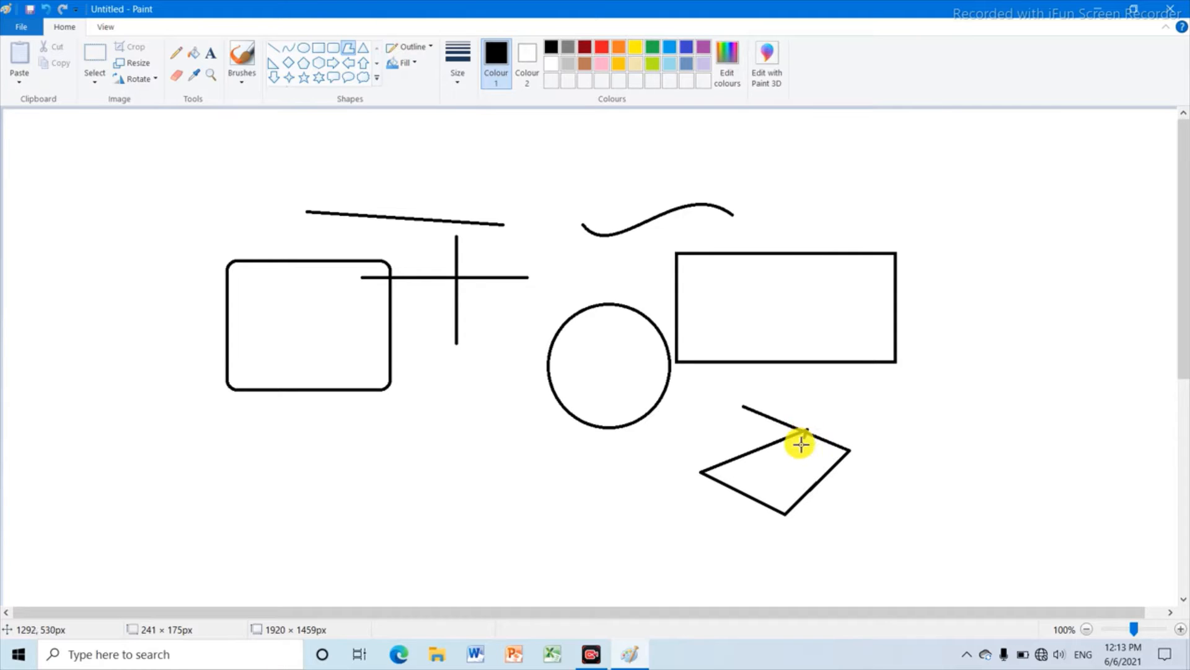
{"action": "left_click_drag", "start_coordinate": [801, 444], "coordinate": [777, 507]}
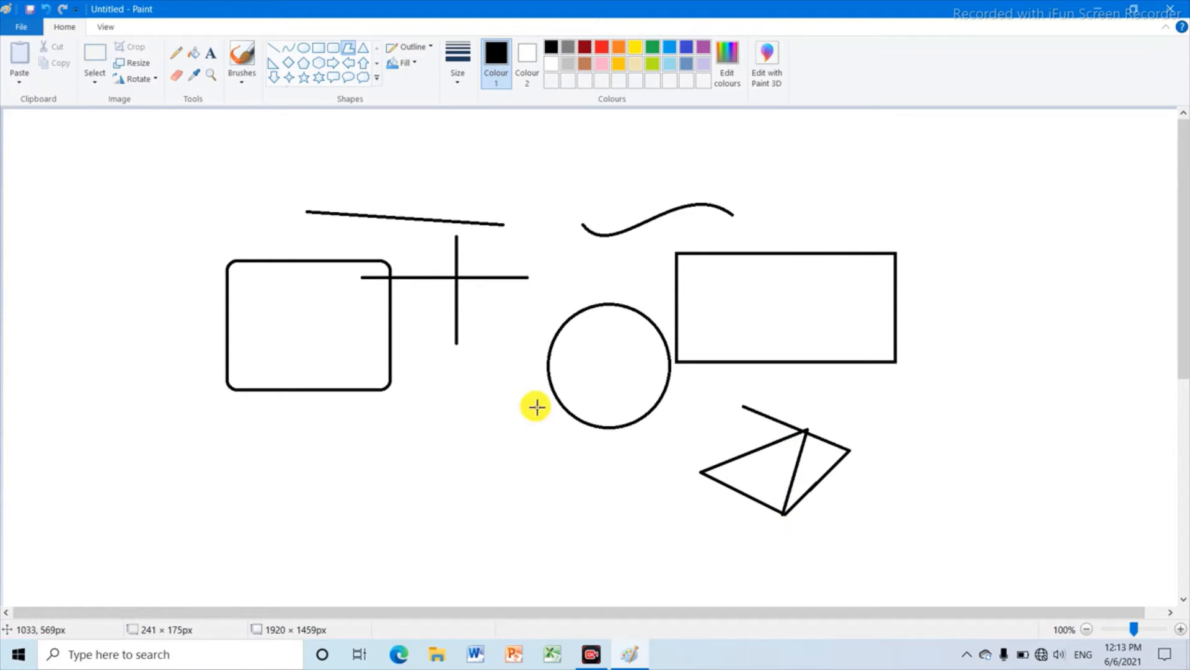
Draw a triangle about 160 × 153 px below the cross and move it slightly down toward the circle
{"action": "left_click", "coordinate": [364, 47]}
{"action": "left_click_drag", "start_coordinate": [458, 379], "coordinate": [356, 473]}
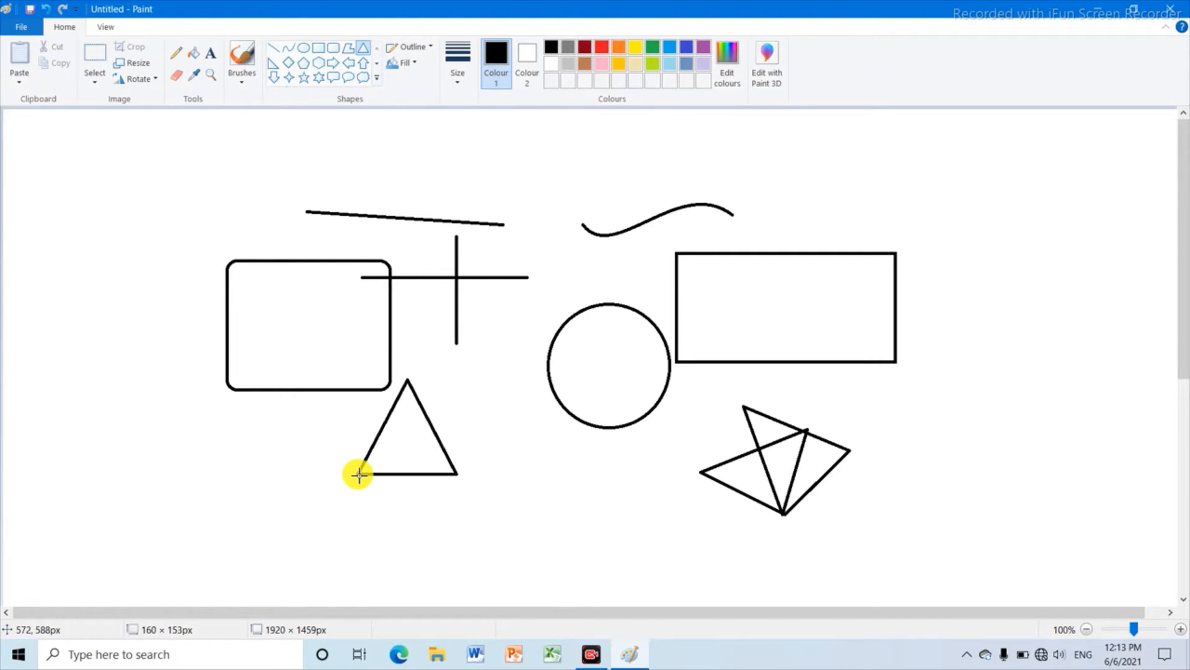
{"action": "left_click_drag", "start_coordinate": [406, 425], "coordinate": [470, 458]}
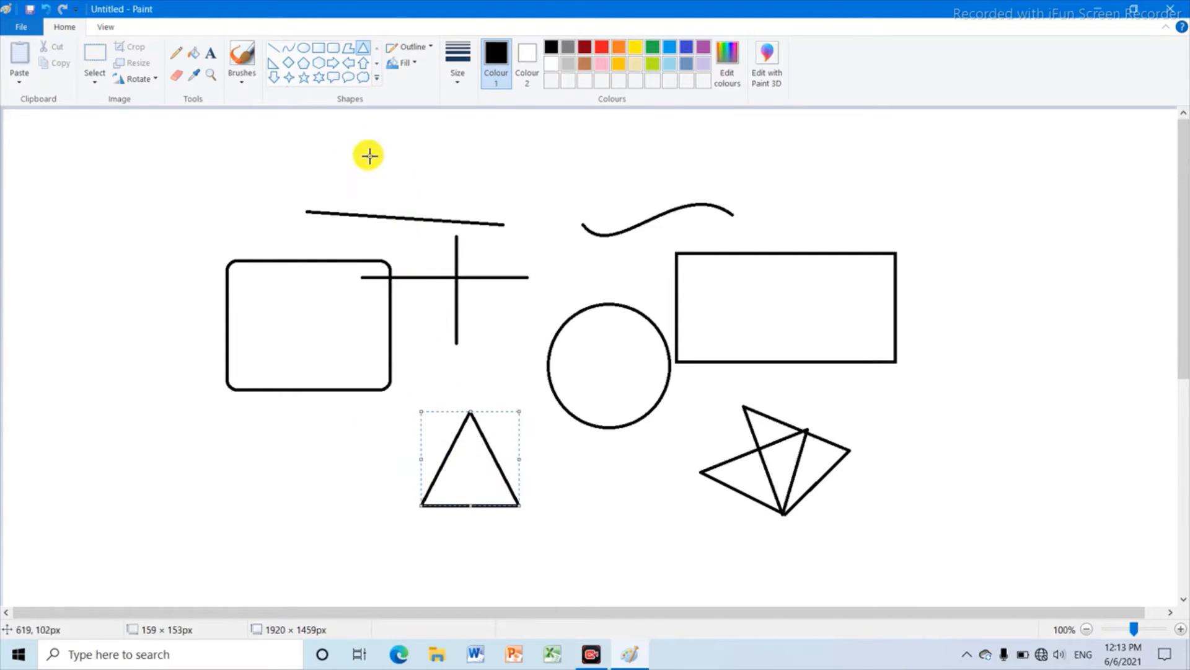
Draw a right triangle about 188 × 192 px beyond the rectangle and a diamond about 206 × 164 px below the rounded rectangle
{"action": "left_click", "coordinate": [274, 63]}
{"action": "mouse_move", "coordinate": [955, 194]}
{"action": "left_mouse_down"}
{"action": "mouse_move", "coordinate": [985, 212]}
{"action": "mouse_move", "coordinate": [1070, 313]}
{"action": "left_mouse_up"}
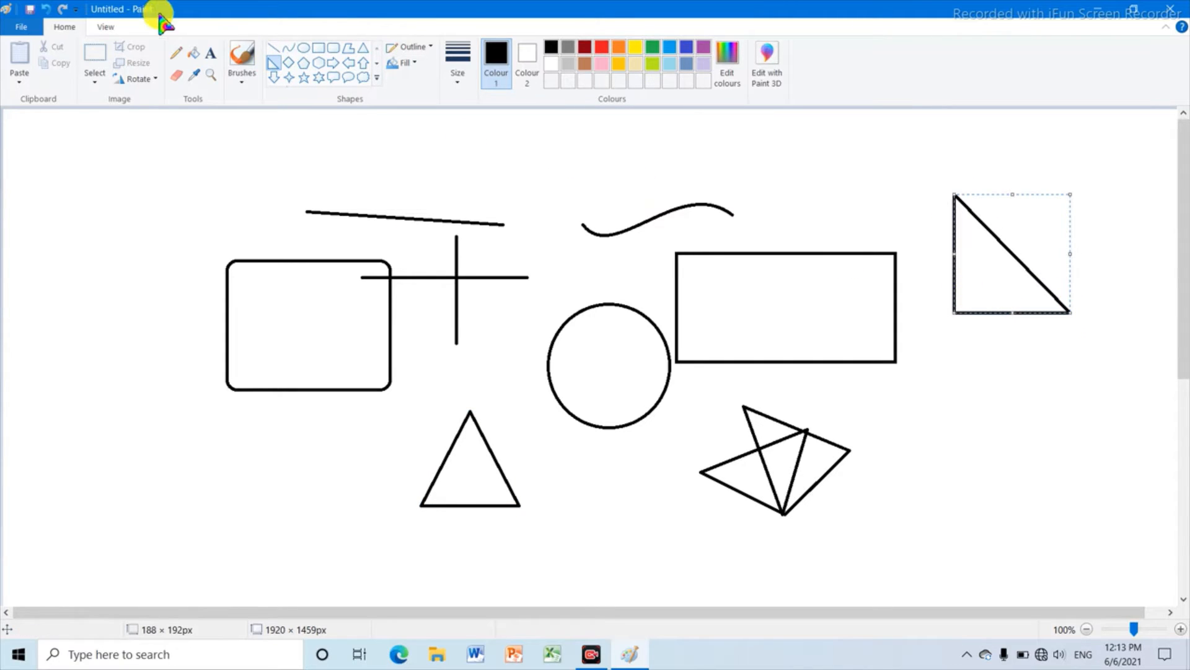
{"action": "left_click", "coordinate": [288, 62]}
{"action": "mouse_move", "coordinate": [158, 439]}
{"action": "left_mouse_down"}
{"action": "mouse_move", "coordinate": [186, 446]}
{"action": "mouse_move", "coordinate": [284, 540]}
{"action": "left_mouse_up"}
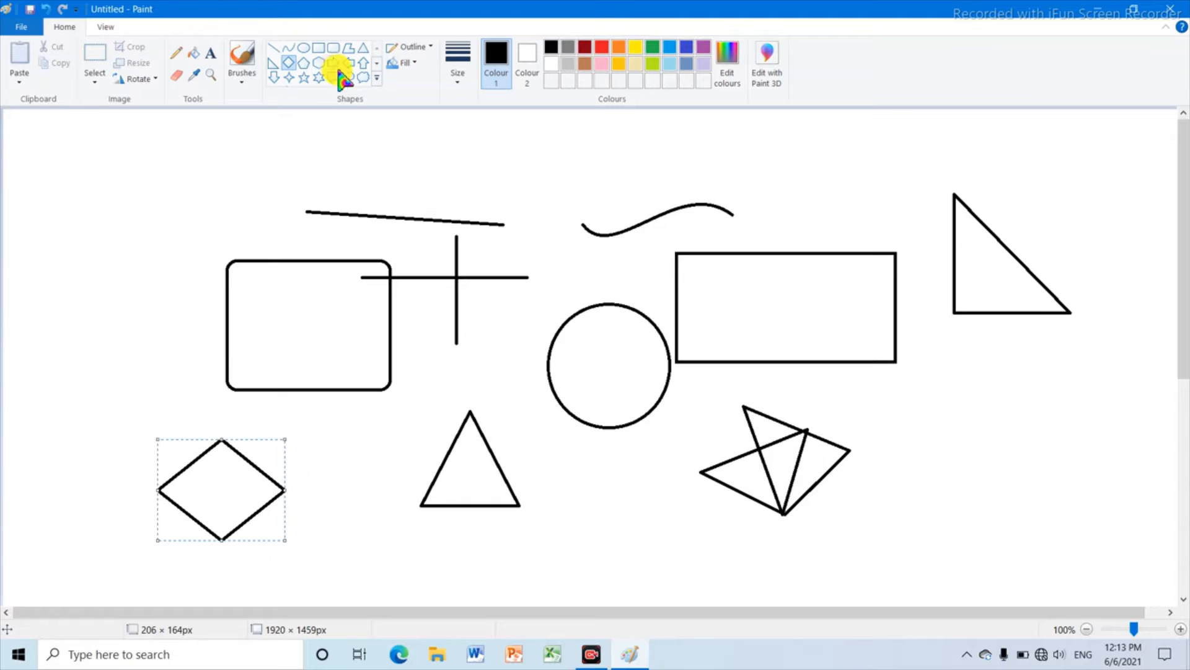
Draw a pentagon about 147 × 177 px beside the rounded rectangle and a hexagon about 115 × 182 px between the diamond and triangle
{"action": "left_click", "coordinate": [303, 62]}
{"action": "left_click_drag", "start_coordinate": [71, 235], "coordinate": [163, 346]}
{"action": "left_click", "coordinate": [318, 62]}
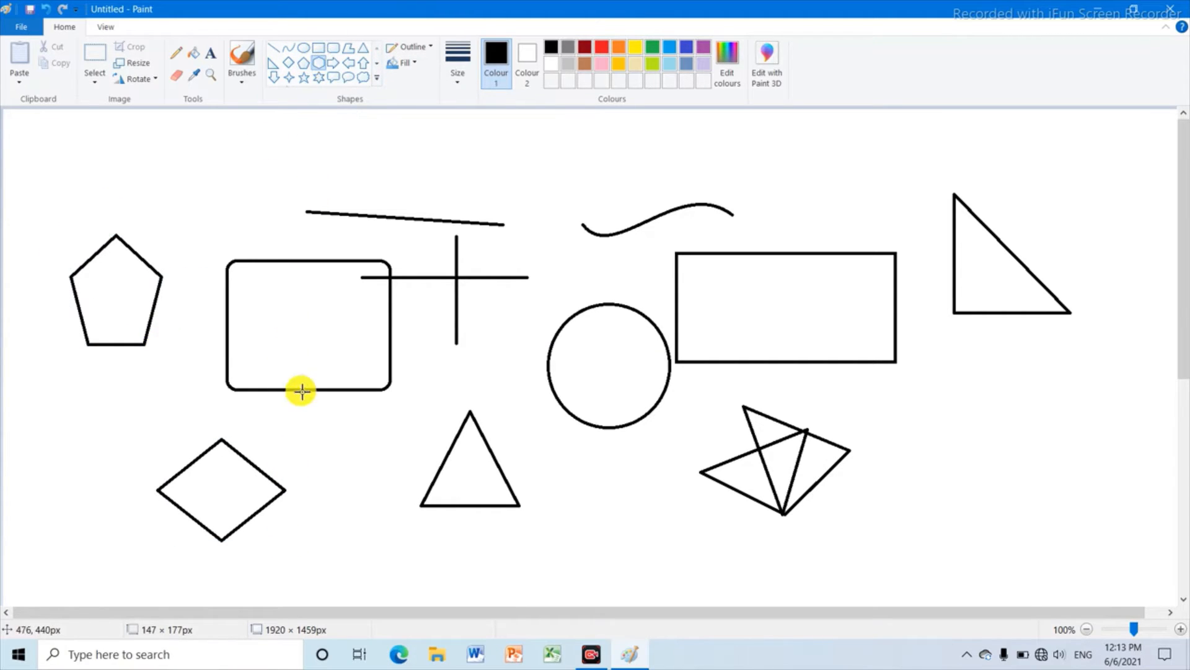
{"action": "left_click_drag", "start_coordinate": [322, 426], "coordinate": [396, 535]}
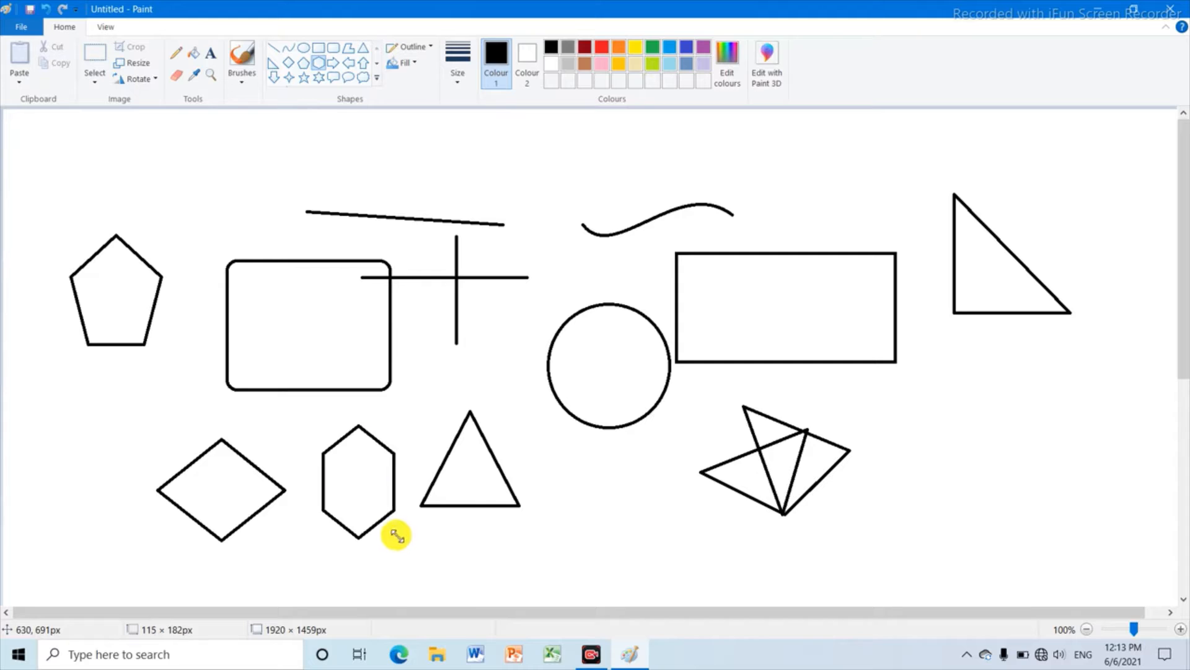
Draw three right-pointing arrows along the canvas top: one about 239 × 73 px, one about 155 × 61 px, and a short one
{"action": "left_click", "coordinate": [336, 63]}
{"action": "left_click_drag", "start_coordinate": [745, 164], "coordinate": [894, 211]}
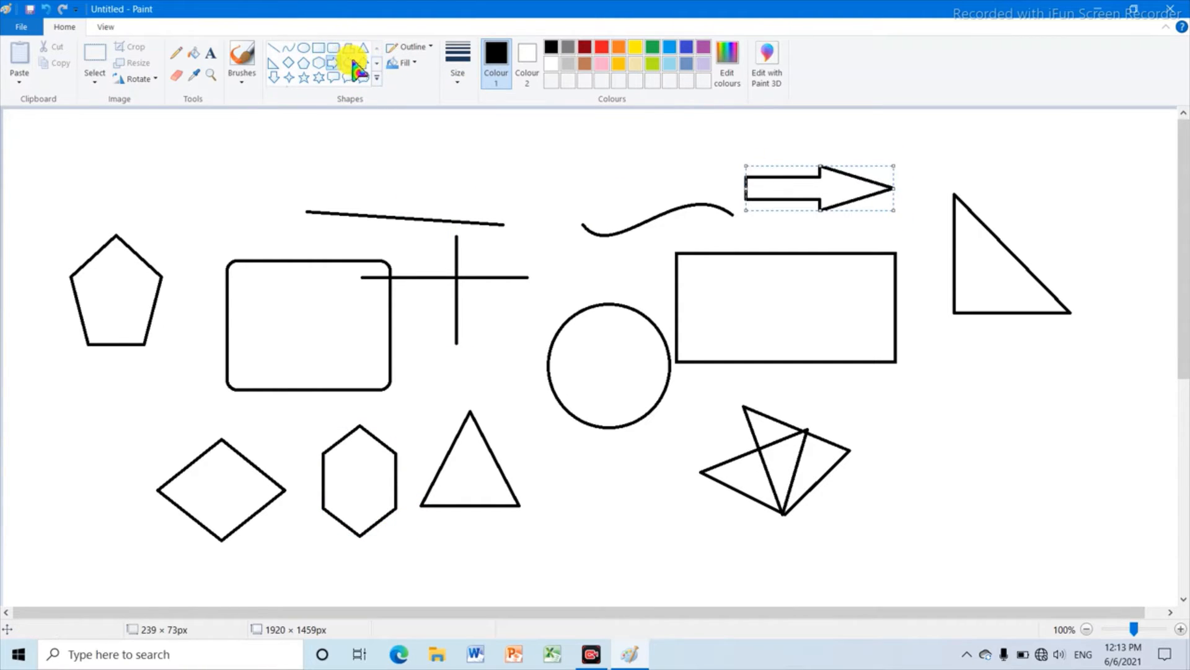
{"action": "left_click_drag", "start_coordinate": [505, 149], "coordinate": [600, 185]}
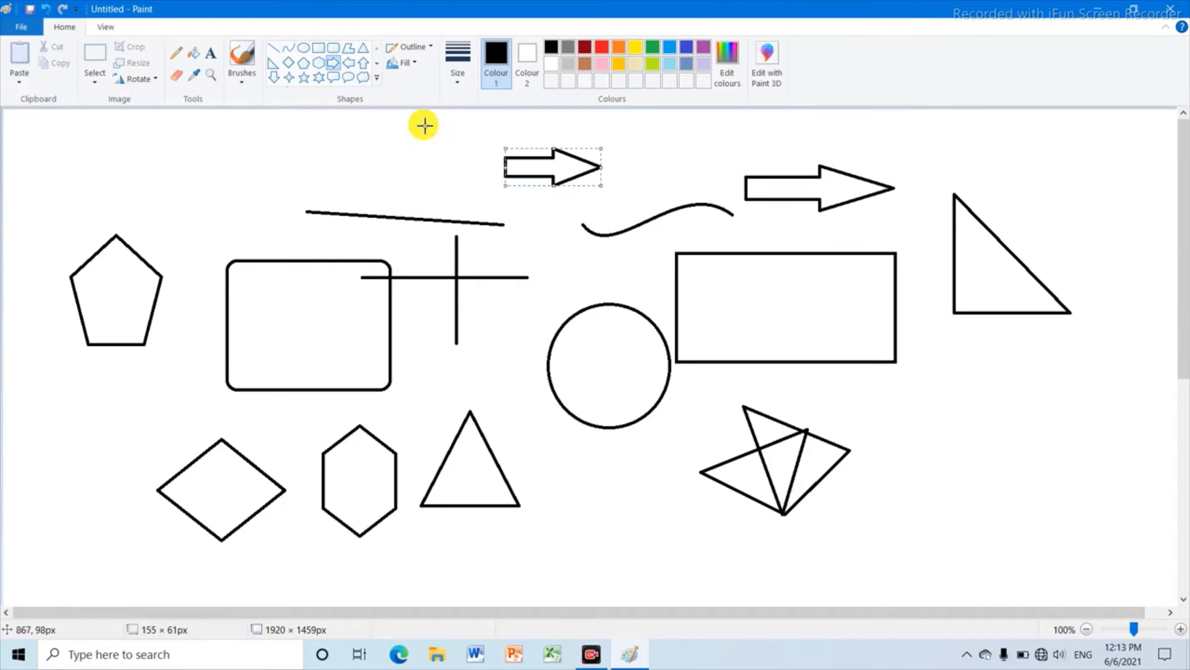
{"action": "left_click_drag", "start_coordinate": [218, 138], "coordinate": [261, 194]}
Draw an oval speech bubble about 125 × 105 px above the sloping line and a cloud callout above the pentagon
{"action": "left_click", "coordinate": [348, 77]}
{"action": "left_click_drag", "start_coordinate": [376, 126], "coordinate": [440, 176]}
{"action": "left_click", "coordinate": [363, 76]}
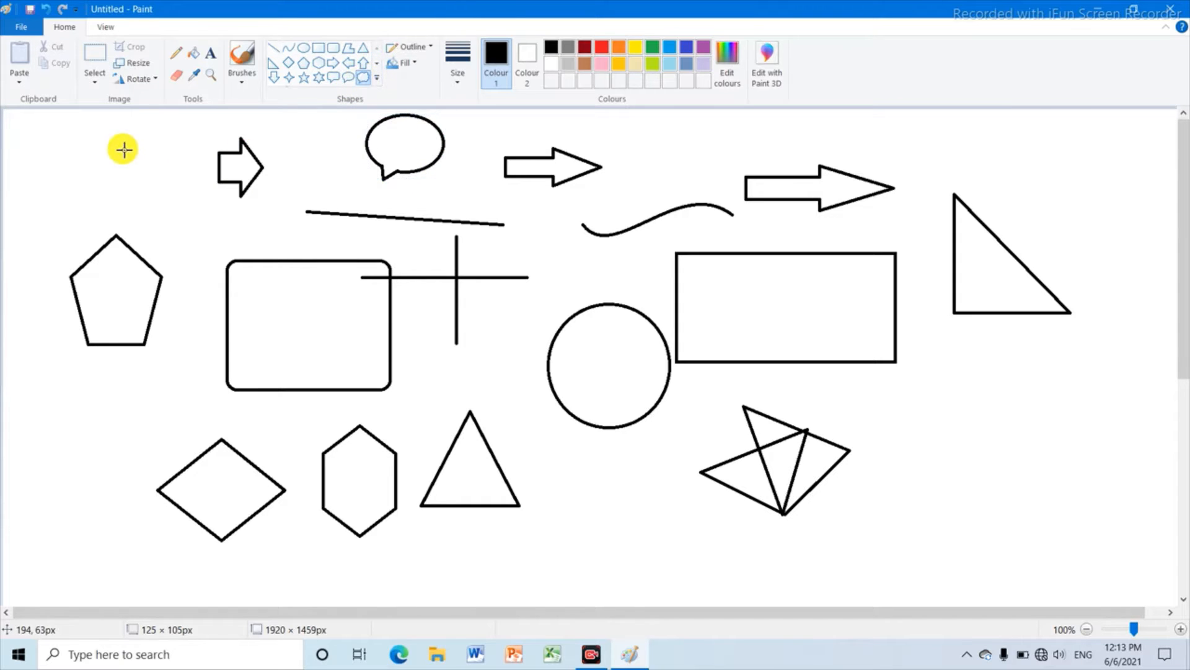
{"action": "left_click_drag", "start_coordinate": [122, 149], "coordinate": [214, 292]}
Draw two small six-pointed stars, a five-pointed star about 82 × 128 px beside the circle, and a flattened star at the canvas top
{"action": "left_click", "coordinate": [320, 78]}
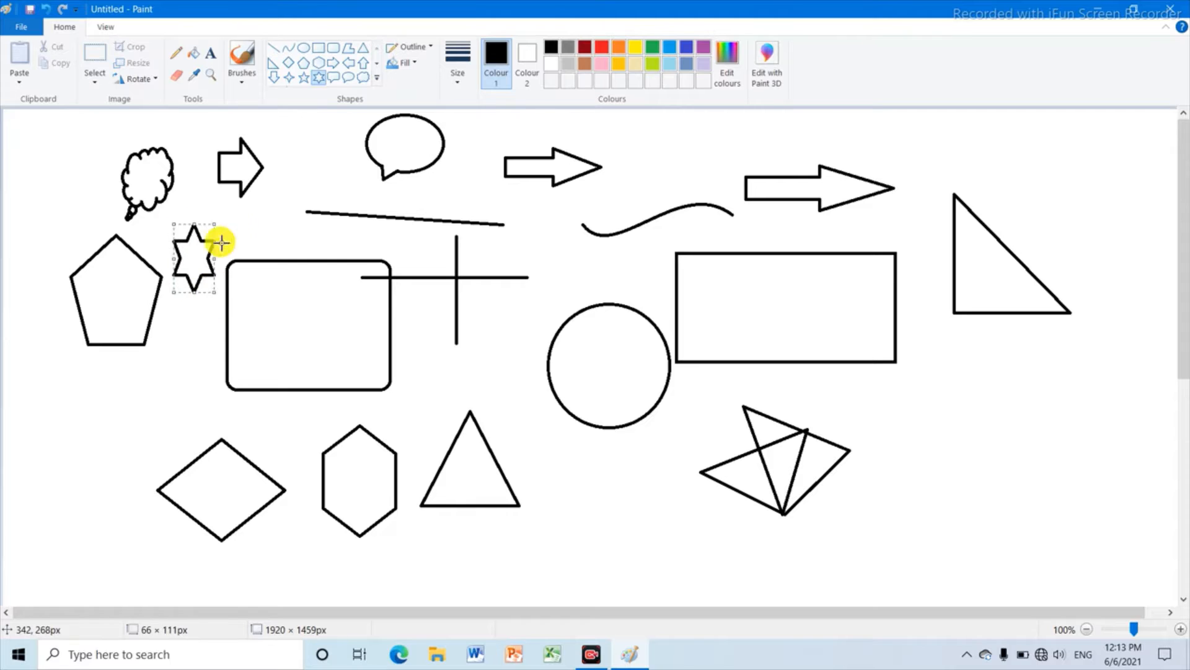
{"action": "left_click_drag", "start_coordinate": [291, 128], "coordinate": [329, 183]}
{"action": "left_click", "coordinate": [304, 77]}
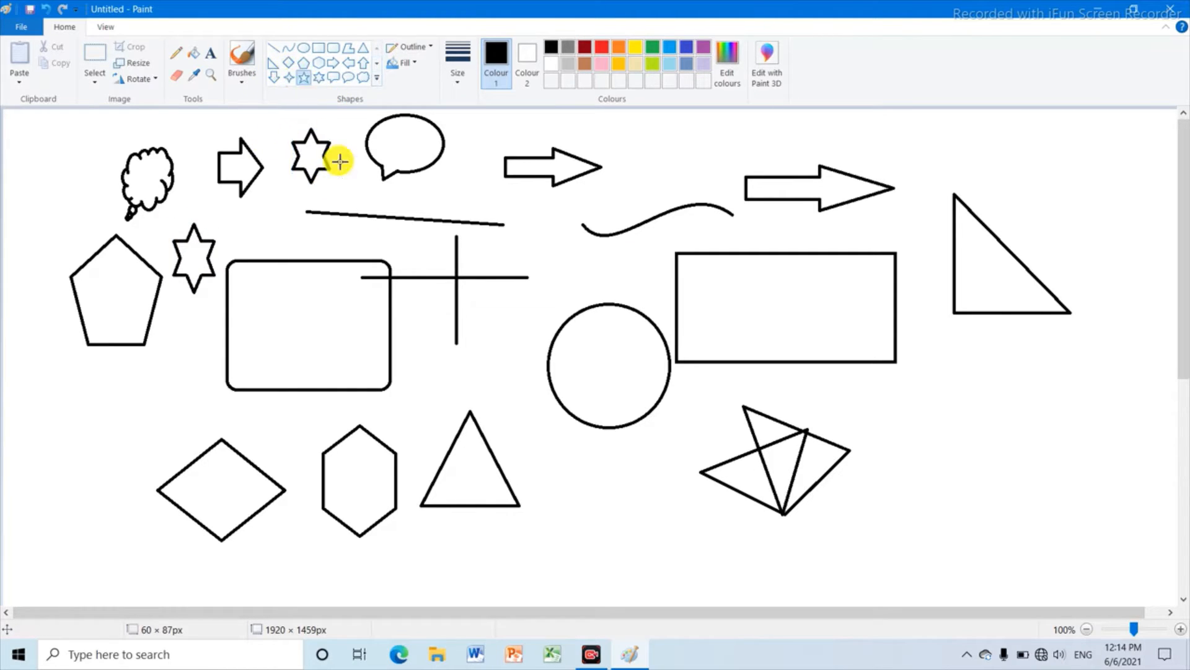
{"action": "left_click_drag", "start_coordinate": [474, 317], "coordinate": [525, 395]}
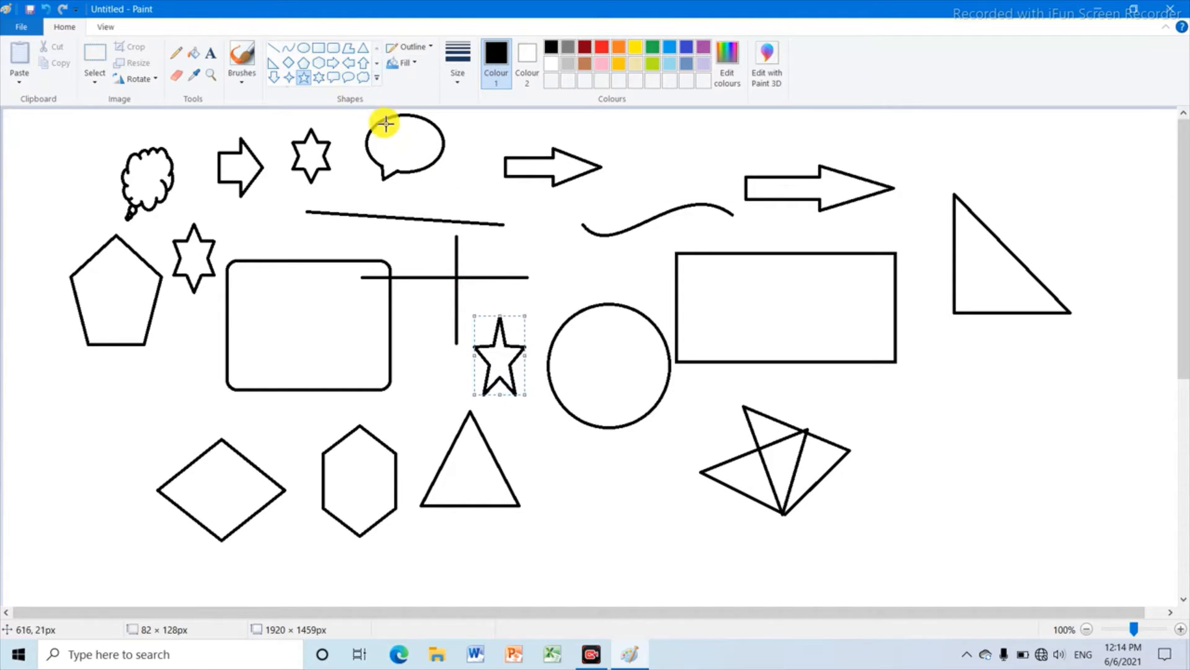
{"action": "left_click_drag", "start_coordinate": [349, 115], "coordinate": [304, 112]}
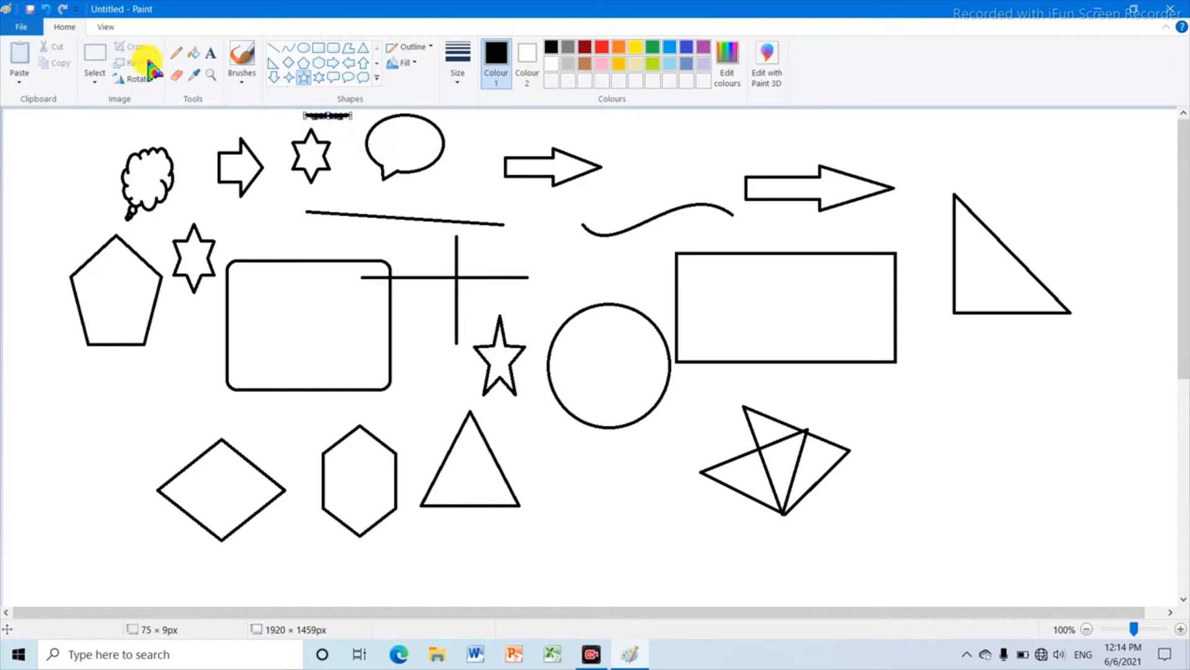
Fill the oval speech bubble with red
{"action": "left_click", "coordinate": [98, 57]}
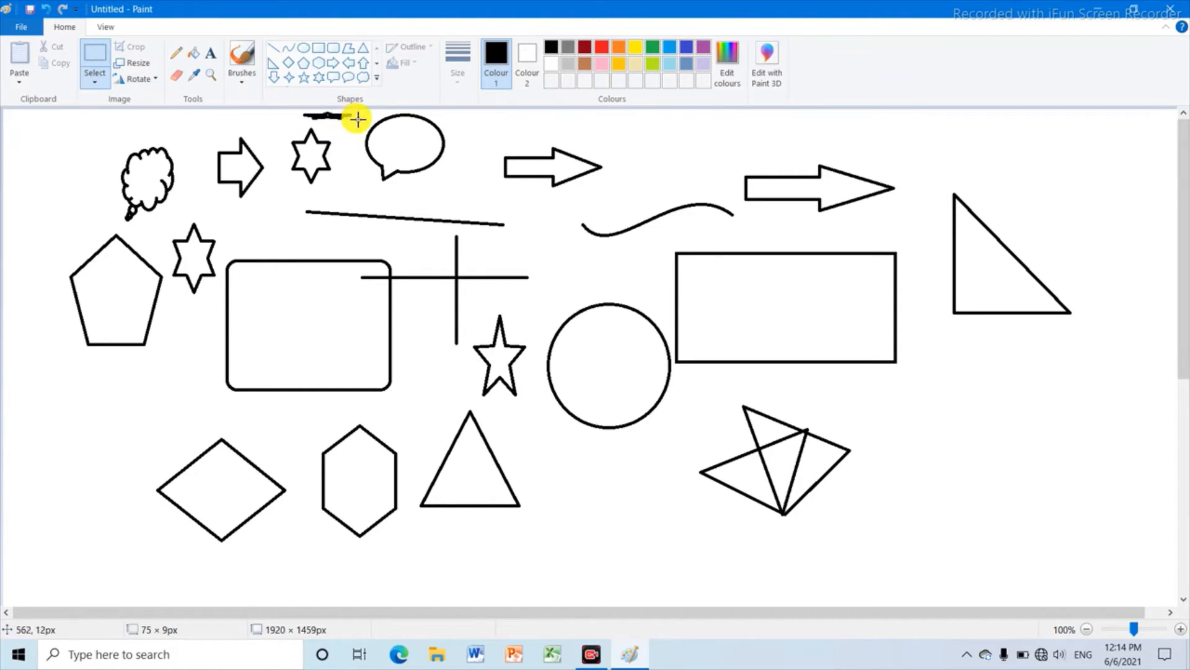
{"action": "left_click_drag", "start_coordinate": [367, 112], "coordinate": [464, 190]}
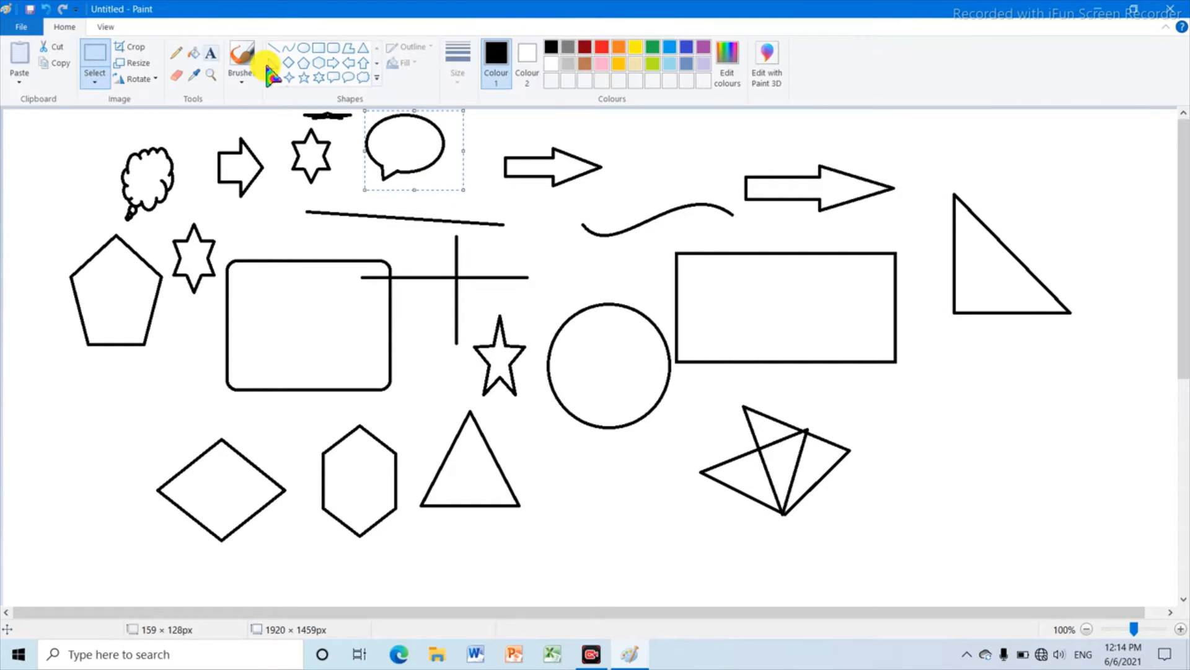
{"action": "left_click", "coordinate": [194, 54]}
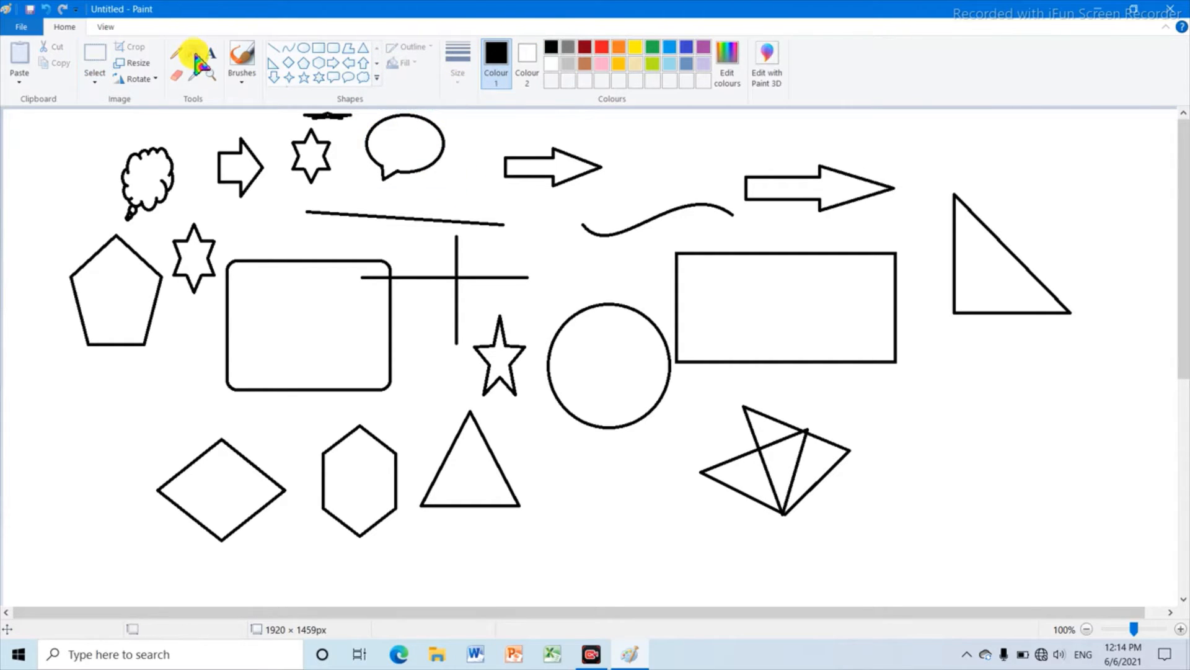
{"action": "left_click", "coordinate": [603, 50]}
{"action": "left_click", "coordinate": [400, 134]}
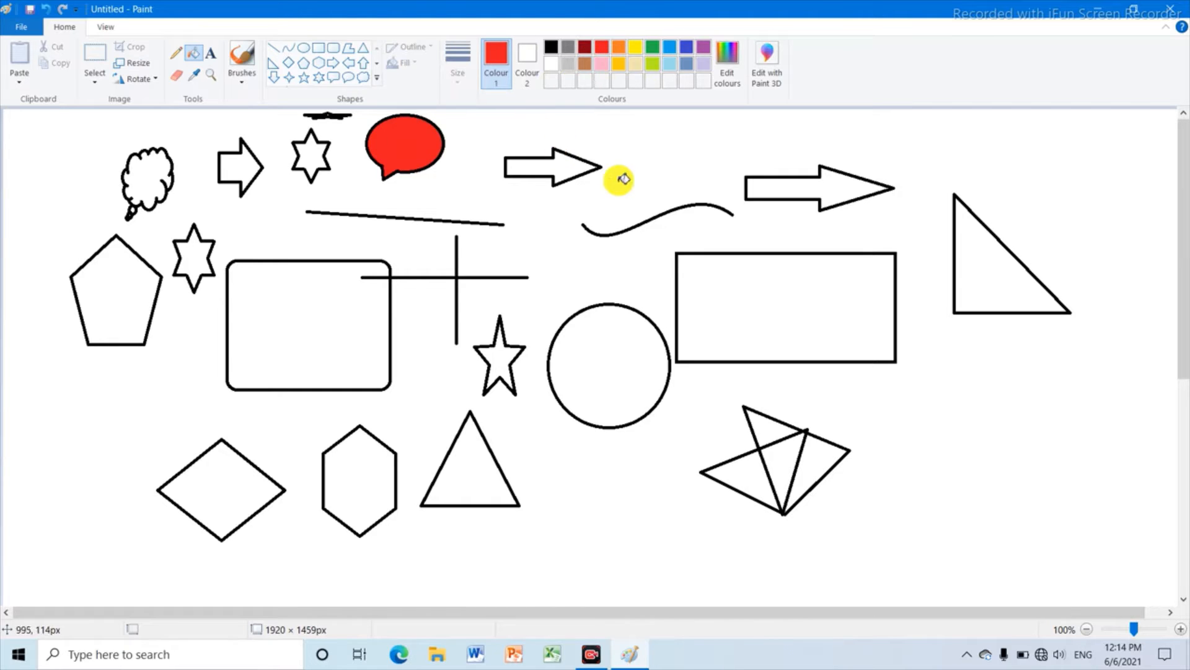
Fill the middle right-pointing arrow and the large sharp-cornered rectangle with red
{"action": "left_click", "coordinate": [591, 166]}
{"action": "left_click", "coordinate": [748, 318]}
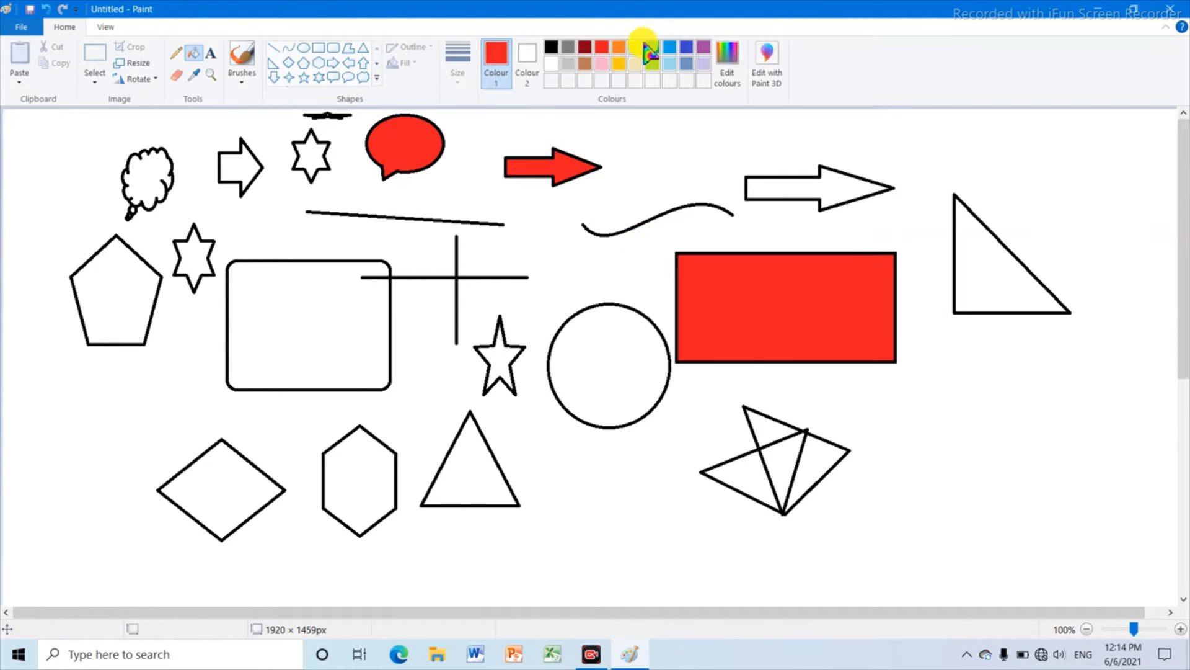
Fill the rounded rectangle, circle, isosceles triangle, hexagon and diamond with green
{"action": "left_click", "coordinate": [654, 48]}
{"action": "left_click", "coordinate": [326, 289]}
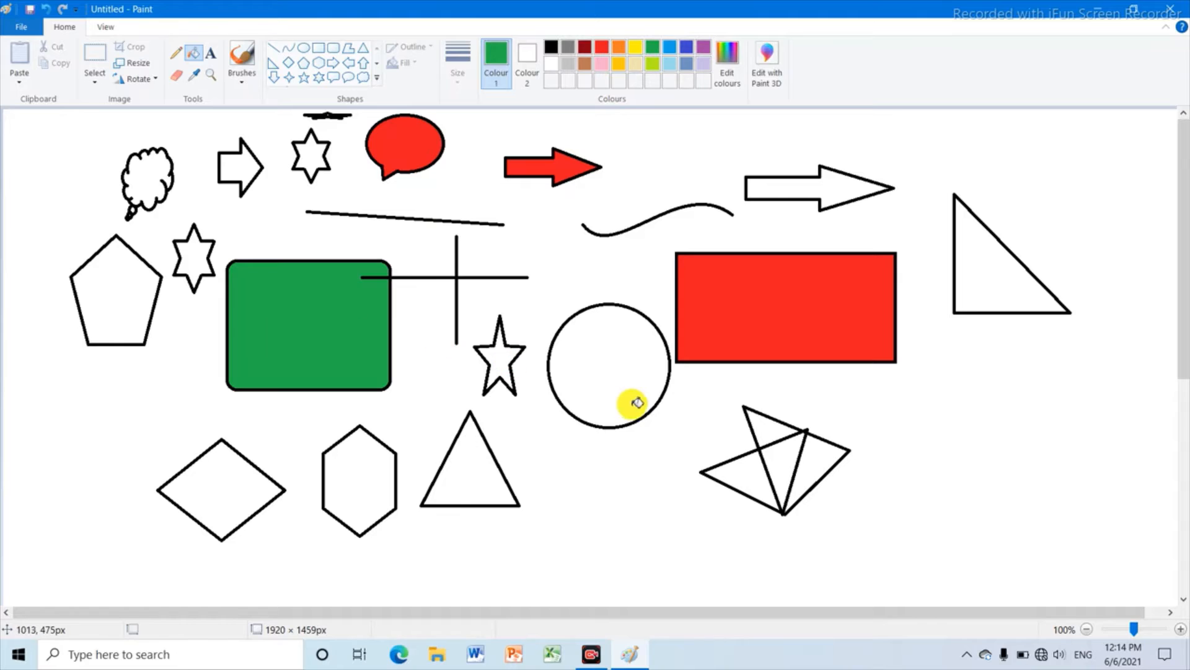
{"action": "left_click", "coordinate": [629, 403]}
{"action": "left_click", "coordinate": [465, 478]}
{"action": "left_click", "coordinate": [366, 476]}
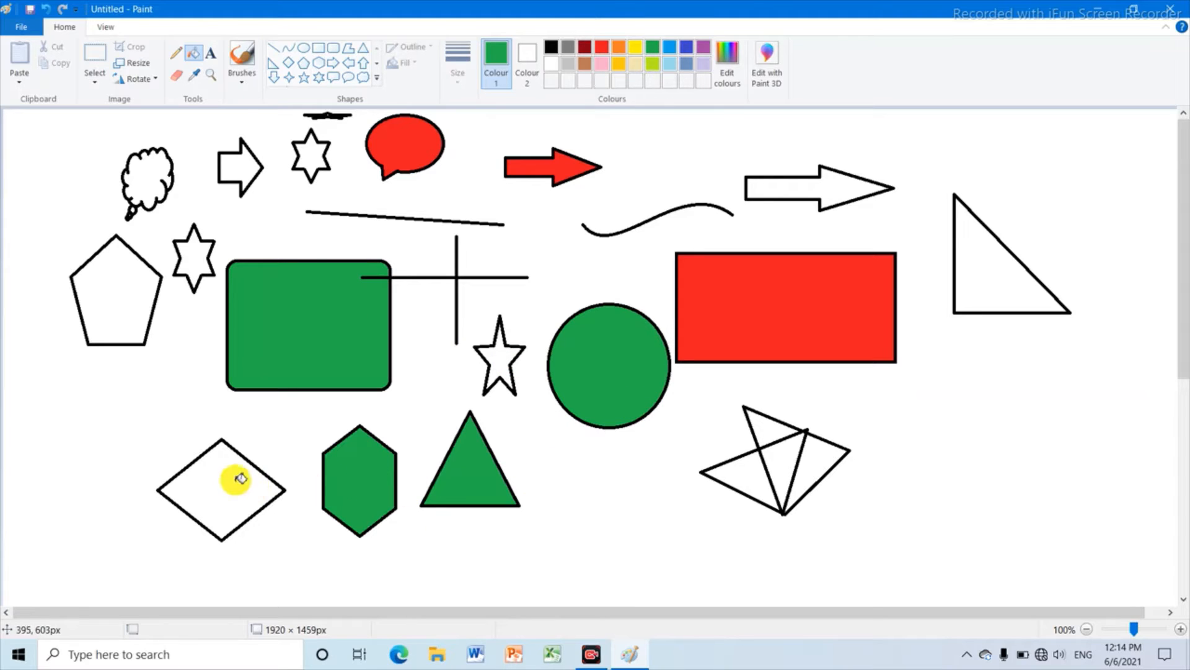
{"action": "left_click", "coordinate": [234, 477]}
Fill the pentagon, the cloud callout, the short arrow and both six-pointed stars with red
{"action": "left_click", "coordinate": [603, 48]}
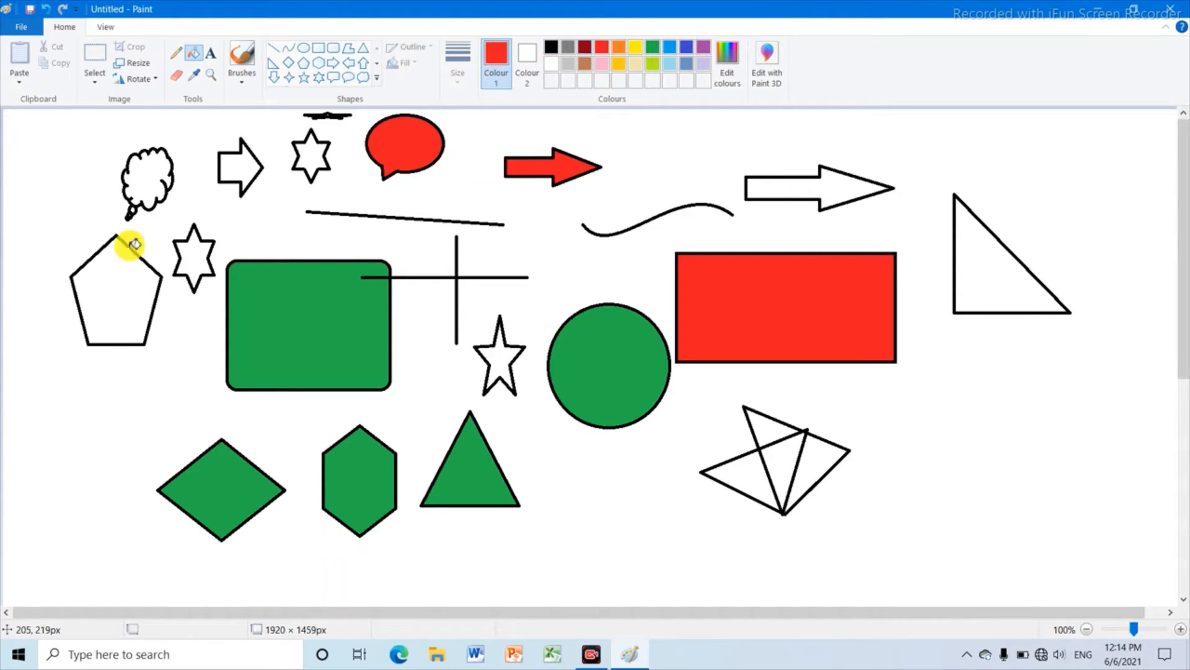
{"action": "left_click", "coordinate": [109, 273]}
{"action": "left_click", "coordinate": [143, 175]}
{"action": "left_click", "coordinate": [194, 249]}
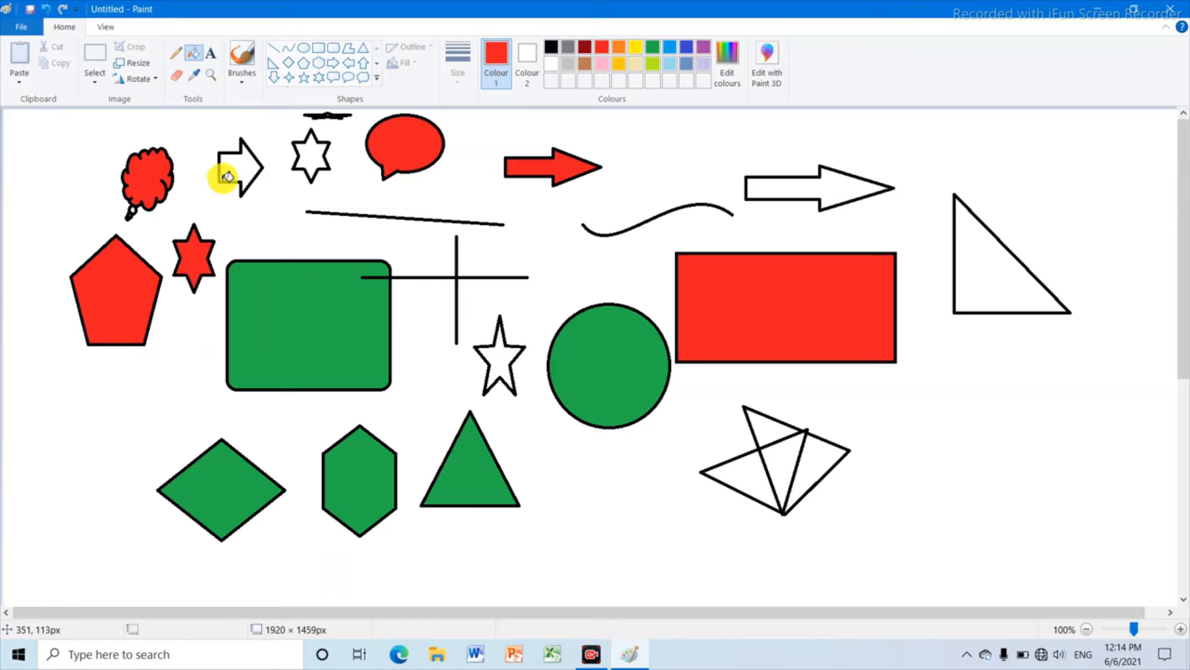
{"action": "left_click", "coordinate": [237, 168]}
{"action": "left_click", "coordinate": [304, 158]}
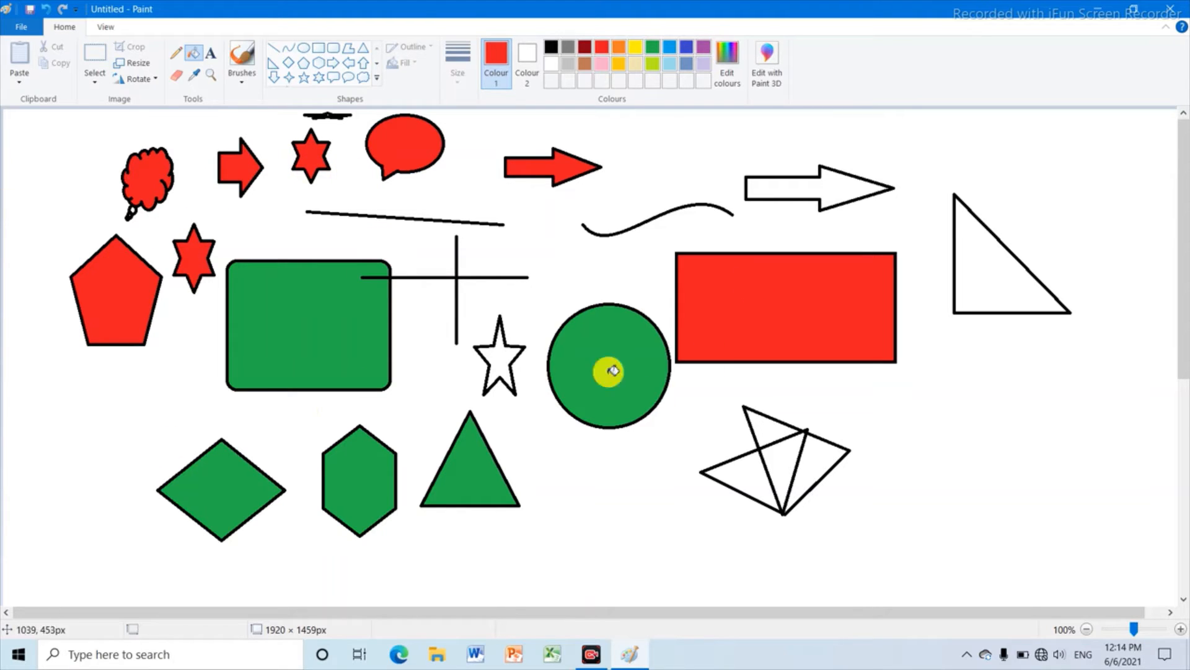
Clear the canvas by selecting and deleting the areas with shapes, then erase the leftover sliver of the pentagon
{"action": "left_click", "coordinate": [98, 56]}
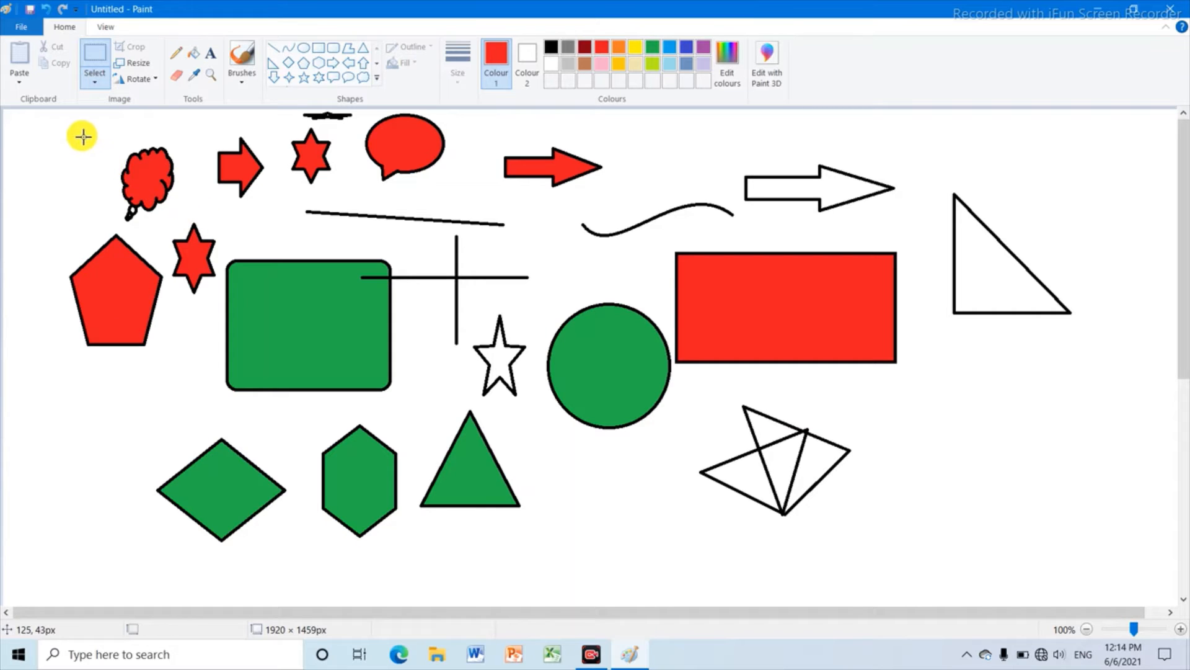
{"action": "left_click_drag", "start_coordinate": [81, 136], "coordinate": [1086, 556]}
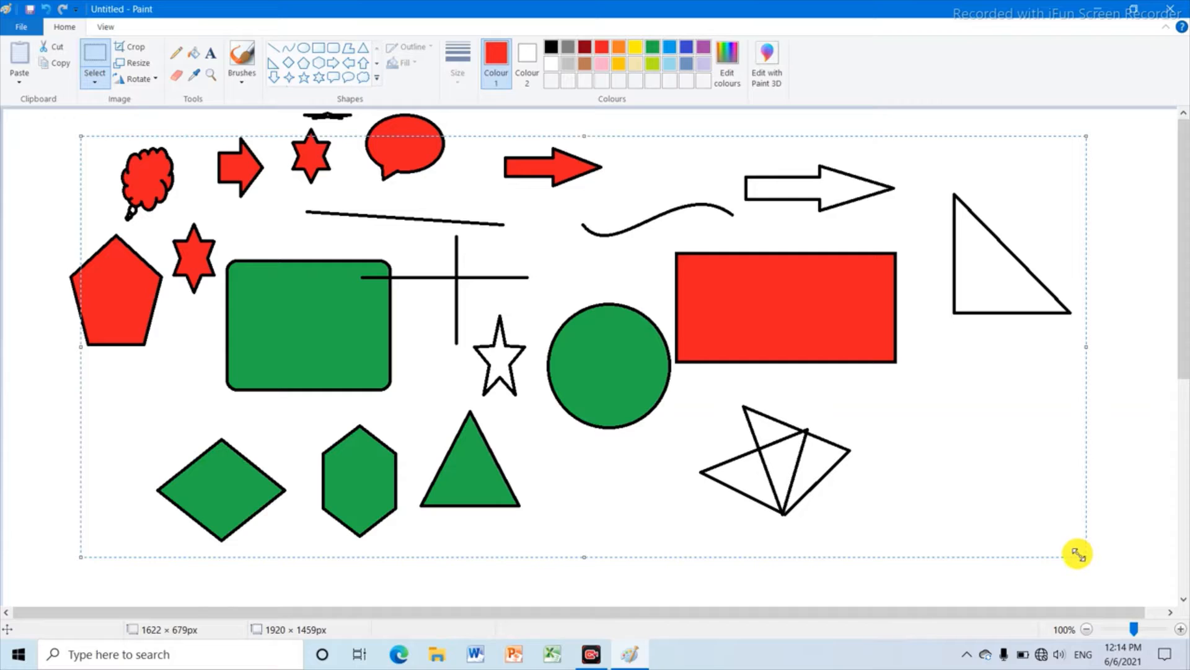
{"action": "key", "text": "Delete"}
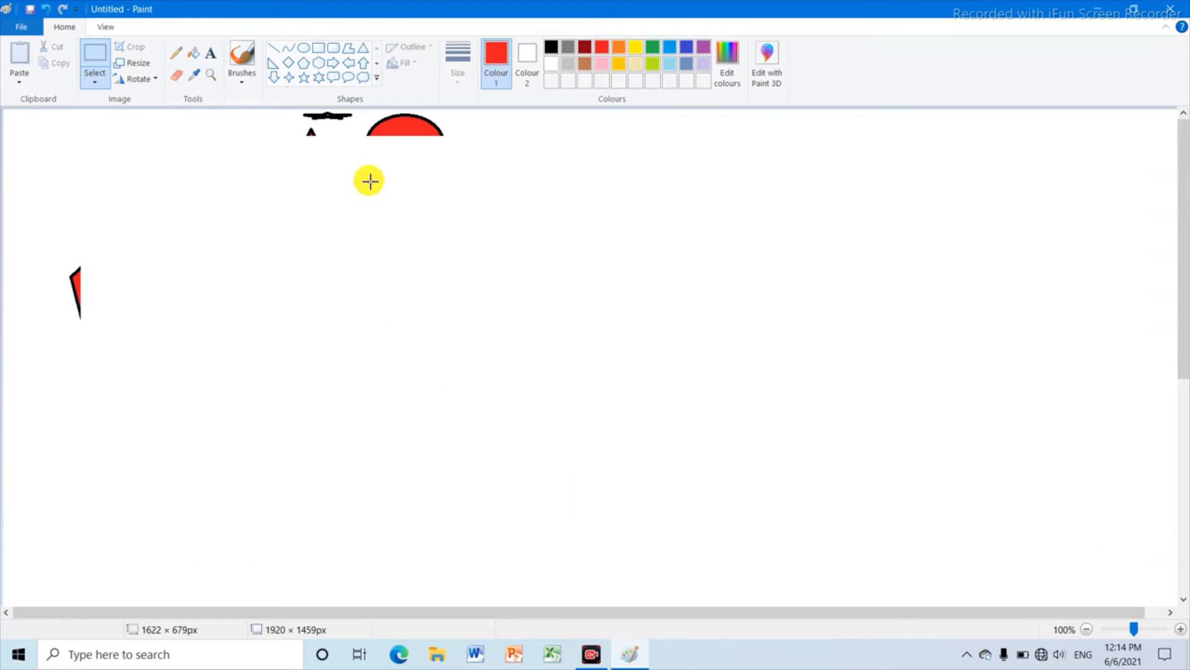
{"action": "left_click_drag", "start_coordinate": [250, 113], "coordinate": [514, 193]}
{"action": "key", "text": "Delete"}
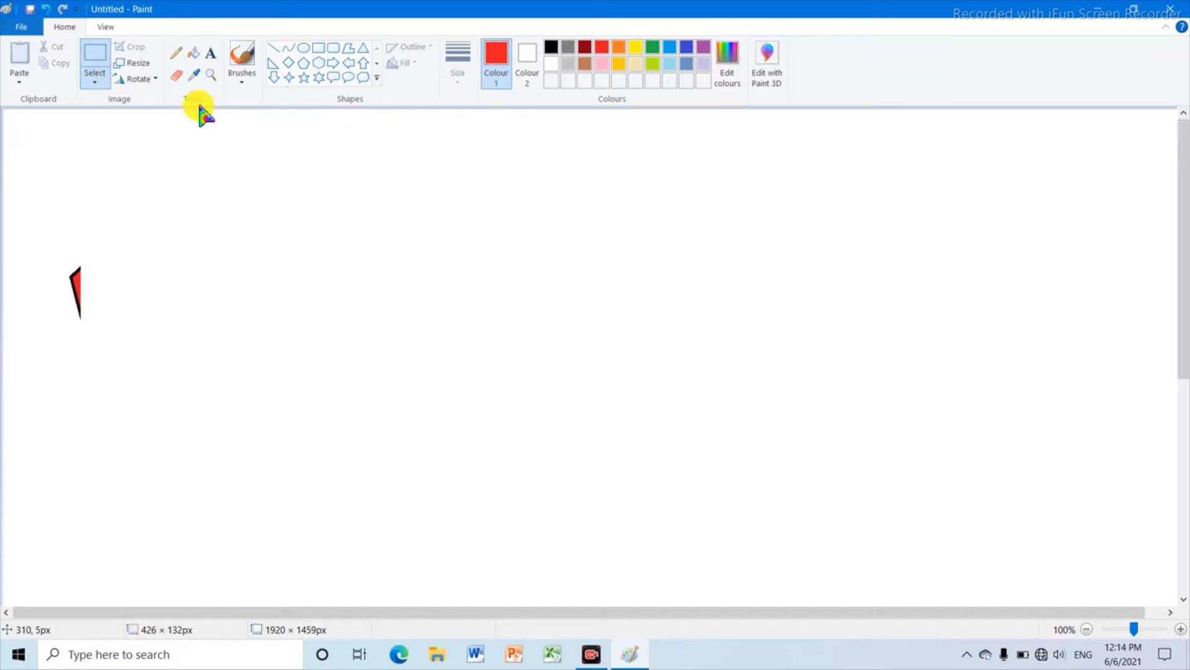
{"action": "left_click", "coordinate": [177, 76]}
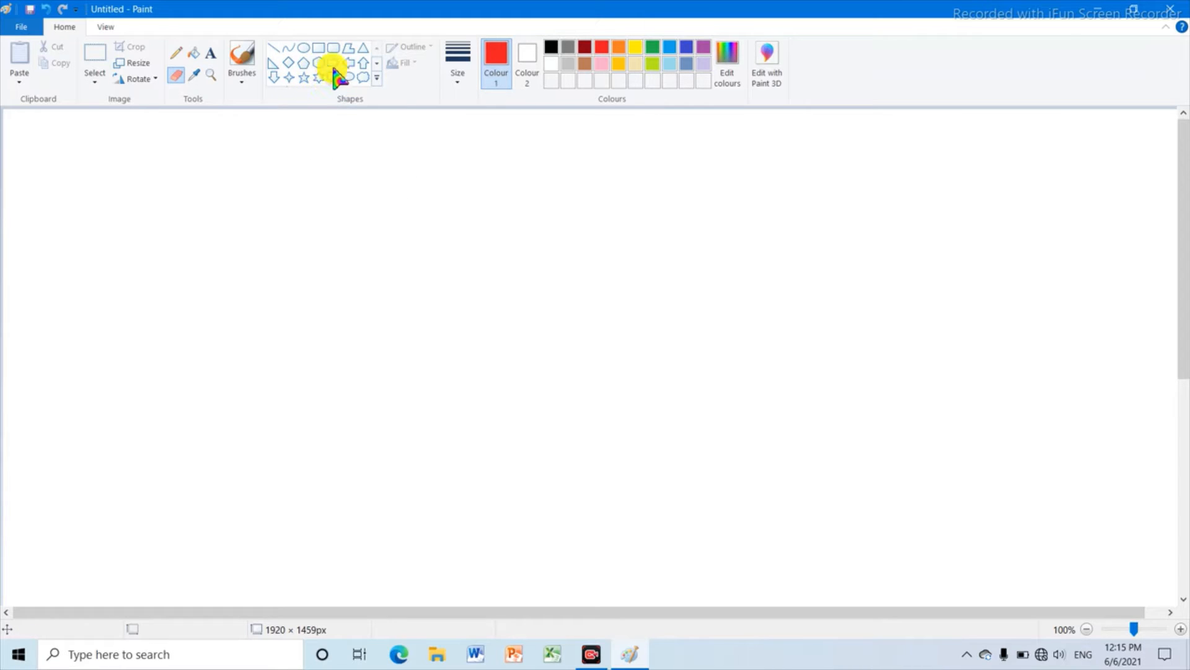
{"action": "left_click", "coordinate": [319, 47]}
{"action": "mouse_move", "coordinate": [416, 227]}
{"action": "left_mouse_down"}
{"action": "mouse_move", "coordinate": [595, 257]}
{"action": "mouse_move", "coordinate": [657, 383]}
{"action": "mouse_move", "coordinate": [714, 432]}
{"action": "left_mouse_up"}
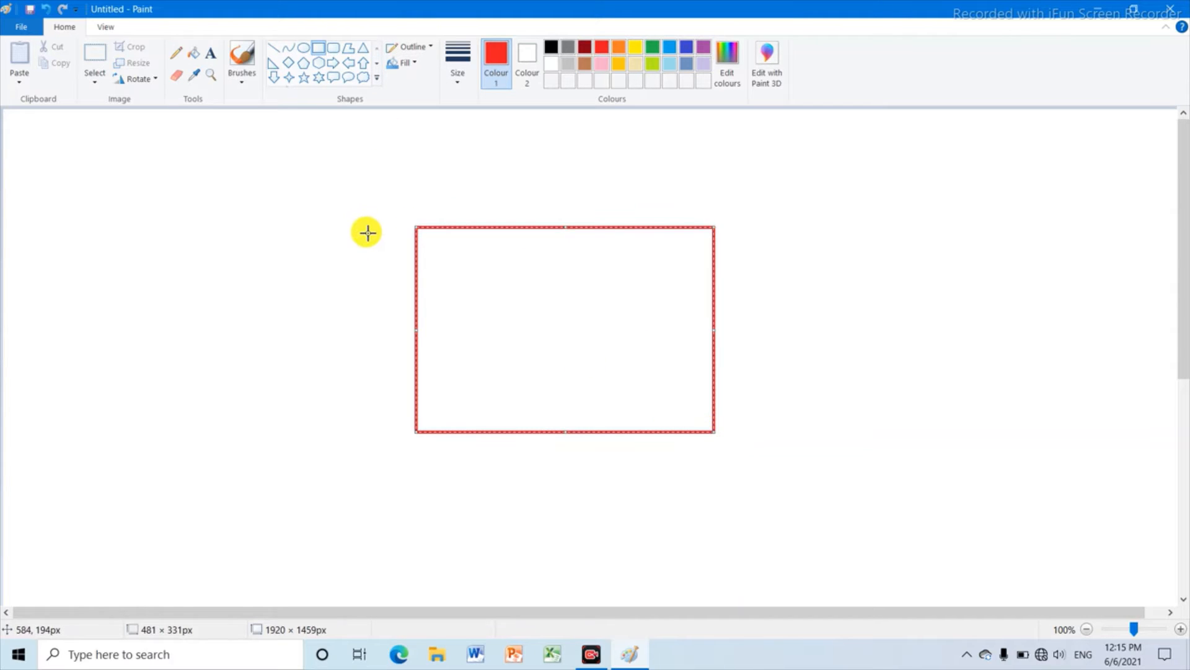
{"action": "key", "text": "Delete"}
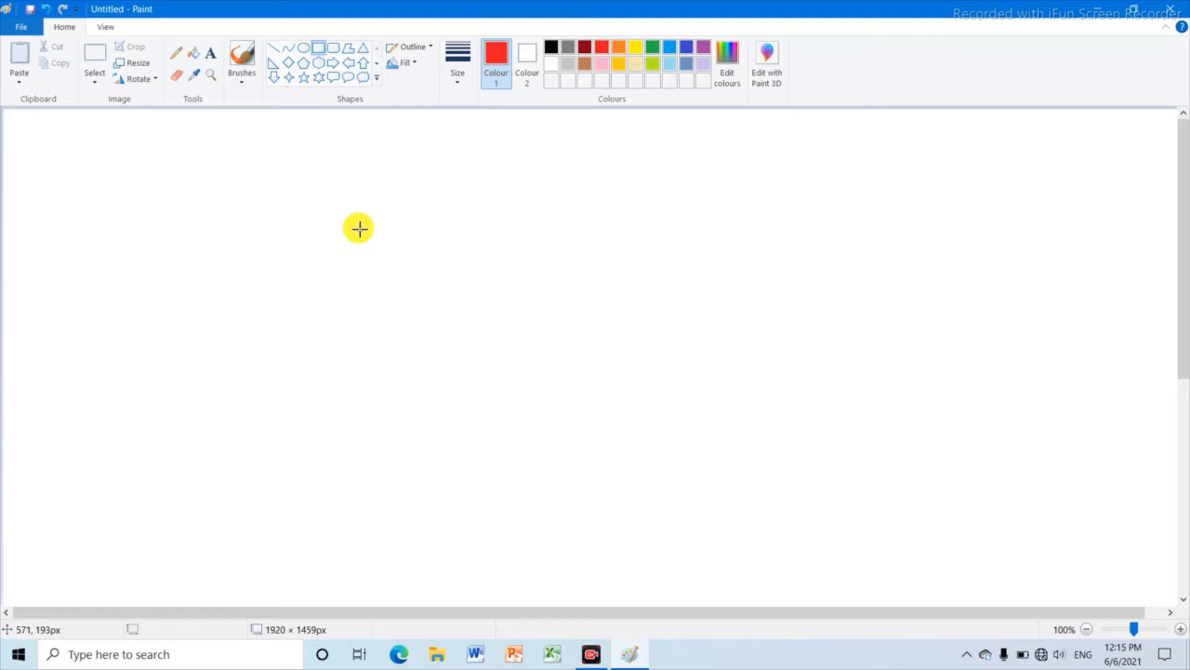
Draw a black rectangle about 423 × 267 px in the upper middle of the canvas and connect its opposite corners with two diagonal lines
{"action": "left_click", "coordinate": [552, 48]}
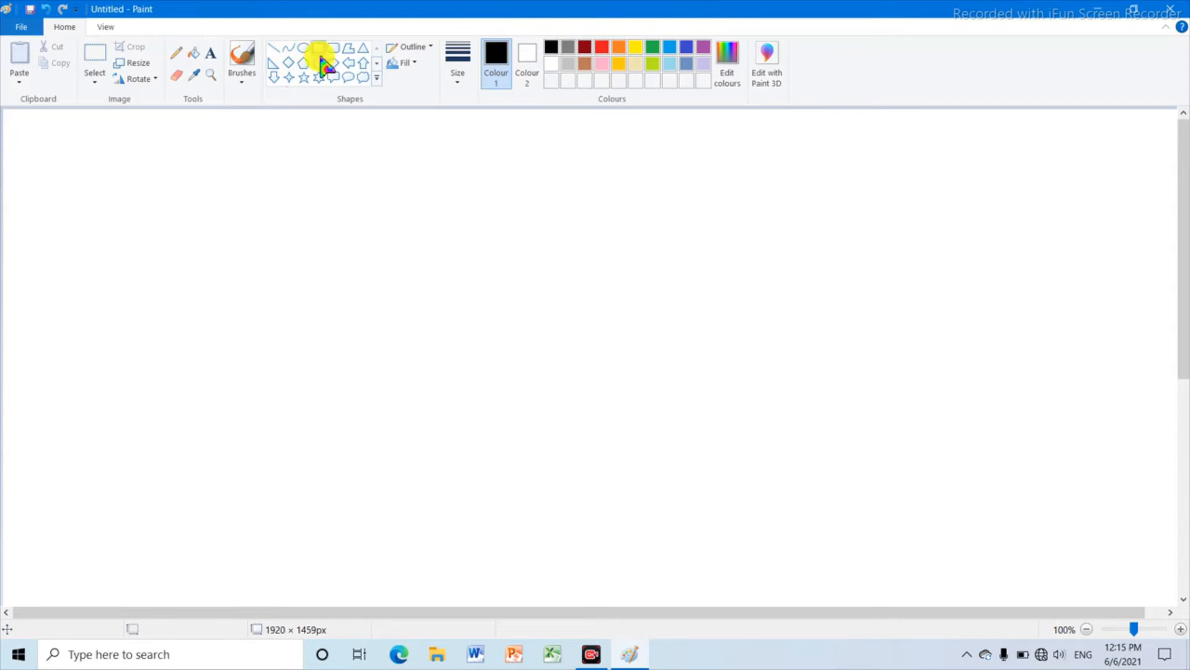
{"action": "left_click_drag", "start_coordinate": [419, 178], "coordinate": [682, 342]}
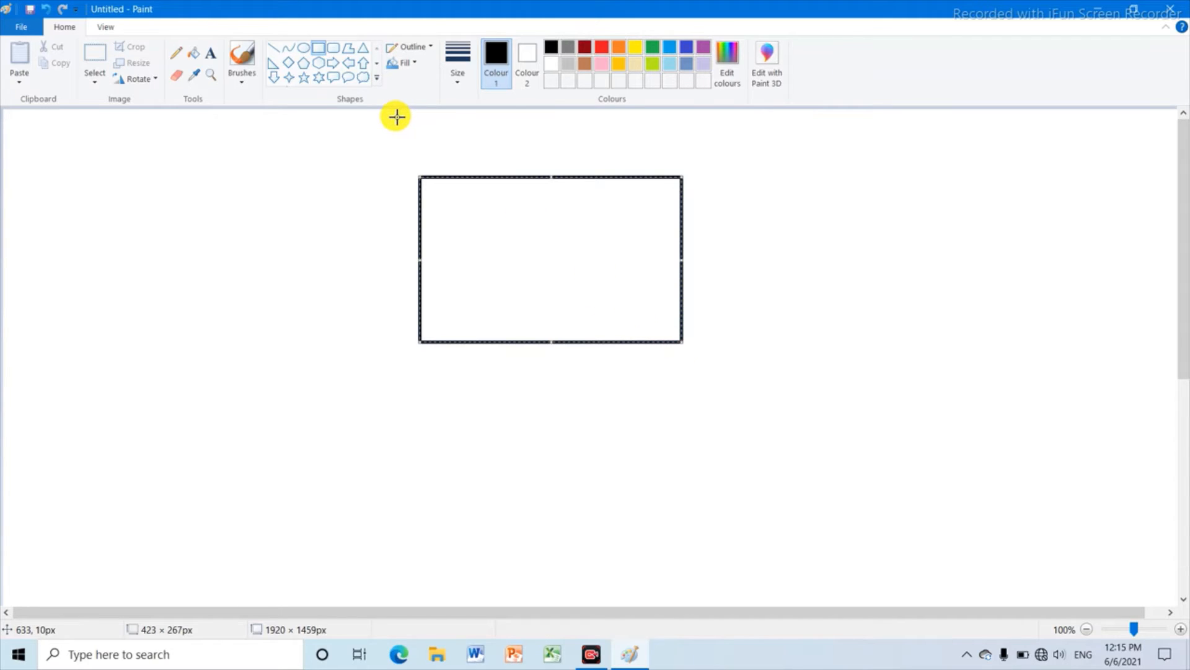
{"action": "left_click", "coordinate": [275, 48]}
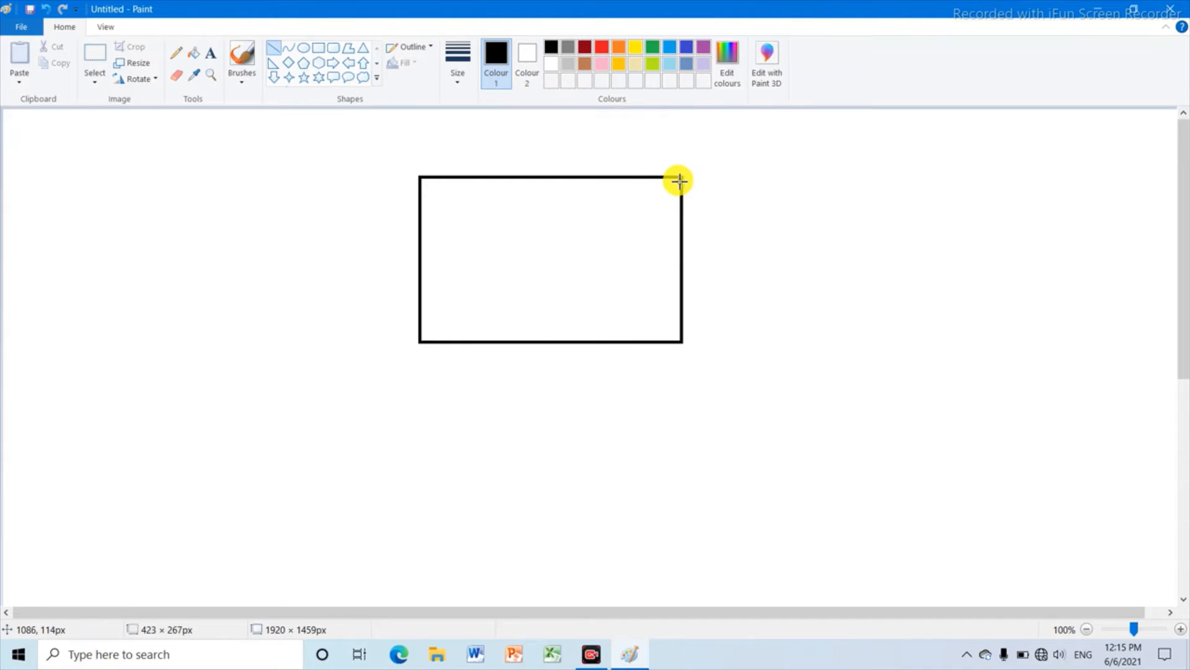
{"action": "left_click_drag", "start_coordinate": [682, 178], "coordinate": [419, 343]}
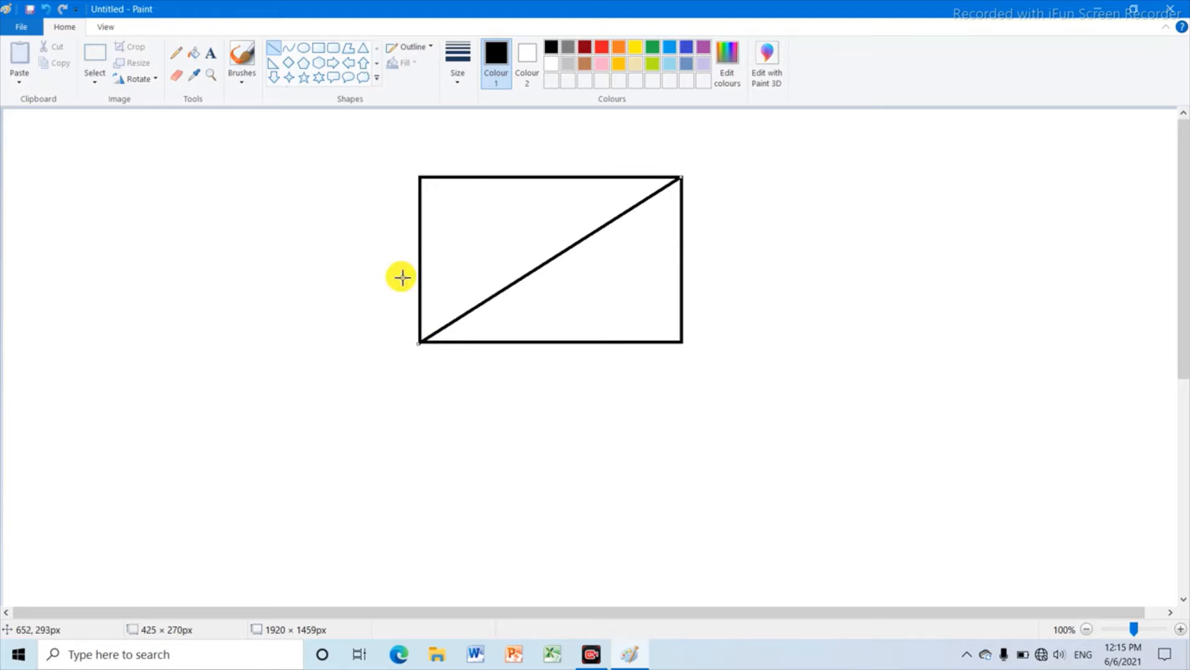
{"action": "left_click_drag", "start_coordinate": [420, 179], "coordinate": [683, 341]}
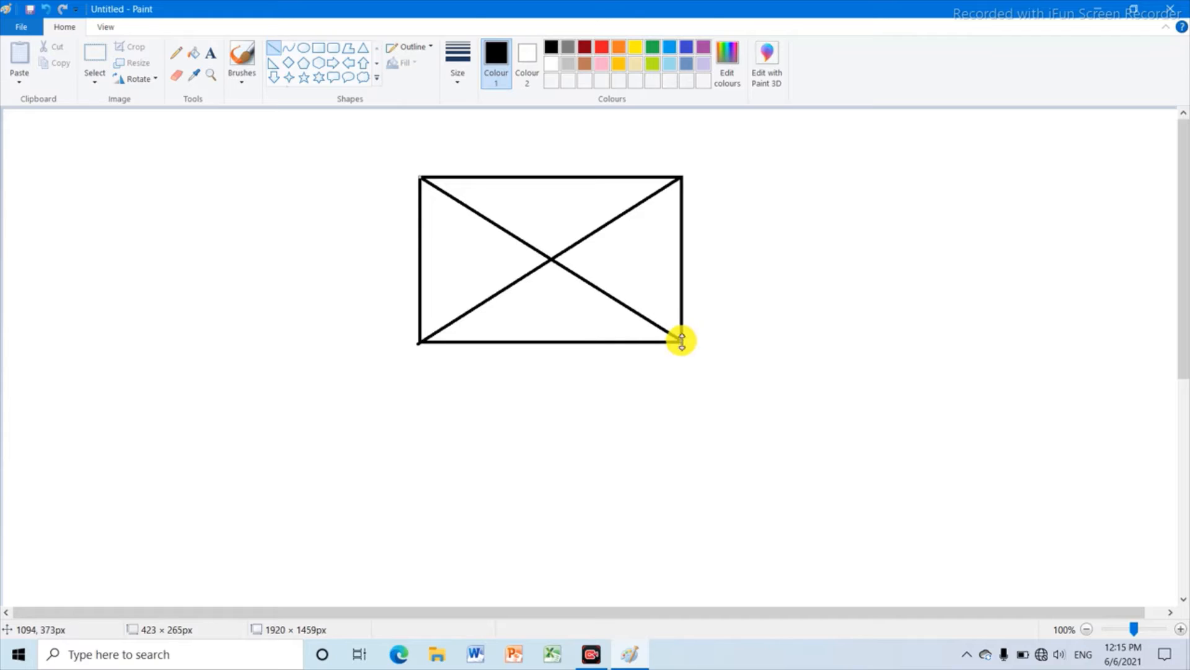
Draw a red ellipse about 416 × 257 px that fits inside the rectangle
{"action": "left_click", "coordinate": [303, 48]}
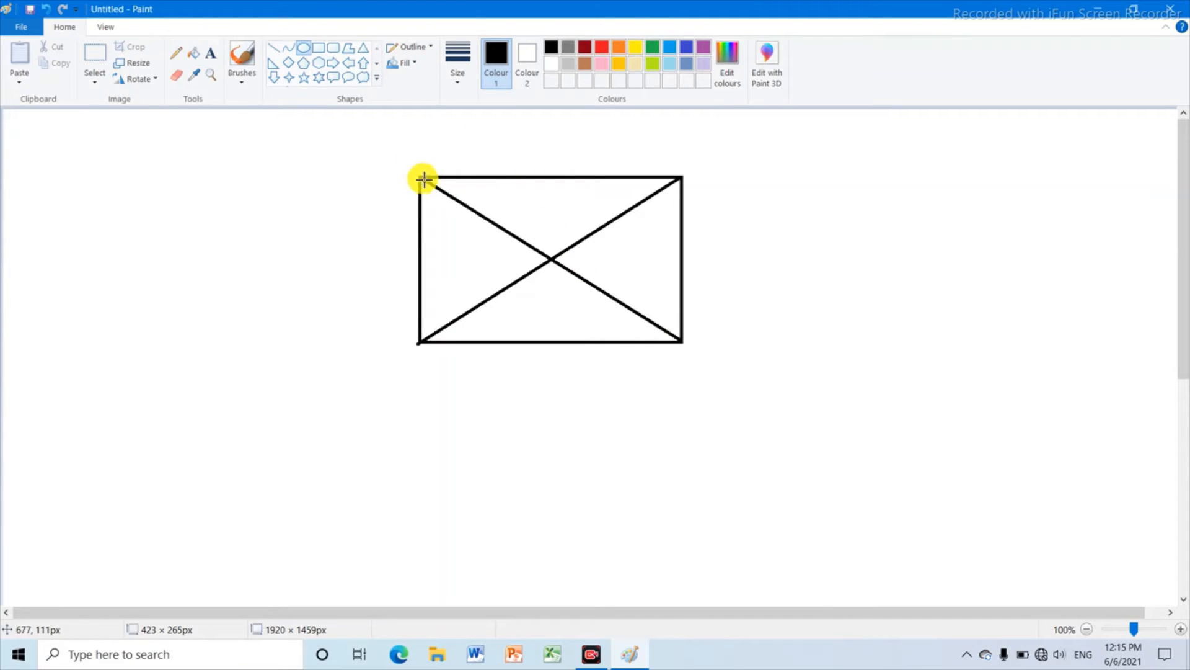
{"action": "left_click", "coordinate": [601, 47]}
{"action": "left_click_drag", "start_coordinate": [423, 179], "coordinate": [681, 340]}
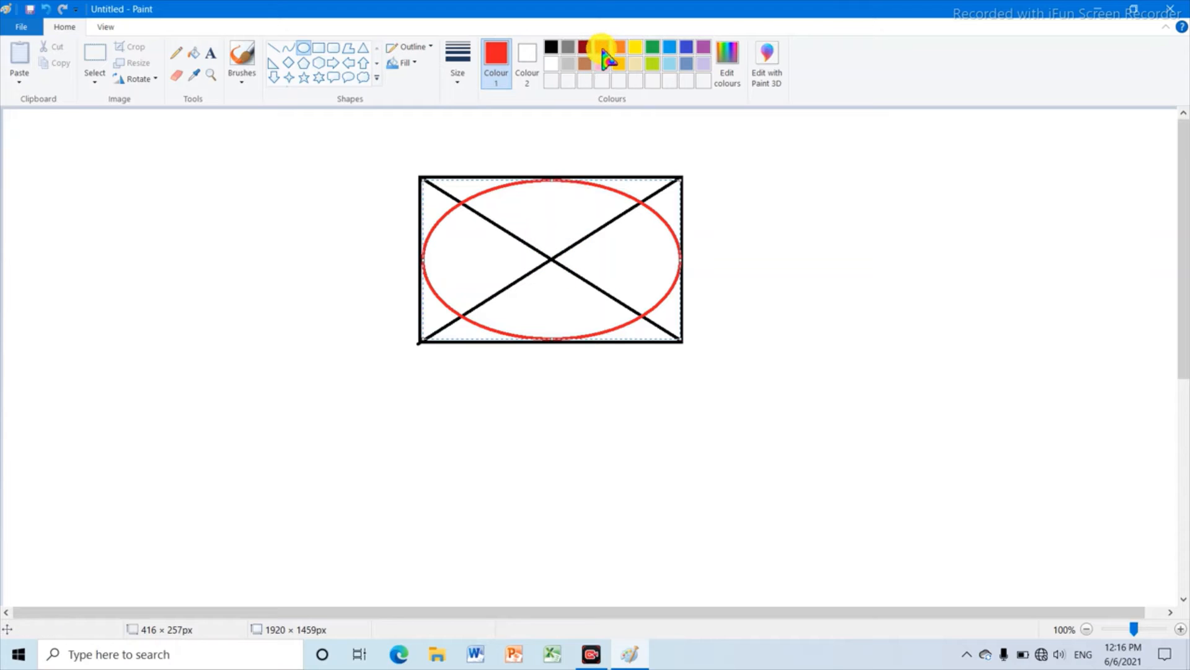
{"action": "left_click", "coordinate": [177, 56]}
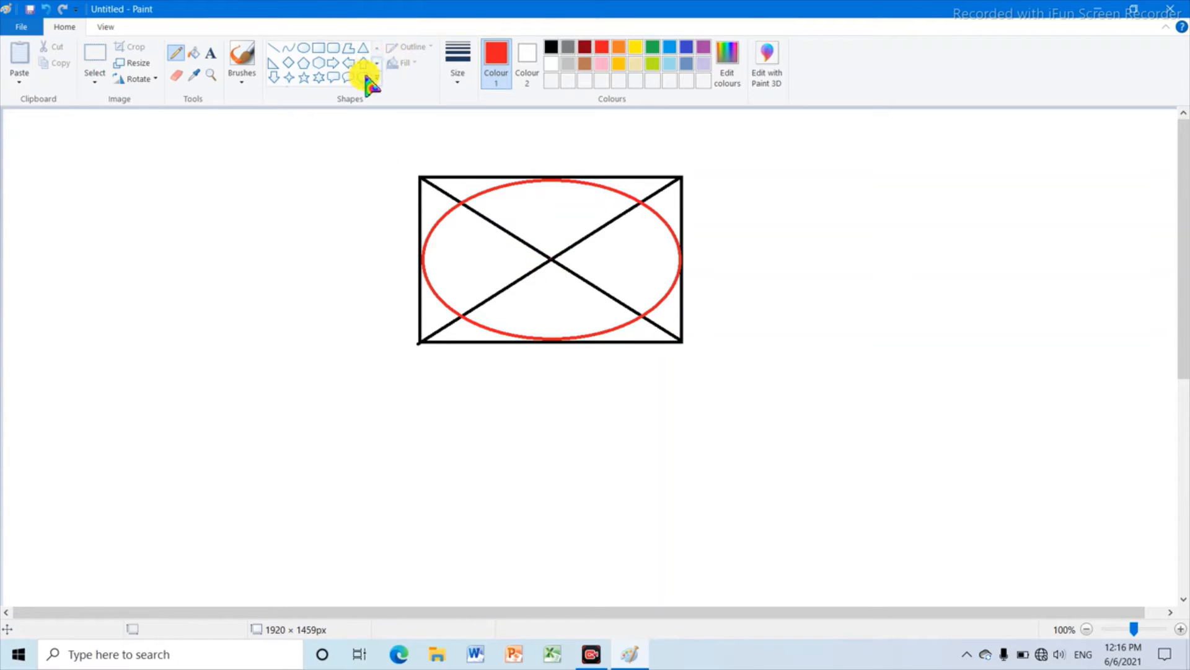
Fill the canvas background and the rectangle's upper-right, lower-right and lower-left corner areas outside the ellipse with black
{"action": "left_click", "coordinate": [552, 48]}
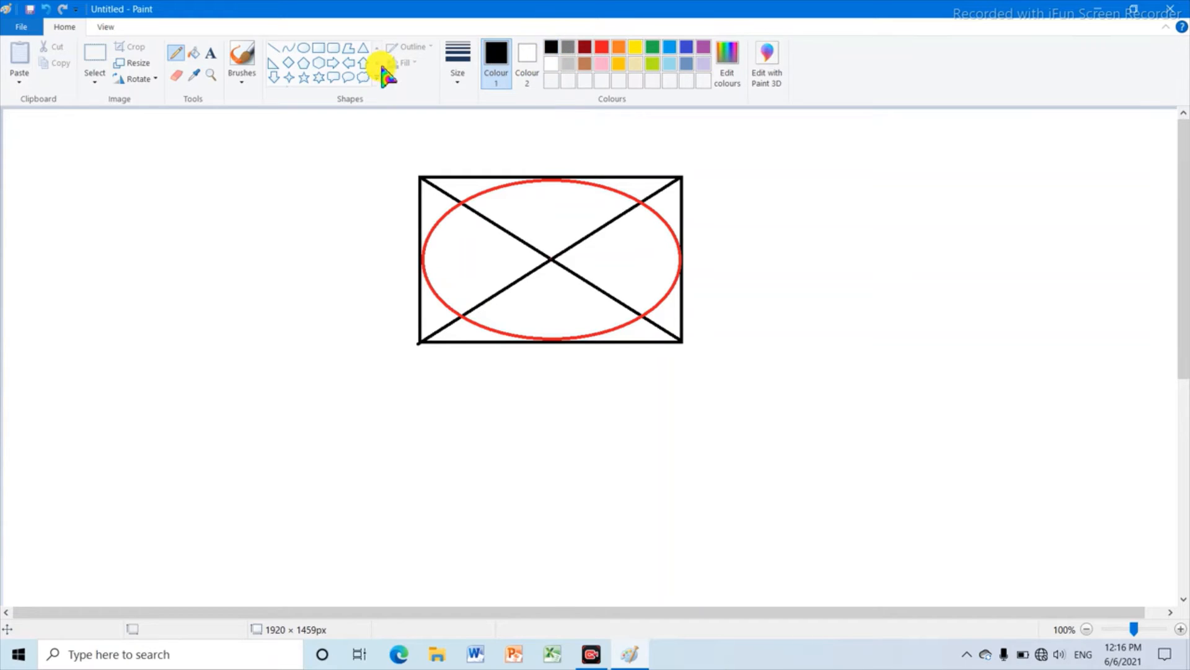
{"action": "left_click", "coordinate": [194, 53]}
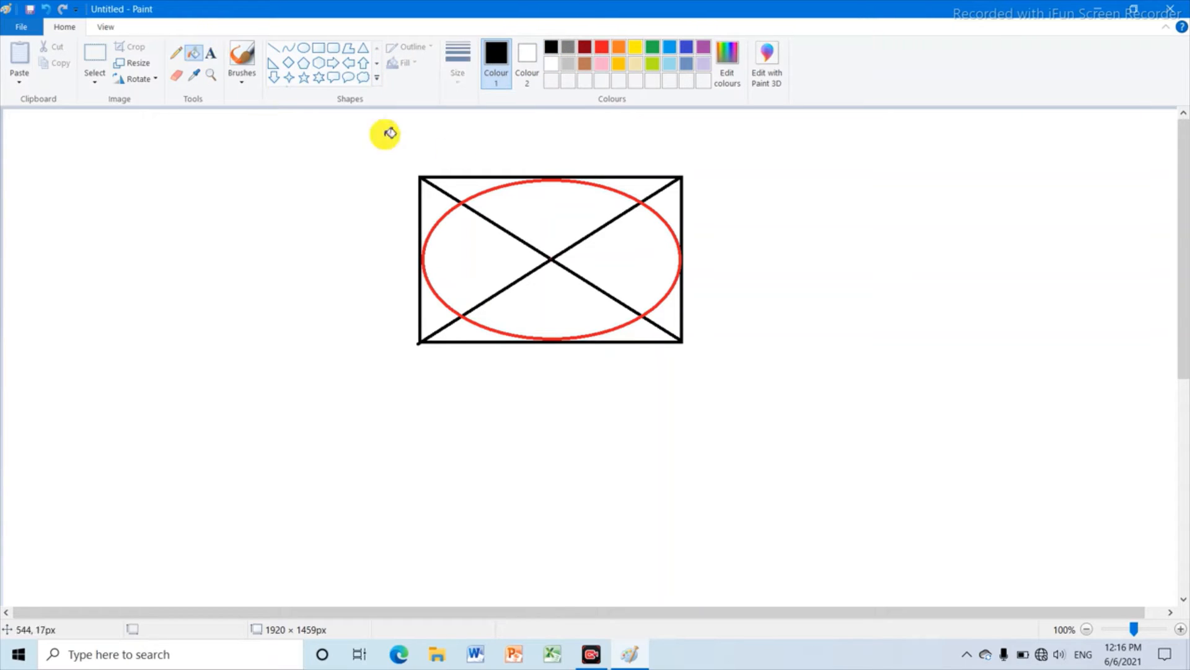
{"action": "left_click", "coordinate": [669, 217]}
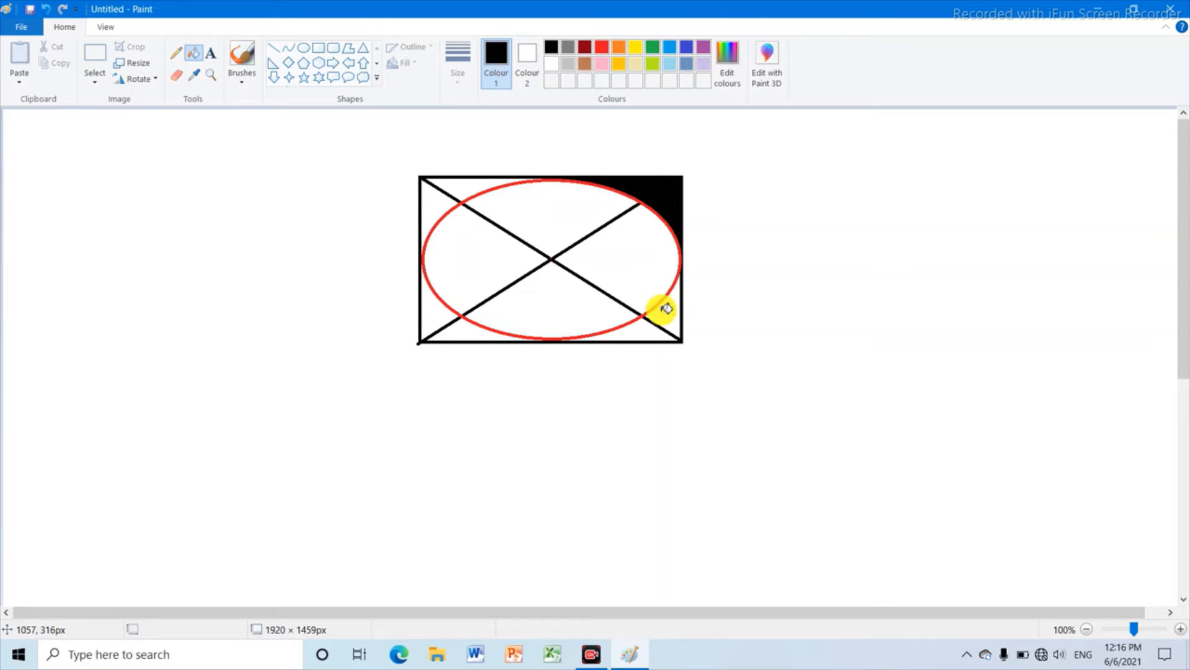
{"action": "left_click", "coordinate": [639, 335]}
{"action": "left_click", "coordinate": [443, 327]}
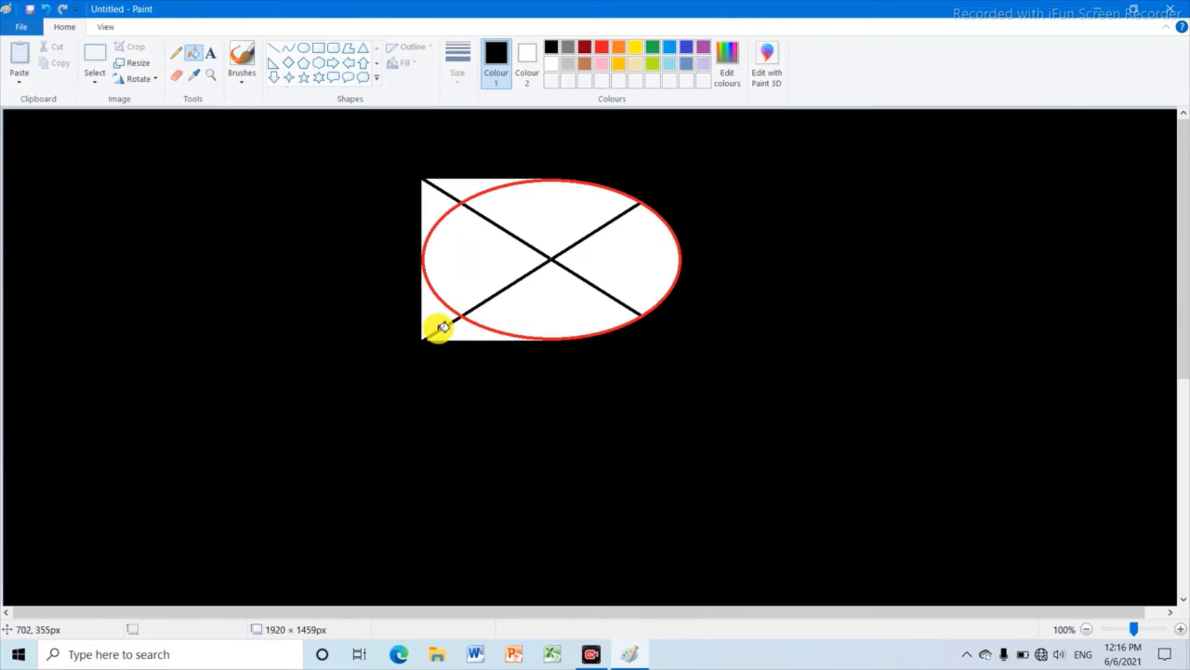
{"action": "left_click", "coordinate": [464, 333]}
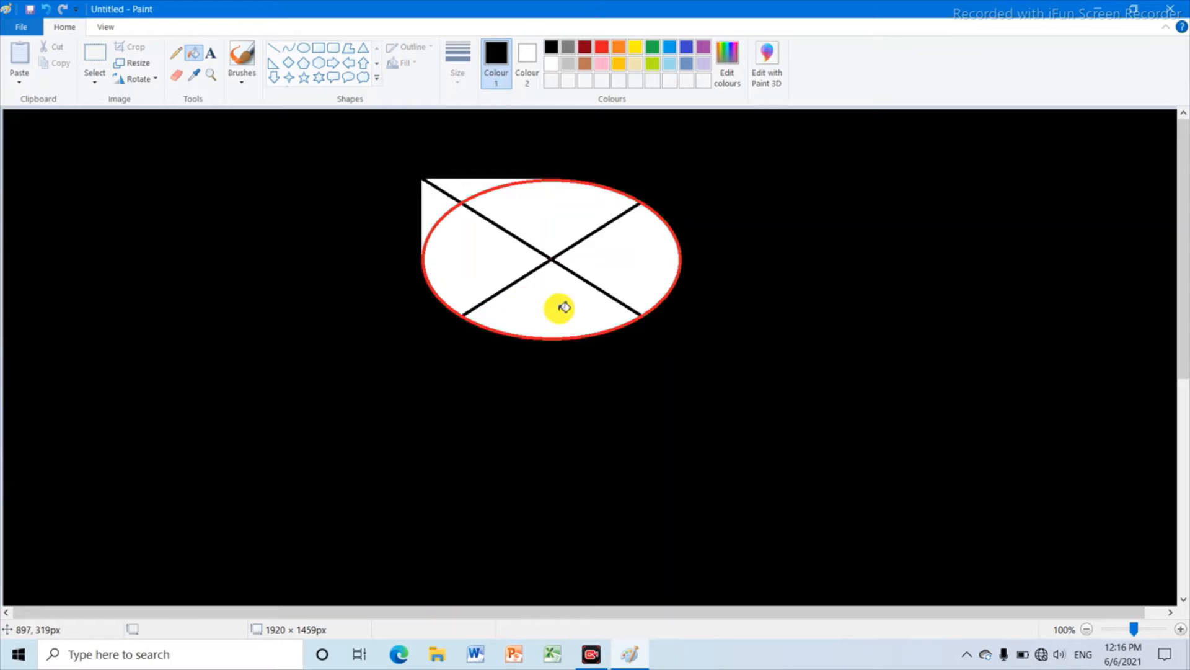
Fill the four sectors inside the ellipse and the remaining upper-left corner area outside it with black
{"action": "left_click", "coordinate": [560, 307]}
{"action": "left_click", "coordinate": [623, 252]}
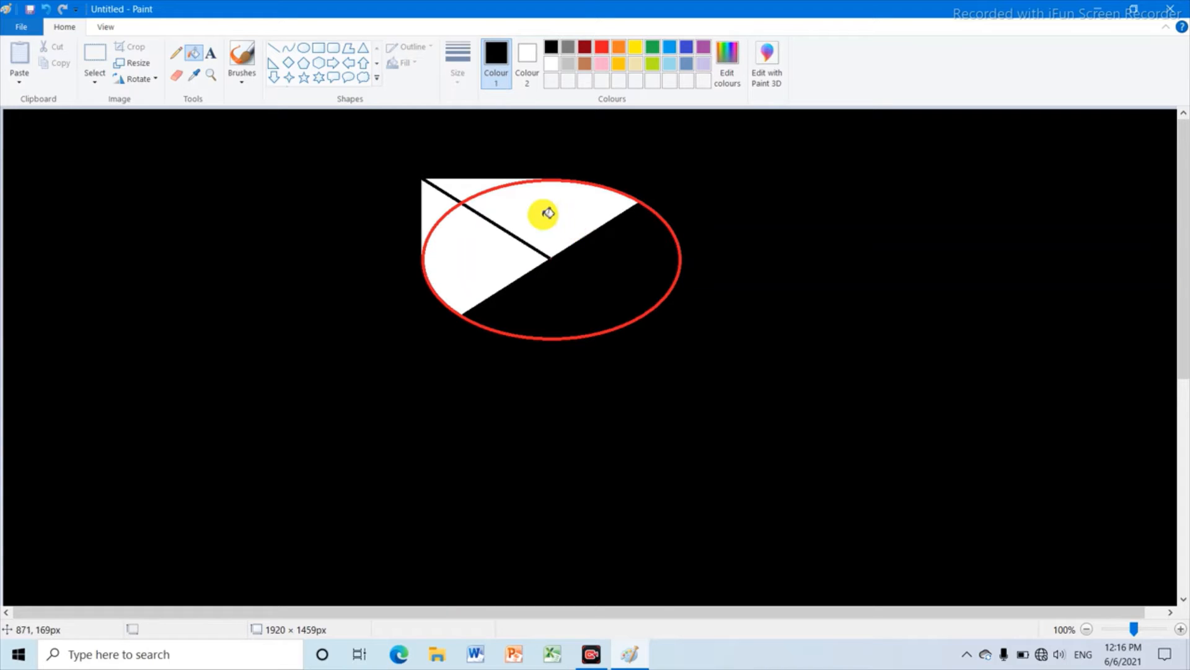
{"action": "left_click", "coordinate": [545, 213]}
{"action": "left_click", "coordinate": [504, 266]}
{"action": "left_click", "coordinate": [438, 193]}
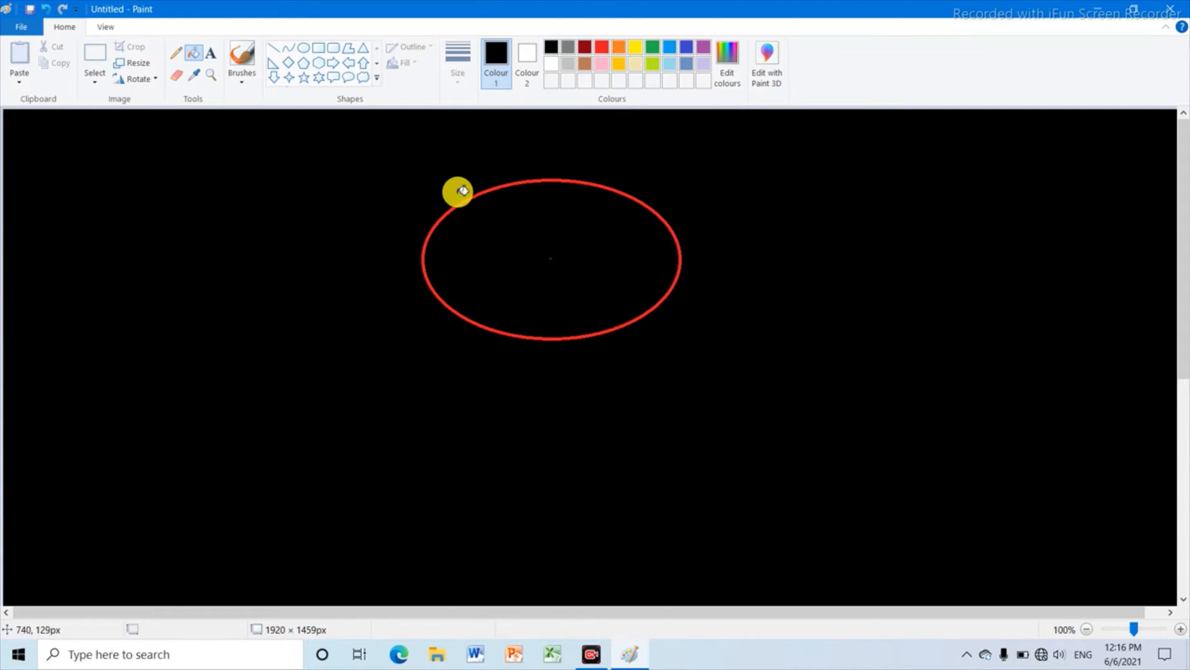
Fill the black background and the black interior of the ellipse with white
{"action": "left_click", "coordinate": [551, 63]}
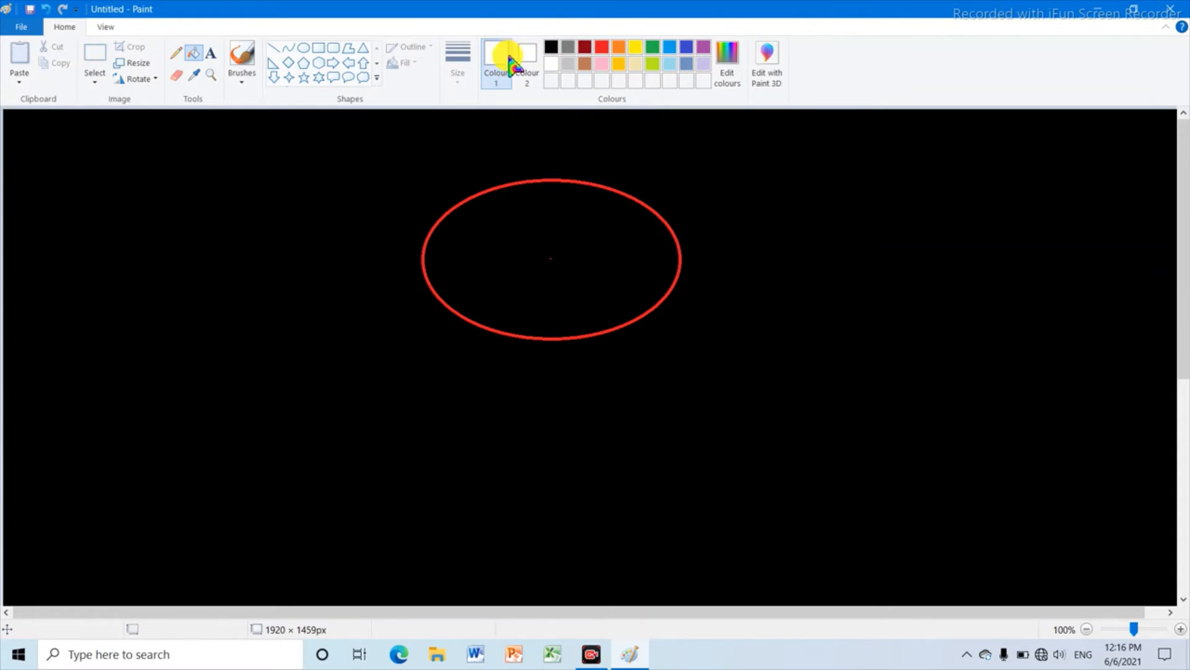
{"action": "left_click", "coordinate": [882, 221]}
{"action": "left_click", "coordinate": [643, 242]}
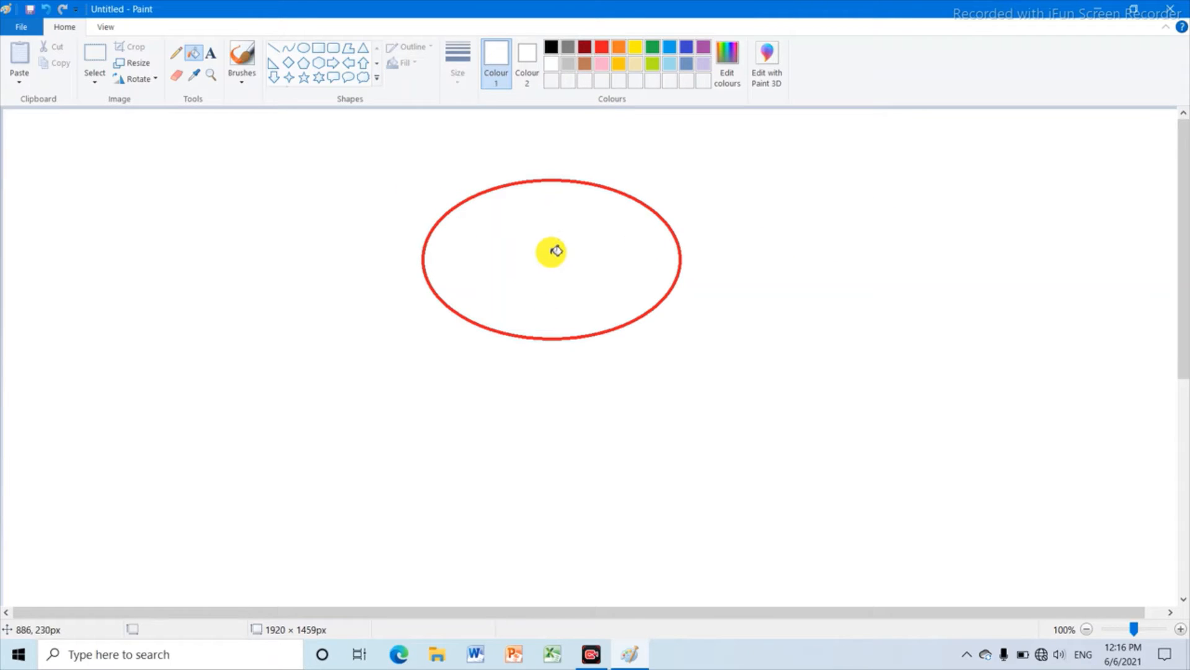
Select an area about 544 × 386 px around the red ellipse, copy it and paste the duplicate onto the canvas
{"action": "left_click", "coordinate": [93, 53]}
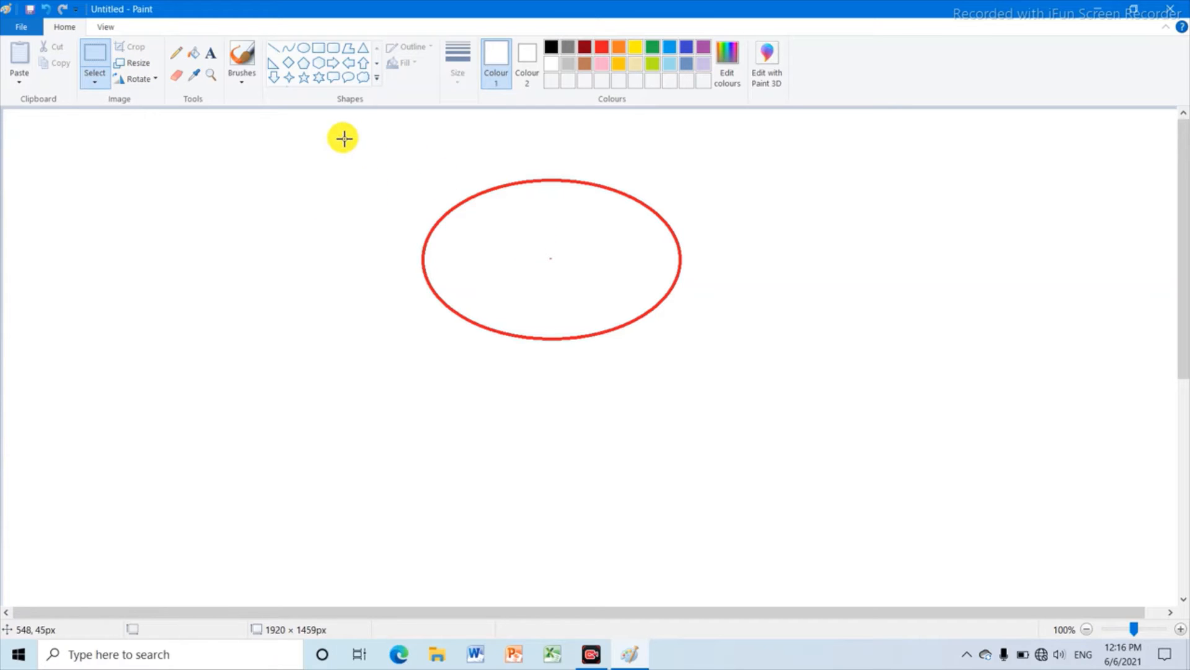
{"action": "left_click_drag", "start_coordinate": [410, 144], "coordinate": [748, 381]}
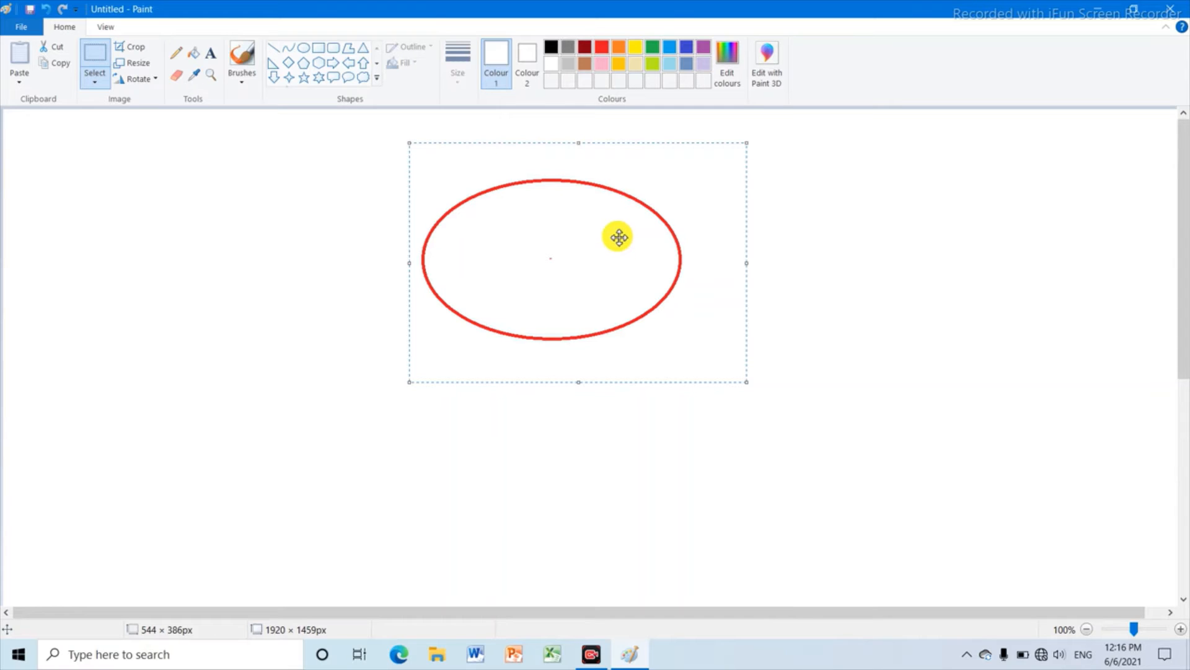
{"action": "right_click", "coordinate": [578, 237]}
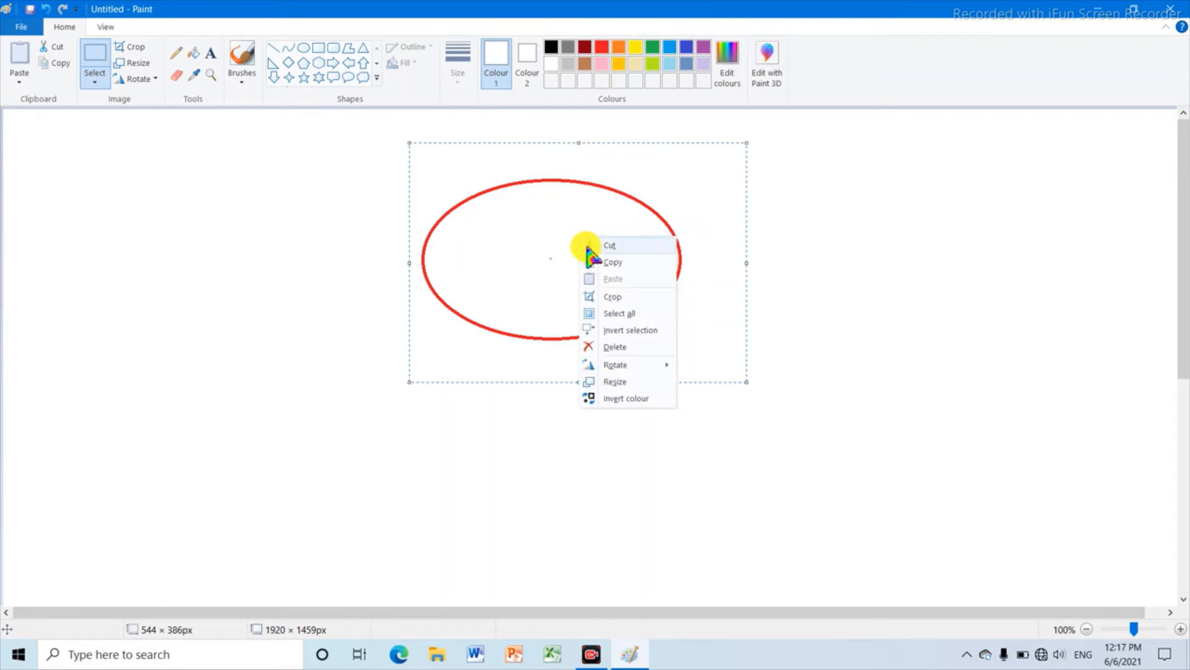
{"action": "left_click", "coordinate": [628, 262]}
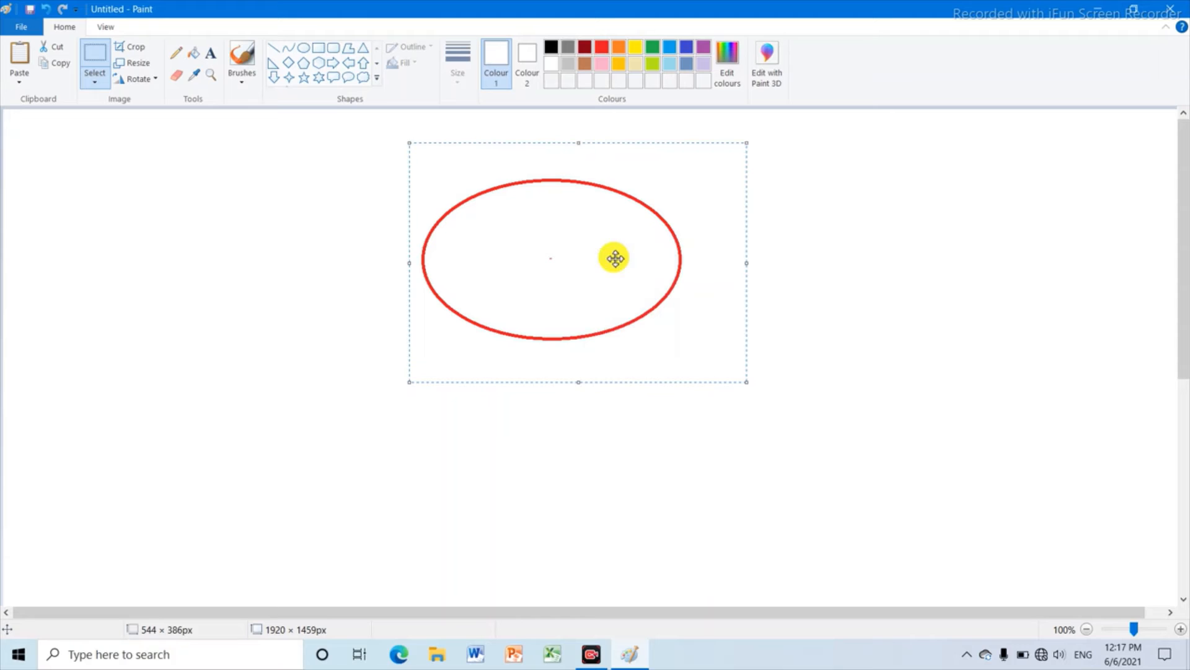
{"action": "right_click", "coordinate": [828, 283]}
{"action": "left_click", "coordinate": [856, 320]}
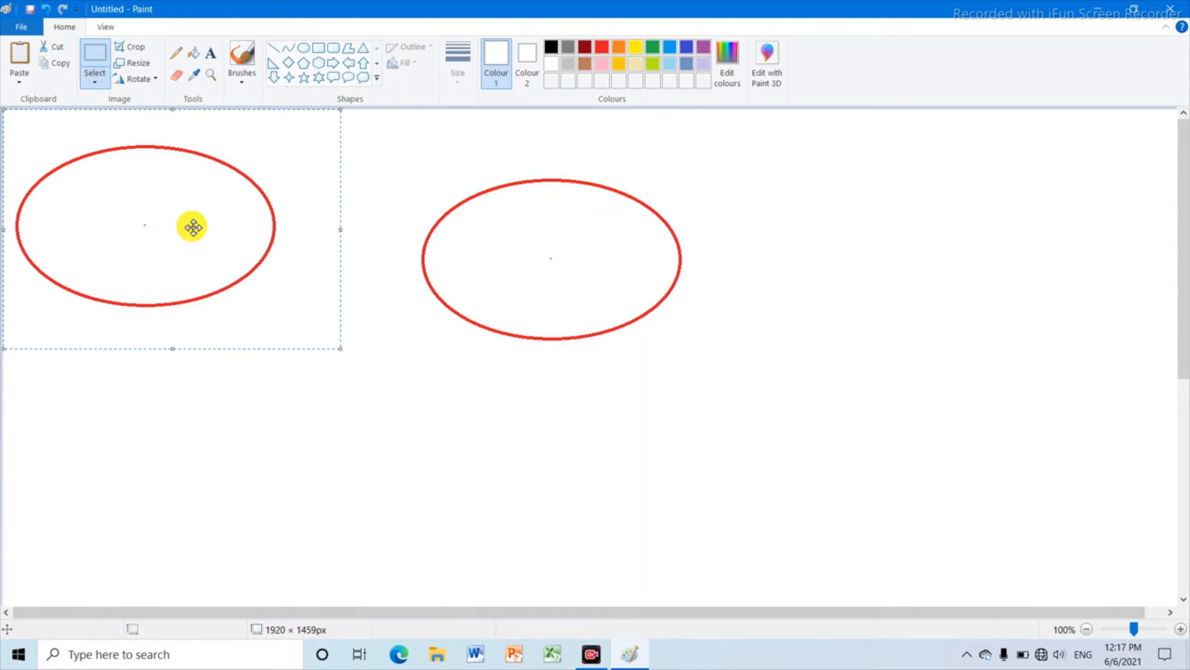
Turn on transparent selection and move the pasted ellipse so it overlaps the right part of the original ellipse
{"action": "left_click_drag", "start_coordinate": [191, 225], "coordinate": [440, 256]}
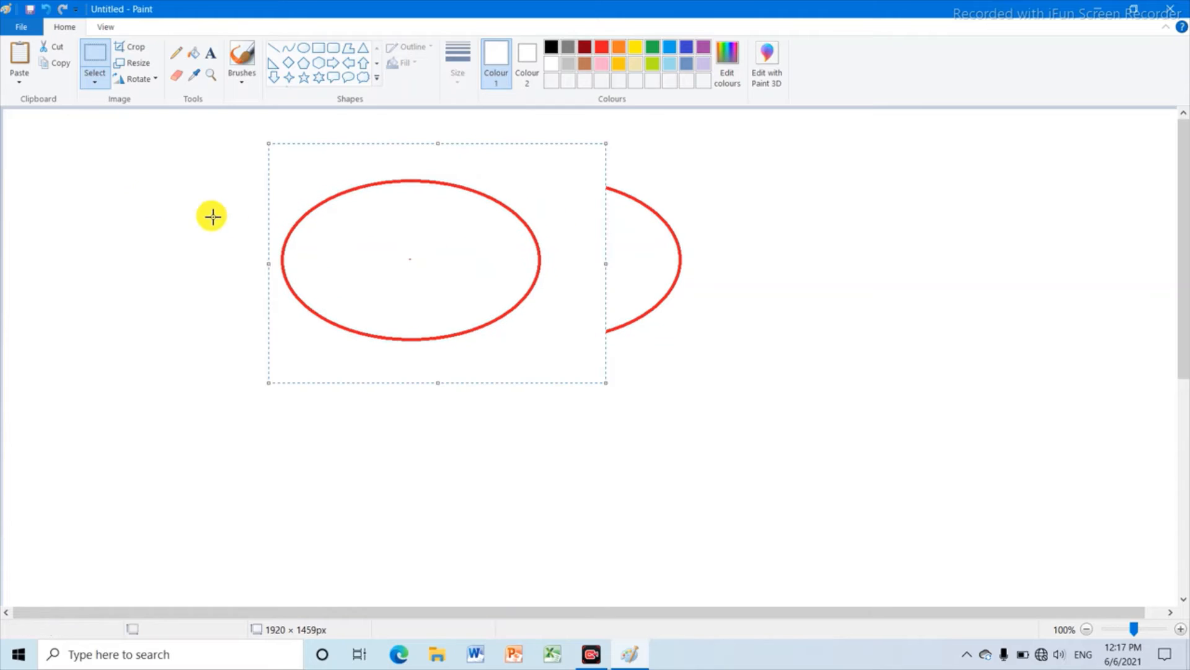
{"action": "left_click", "coordinate": [96, 86]}
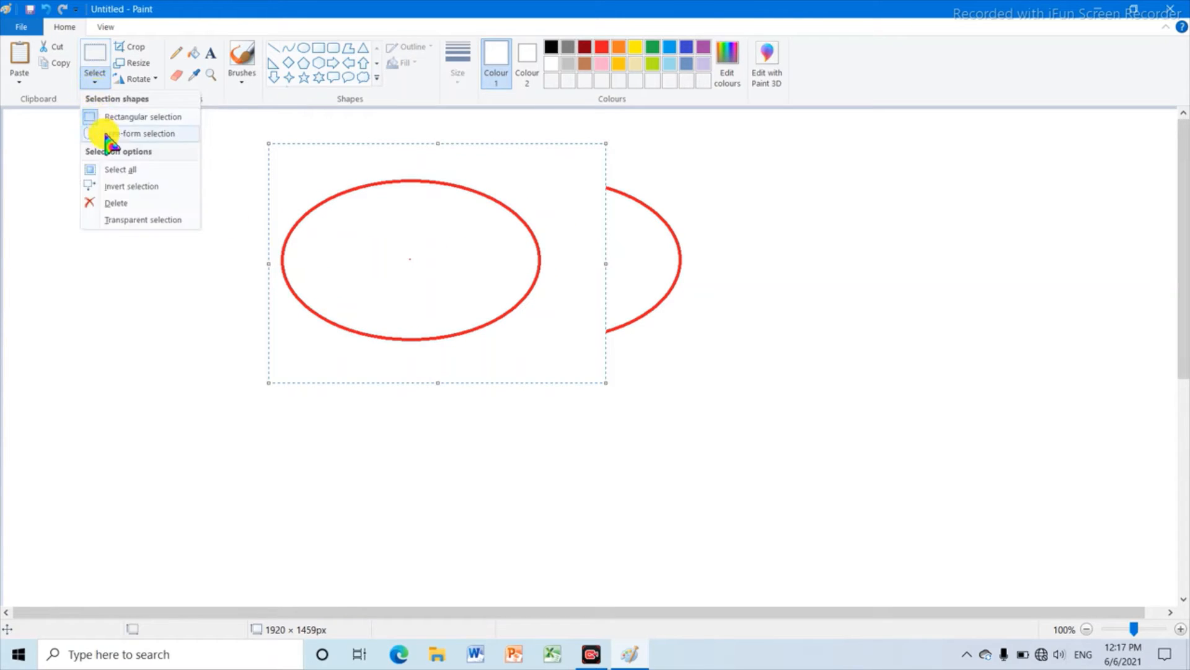
{"action": "left_click", "coordinate": [138, 220]}
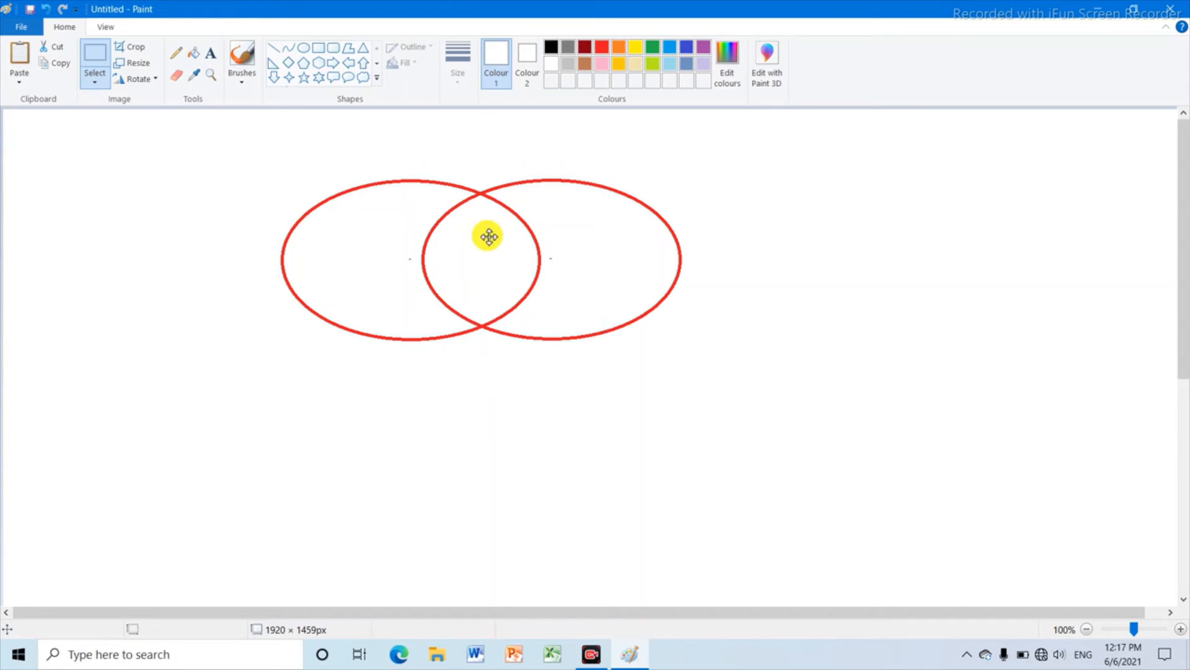
{"action": "left_click_drag", "start_coordinate": [489, 237], "coordinate": [755, 223]}
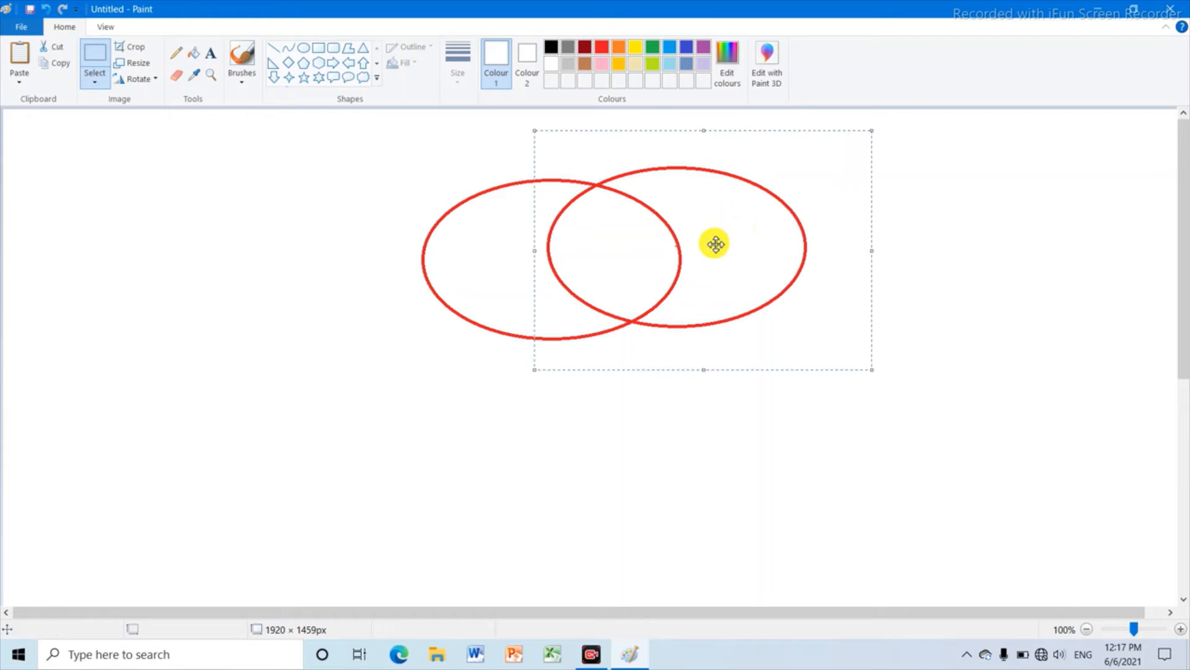
Paste two more copies of the ellipse and place them overlapping the original at its upper right and upper left
{"action": "key", "text": "ctrl+v"}
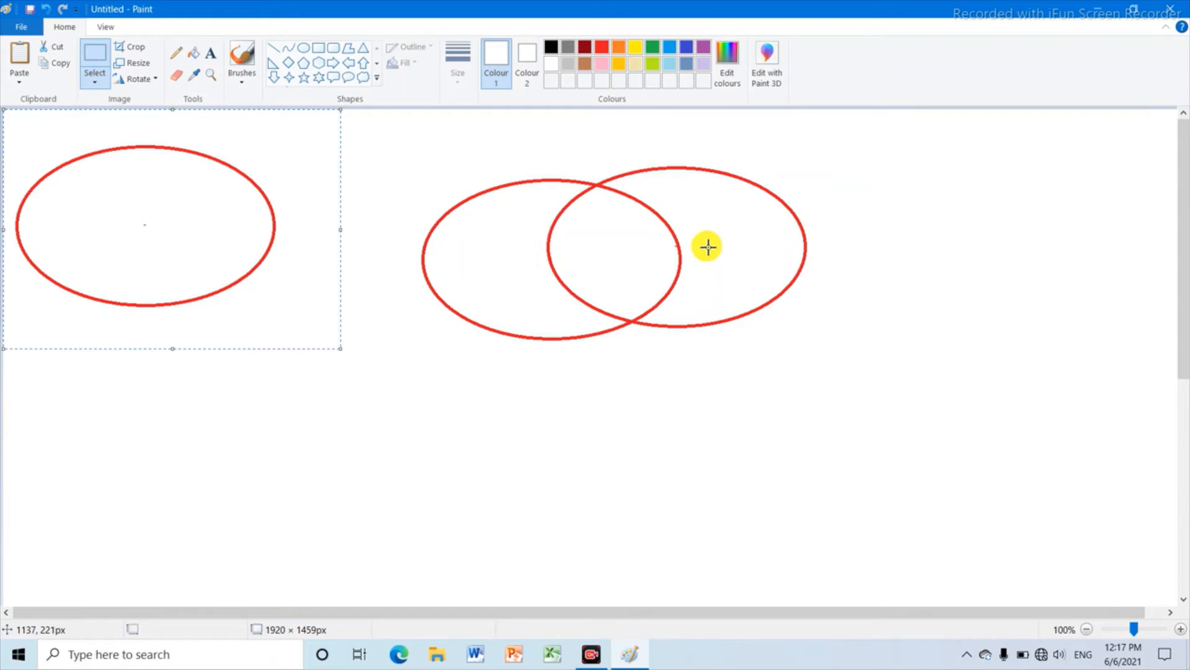
{"action": "left_click_drag", "start_coordinate": [162, 178], "coordinate": [620, 139]}
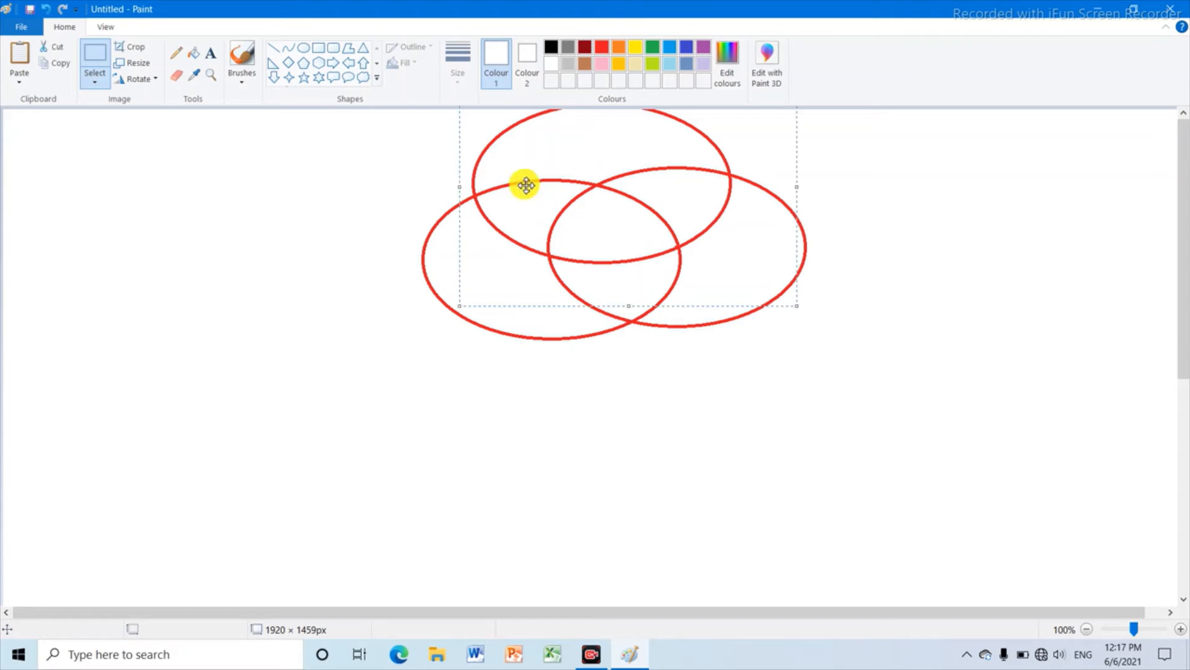
{"action": "key", "text": "ctrl+v"}
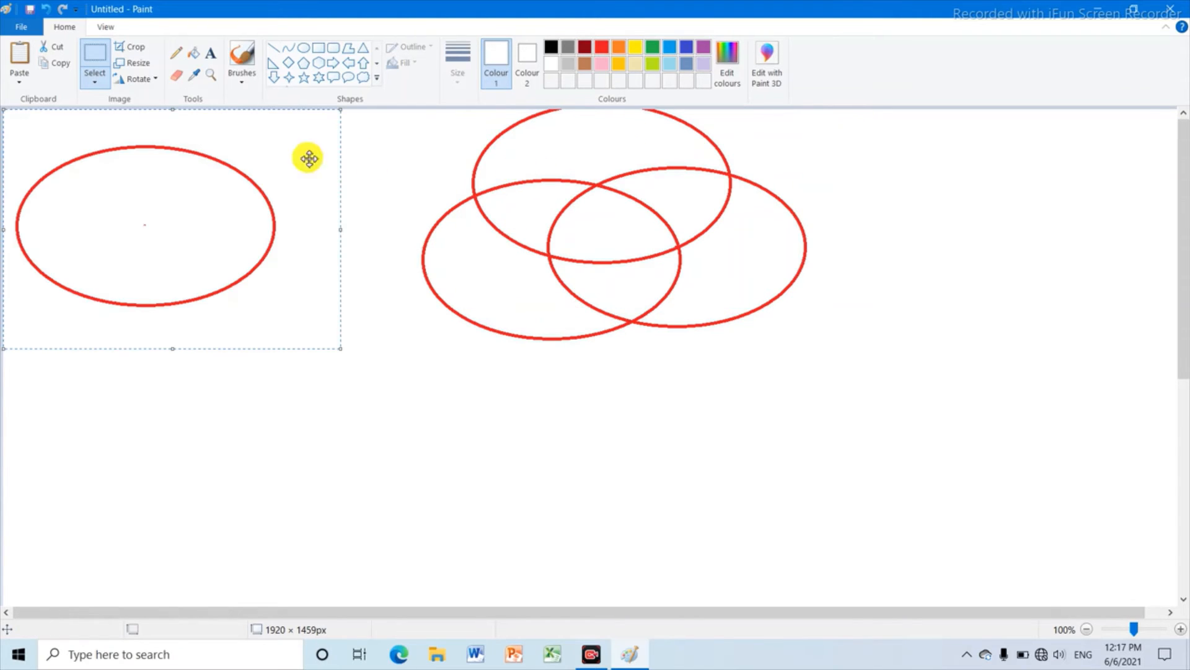
{"action": "left_click_drag", "start_coordinate": [154, 221], "coordinate": [483, 191]}
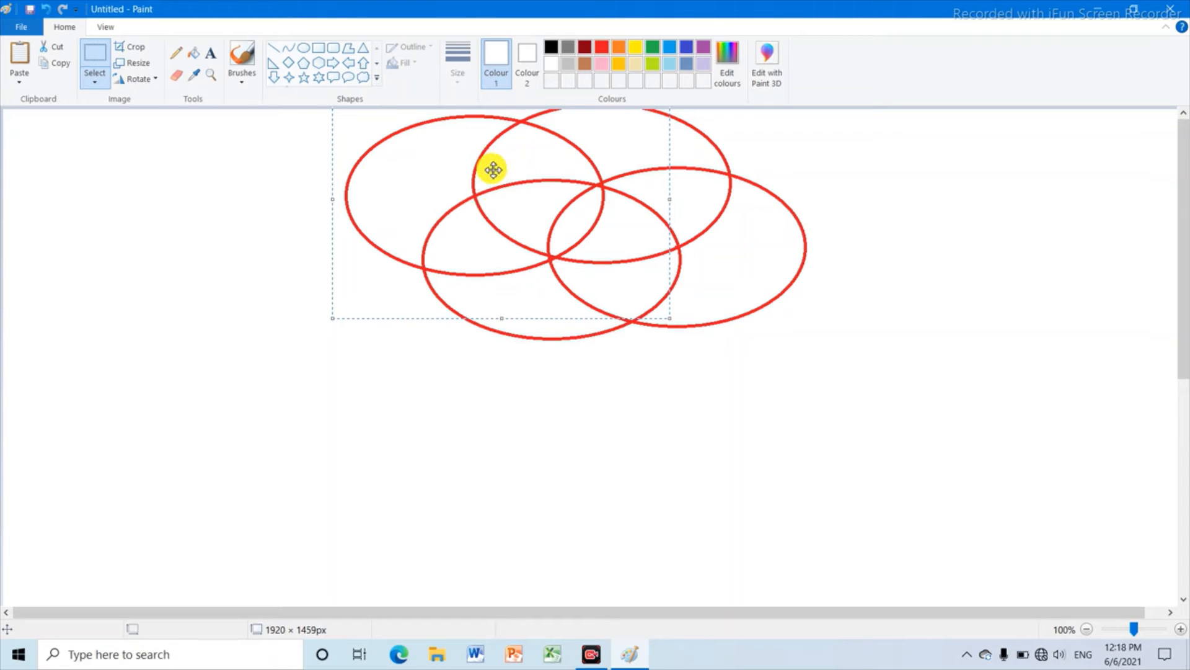
Add three more ellipse copies at the left, lower left and lower right of the original, with their outlines meeting at its centre, and deselect
{"action": "left_click_drag", "start_coordinate": [496, 166], "coordinate": [405, 276]}
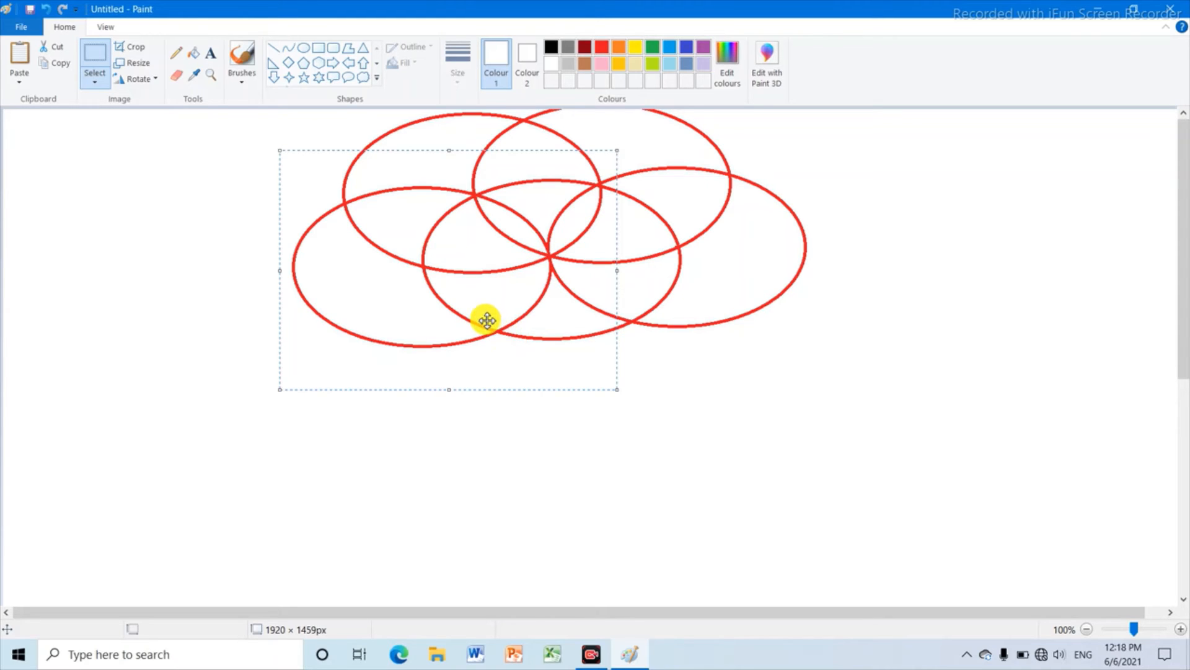
{"action": "left_click_drag", "start_coordinate": [490, 318], "coordinate": [212, 275]}
{"action": "left_click_drag", "start_coordinate": [136, 229], "coordinate": [495, 332]}
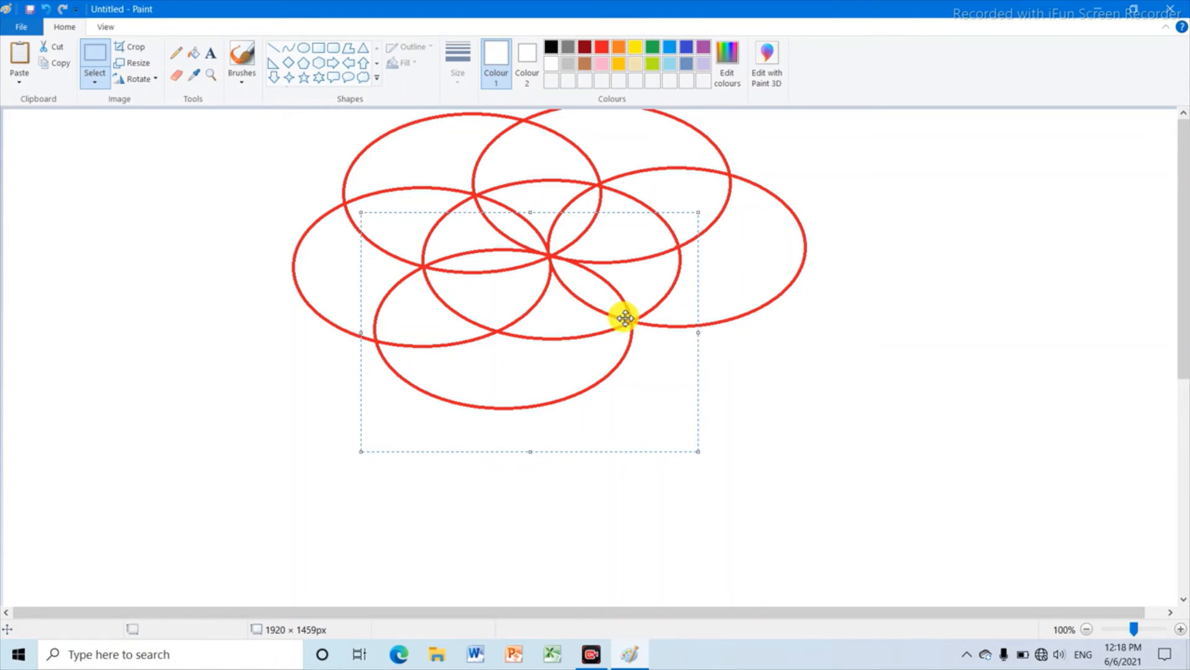
{"action": "key", "text": "ctrl+v"}
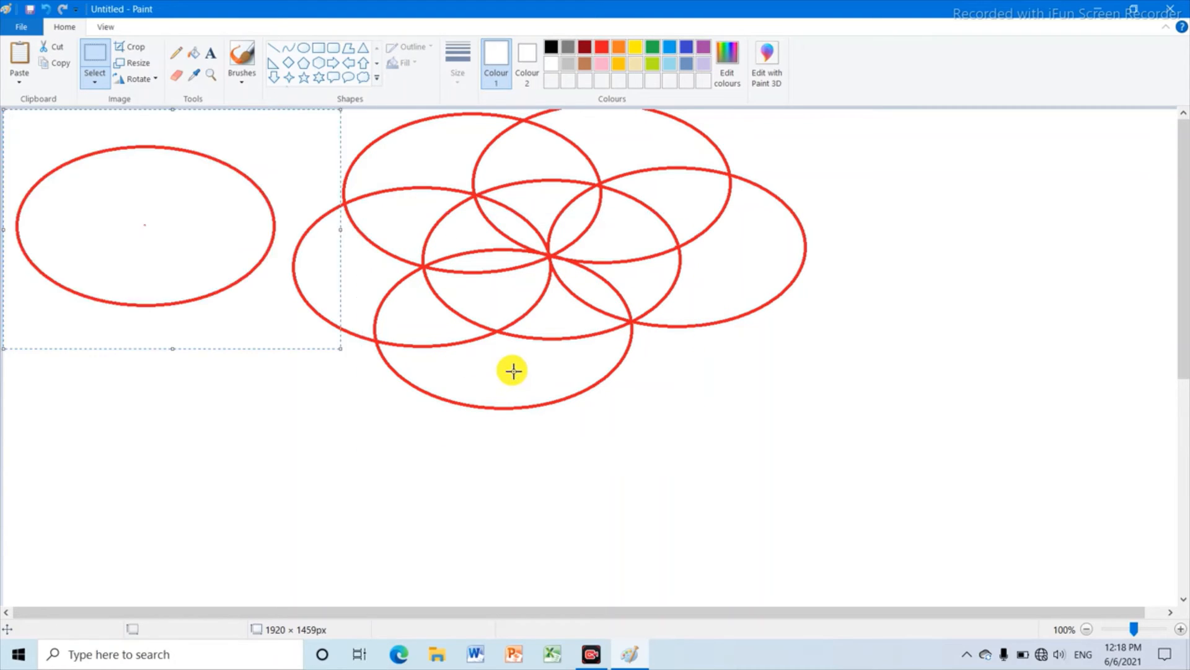
{"action": "left_click_drag", "start_coordinate": [143, 232], "coordinate": [628, 302]}
{"action": "mouse_move", "coordinate": [589, 320]}
{"action": "left_mouse_down"}
{"action": "mouse_move", "coordinate": [574, 314]}
{"action": "mouse_move", "coordinate": [624, 311]}
{"action": "mouse_move", "coordinate": [505, 306]}
{"action": "mouse_move", "coordinate": [618, 204]}
{"action": "mouse_move", "coordinate": [642, 205]}
{"action": "mouse_move", "coordinate": [521, 276]}
{"action": "mouse_move", "coordinate": [587, 334]}
{"action": "mouse_move", "coordinate": [635, 322]}
{"action": "mouse_move", "coordinate": [623, 326]}
{"action": "left_mouse_up"}
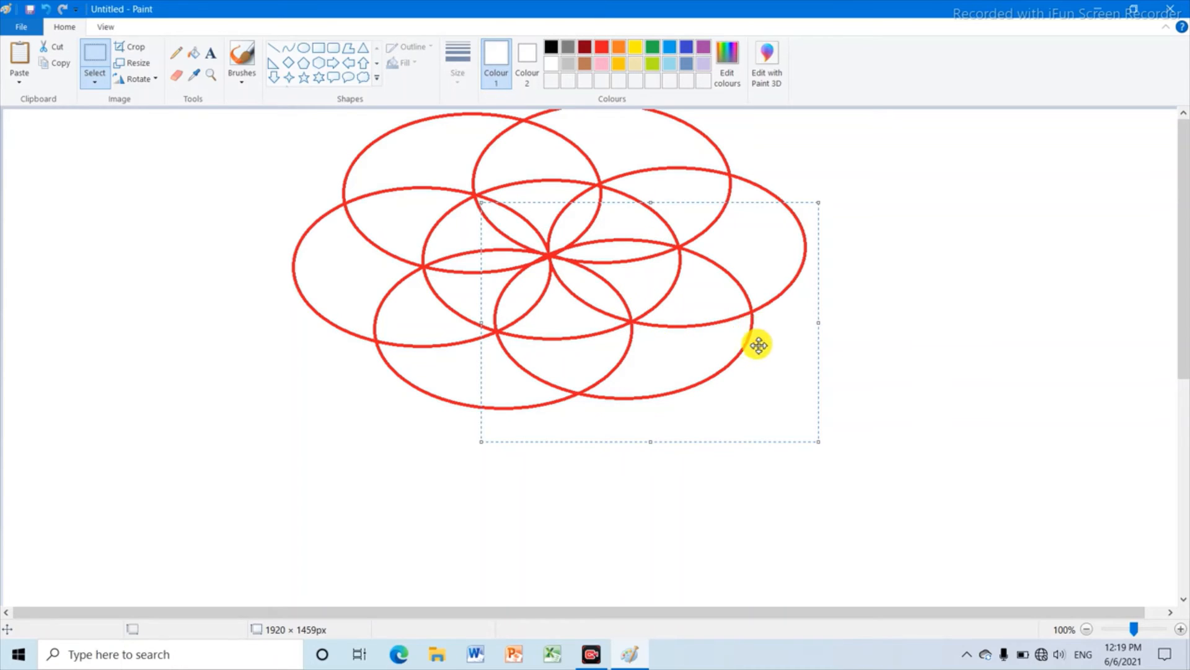
{"action": "left_click", "coordinate": [909, 205]}
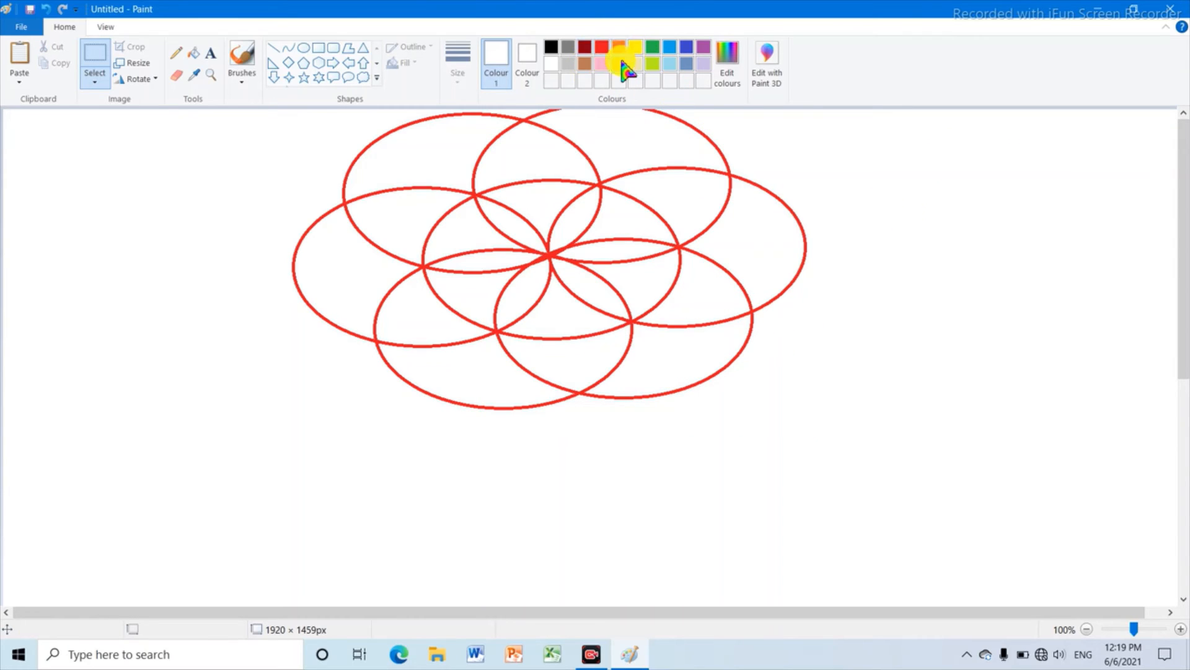
Fill the six narrow petals around the centre of the central ellipse with green
{"action": "left_click", "coordinate": [654, 47]}
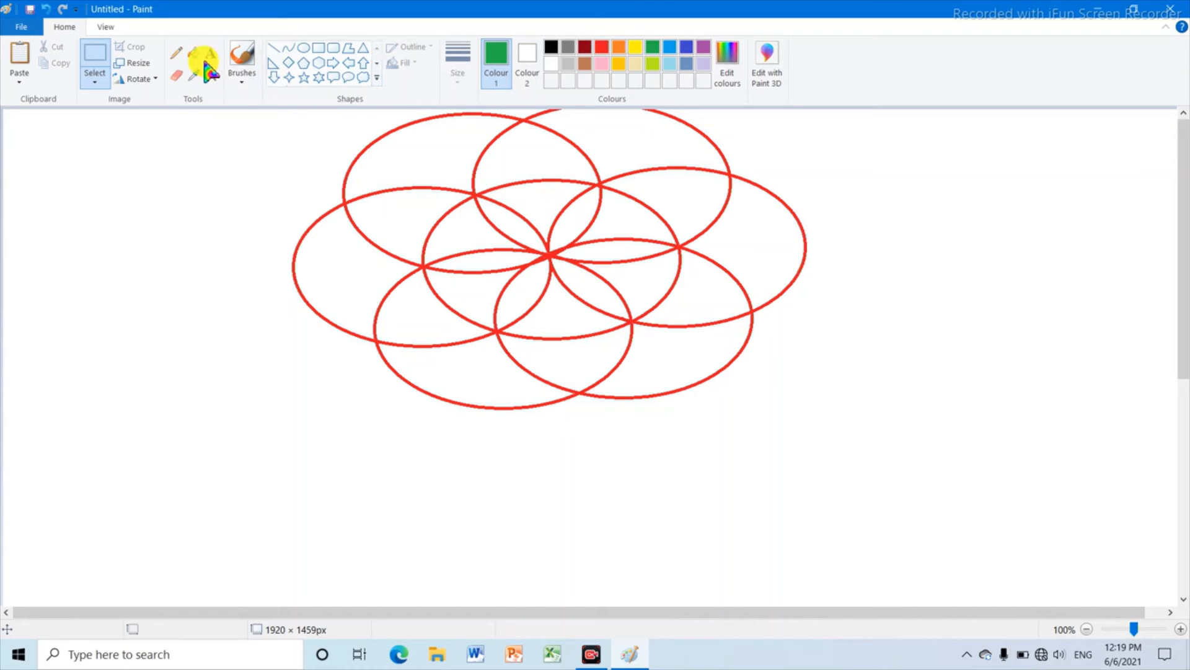
{"action": "left_click", "coordinate": [194, 55]}
{"action": "left_click", "coordinate": [578, 220]}
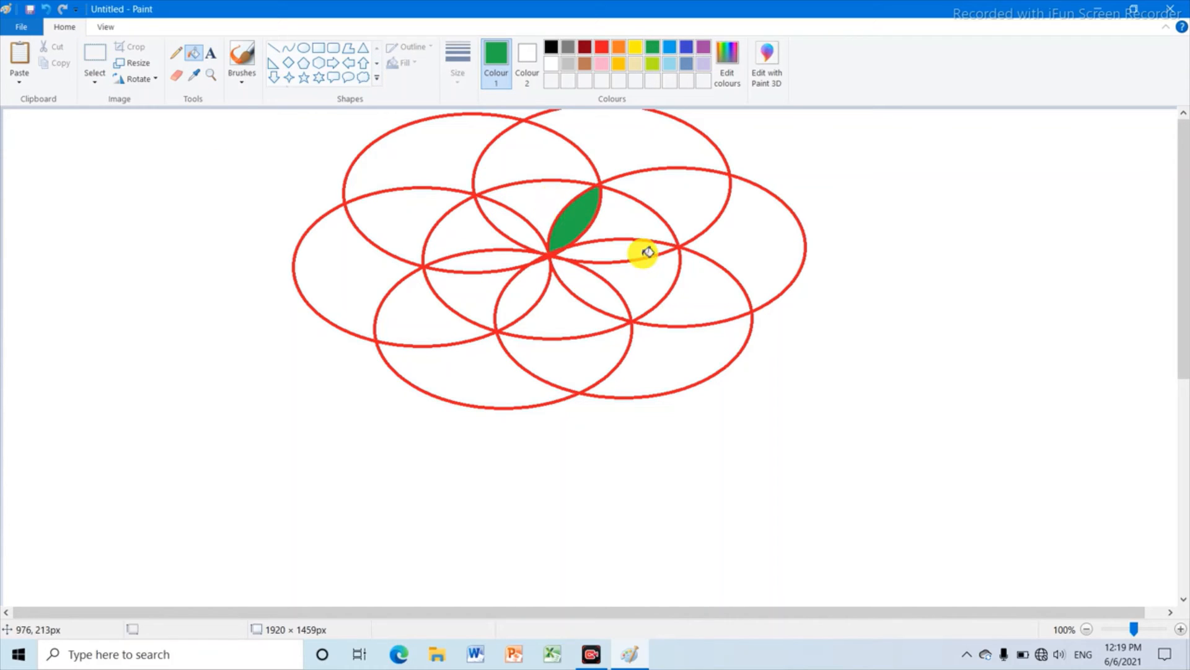
{"action": "left_click", "coordinate": [628, 248]}
{"action": "left_click", "coordinate": [589, 285]}
{"action": "left_click", "coordinate": [530, 282]}
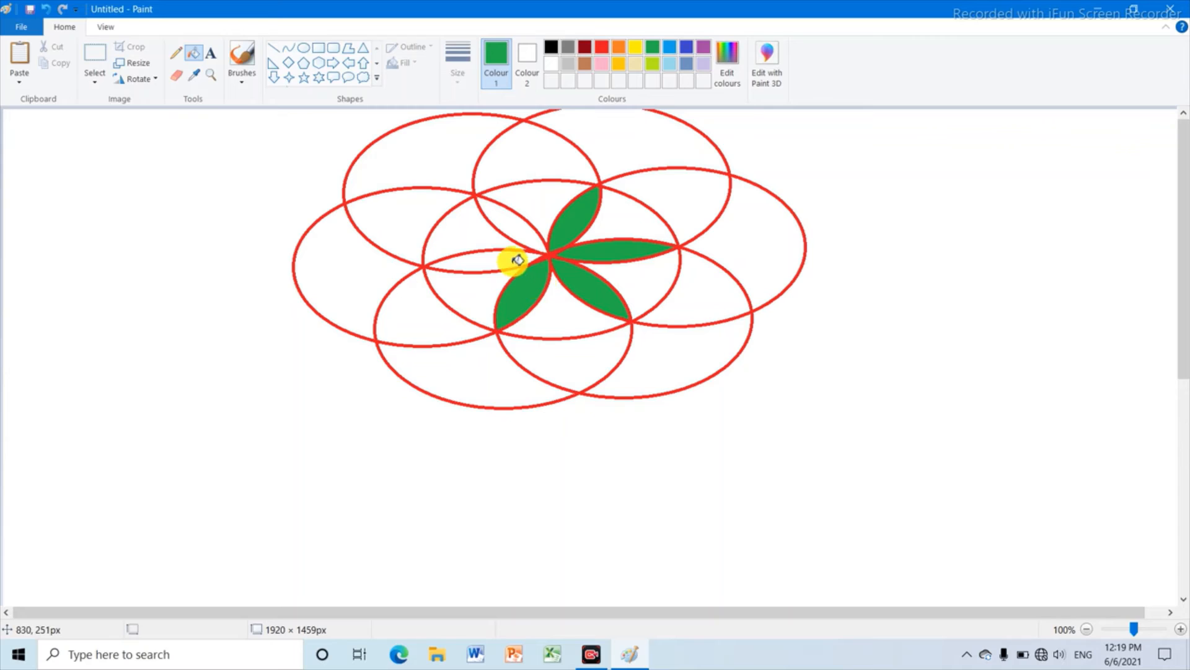
{"action": "left_click", "coordinate": [502, 256]}
{"action": "left_click", "coordinate": [512, 228]}
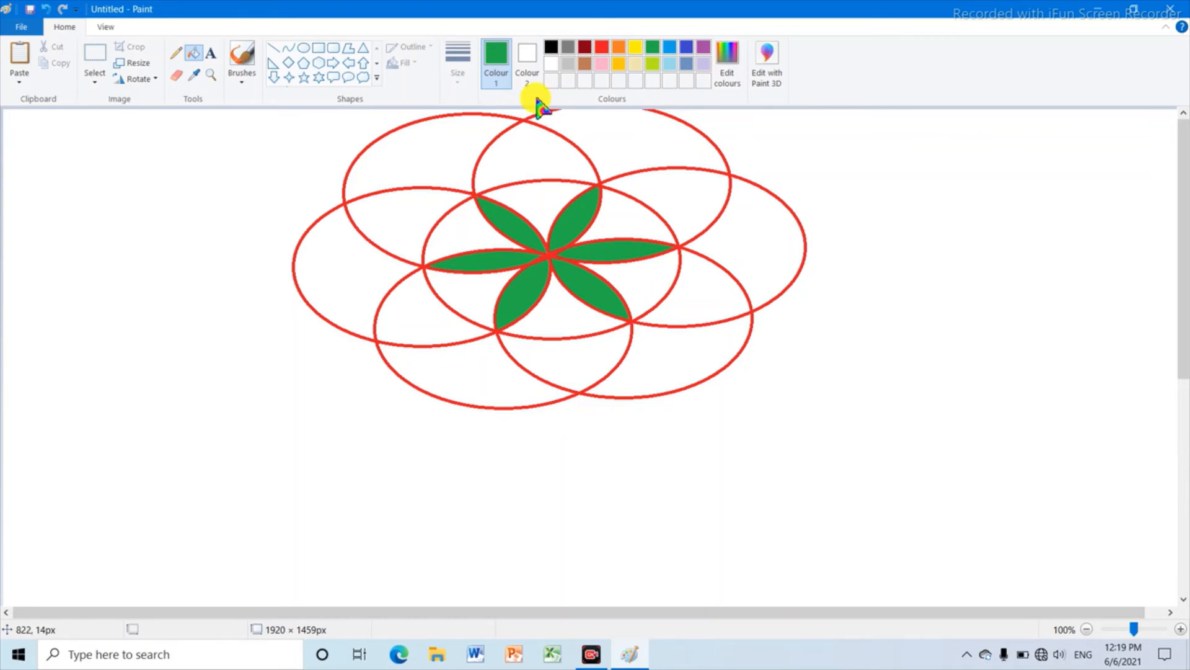
Fill the six gaps between the green petals and the overlap areas just outside the central ellipse with red
{"action": "left_click", "coordinate": [602, 47]}
{"action": "left_click", "coordinate": [632, 216]}
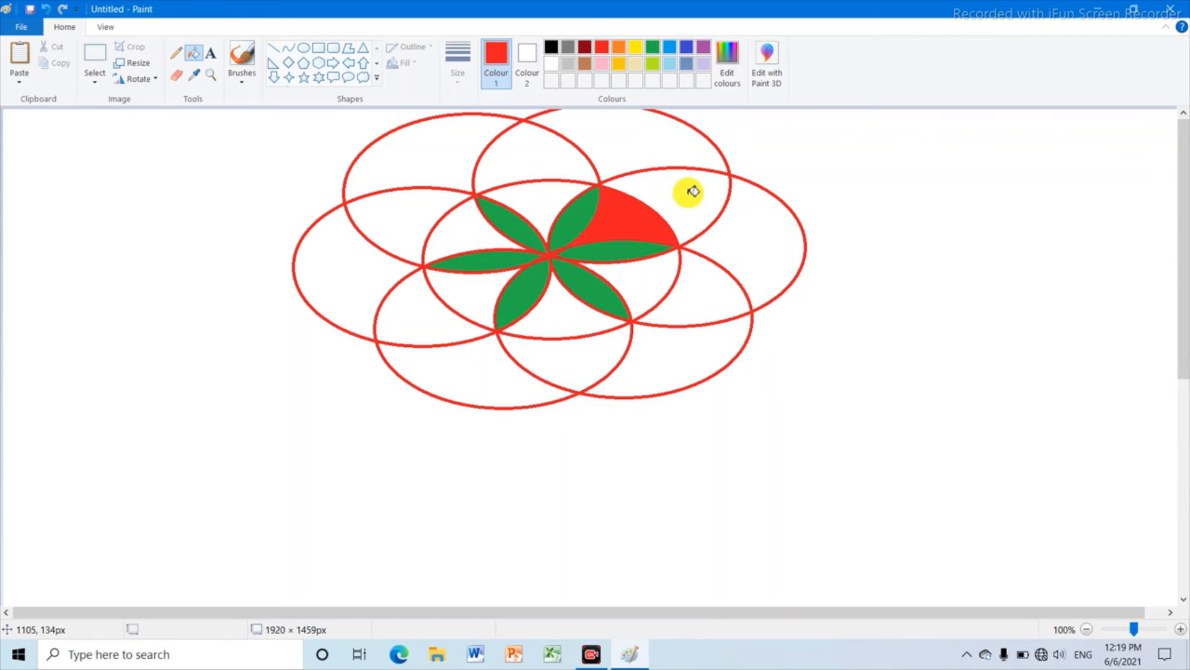
{"action": "left_click", "coordinate": [691, 292]}
{"action": "left_click", "coordinate": [559, 317]}
{"action": "left_click", "coordinate": [564, 359]}
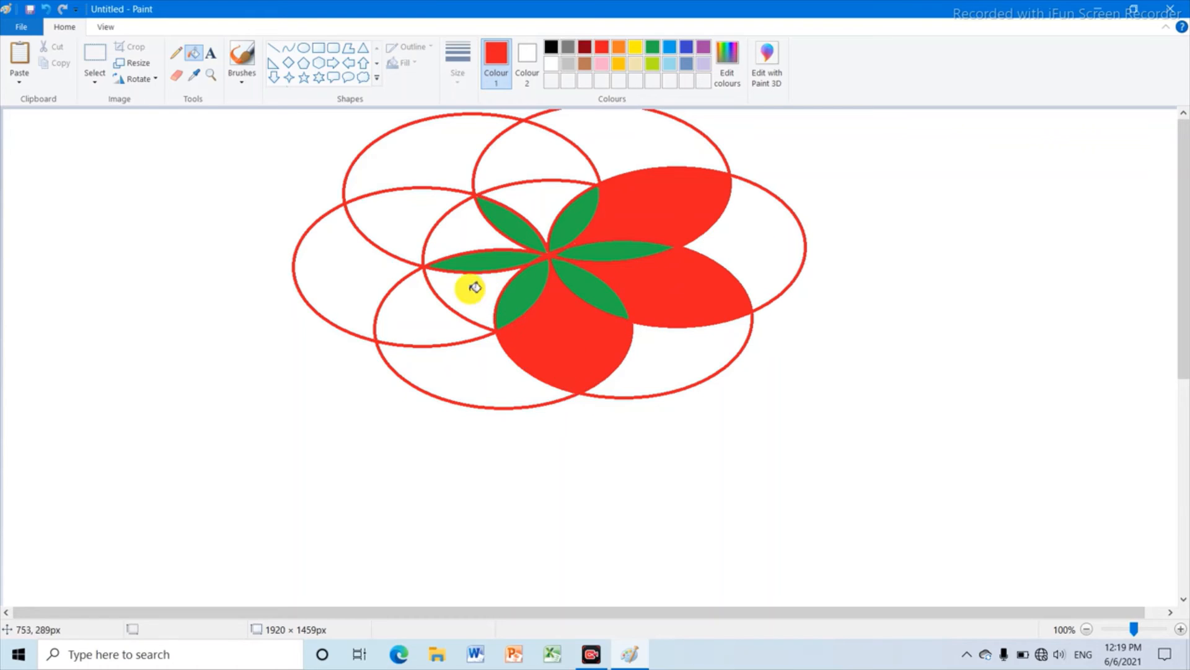
{"action": "left_click", "coordinate": [466, 288]}
{"action": "left_click", "coordinate": [422, 318]}
{"action": "left_click", "coordinate": [457, 239]}
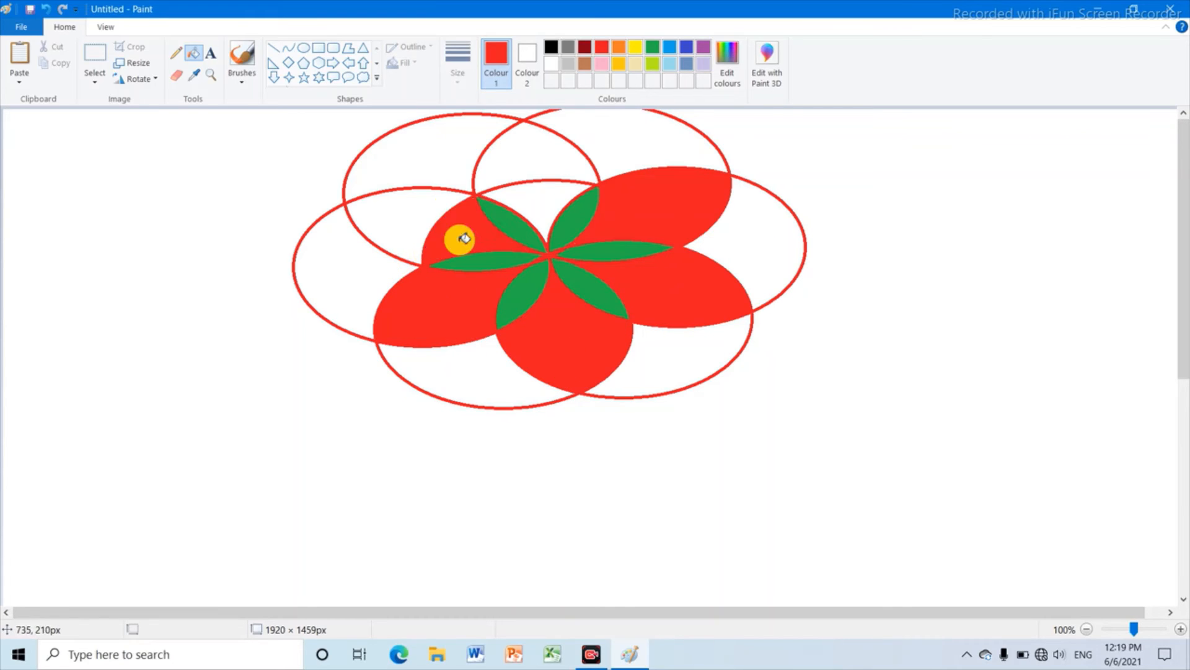
{"action": "left_click", "coordinate": [415, 217]}
{"action": "left_click", "coordinate": [546, 206]}
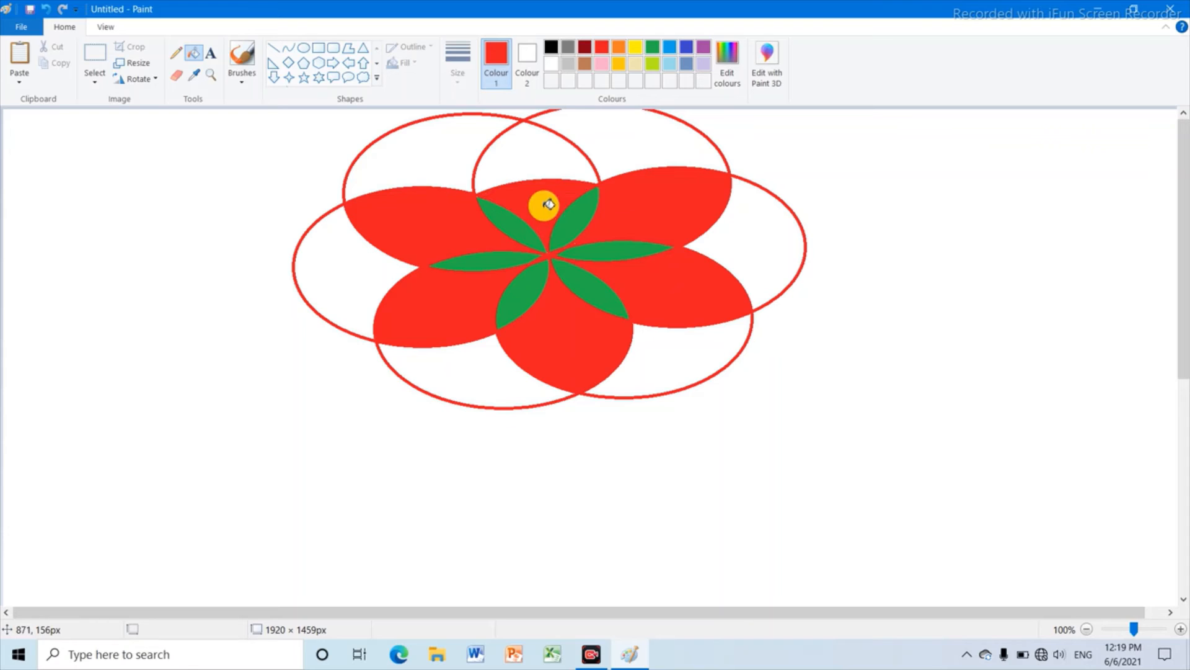
{"action": "left_click", "coordinate": [540, 147]}
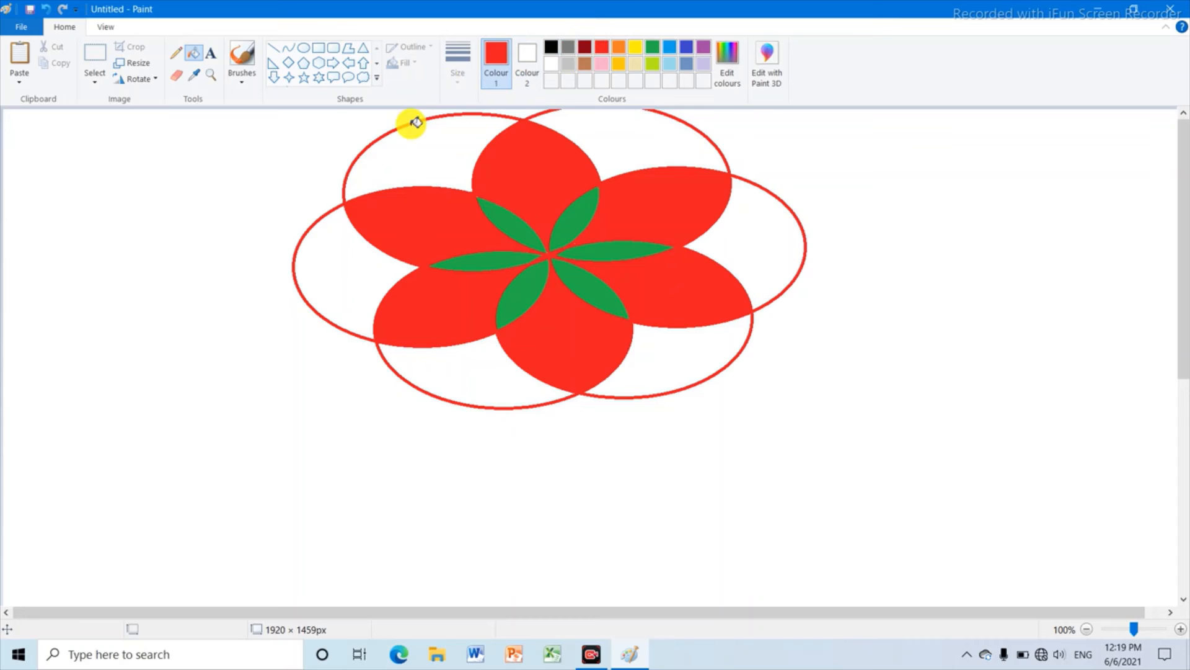
Fill the six remaining white outer areas of the flower with red
{"action": "left_click", "coordinate": [453, 152]}
{"action": "left_click", "coordinate": [647, 144]}
{"action": "left_click", "coordinate": [773, 236]}
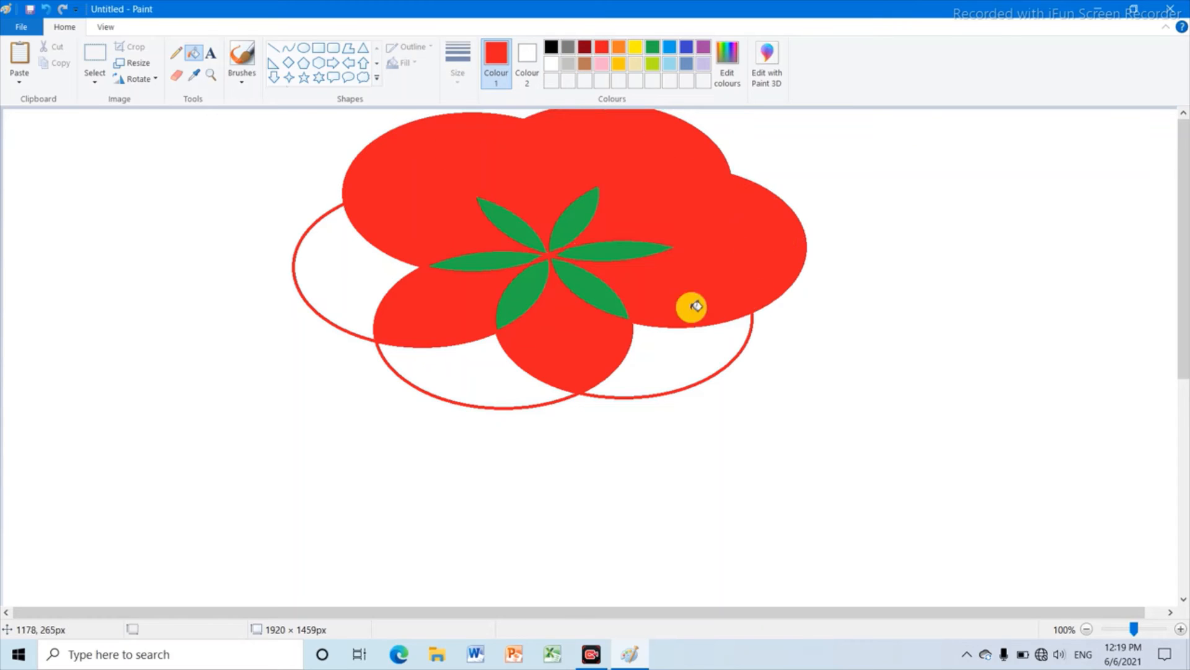
{"action": "left_click", "coordinate": [672, 355]}
{"action": "left_click", "coordinate": [504, 380]}
{"action": "left_click", "coordinate": [357, 267]}
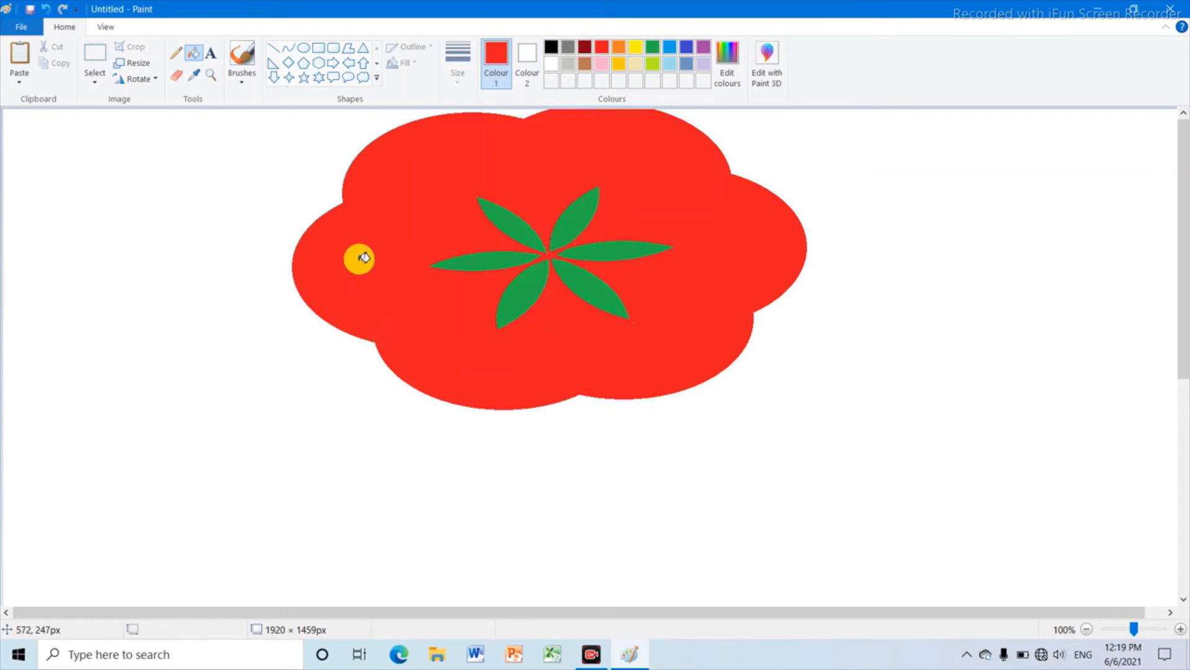
Set Colour 2 to black and Colour 1 to white, and fill the red area around the green petals with white
{"action": "left_click", "coordinate": [532, 52]}
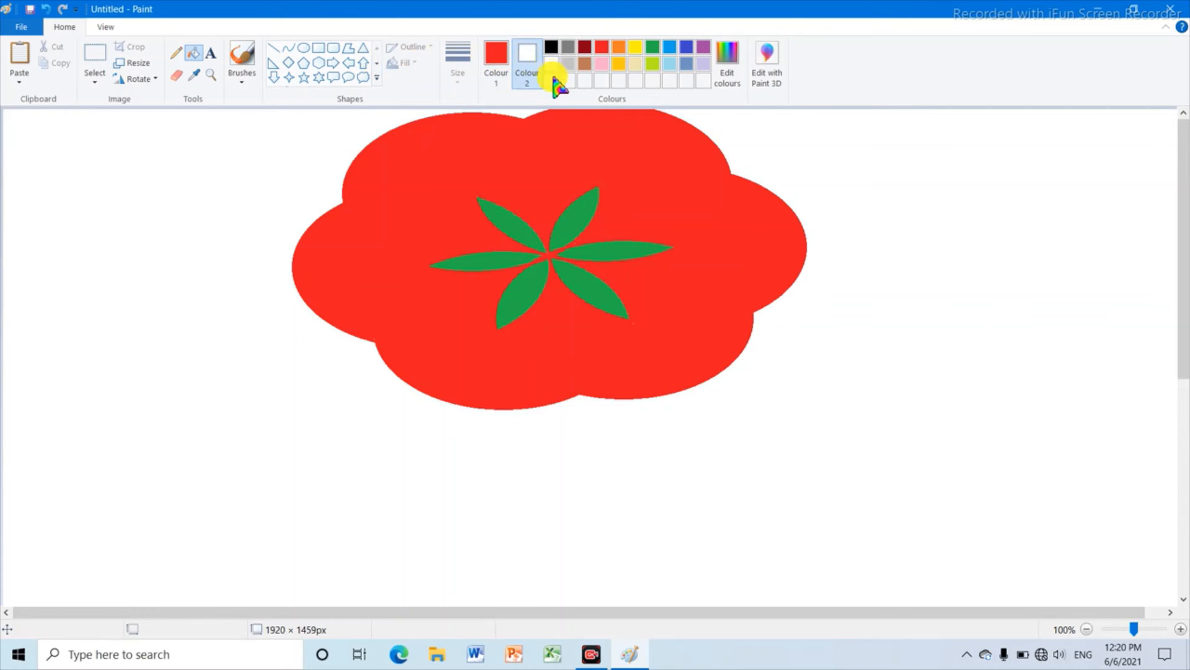
{"action": "left_click", "coordinate": [495, 56]}
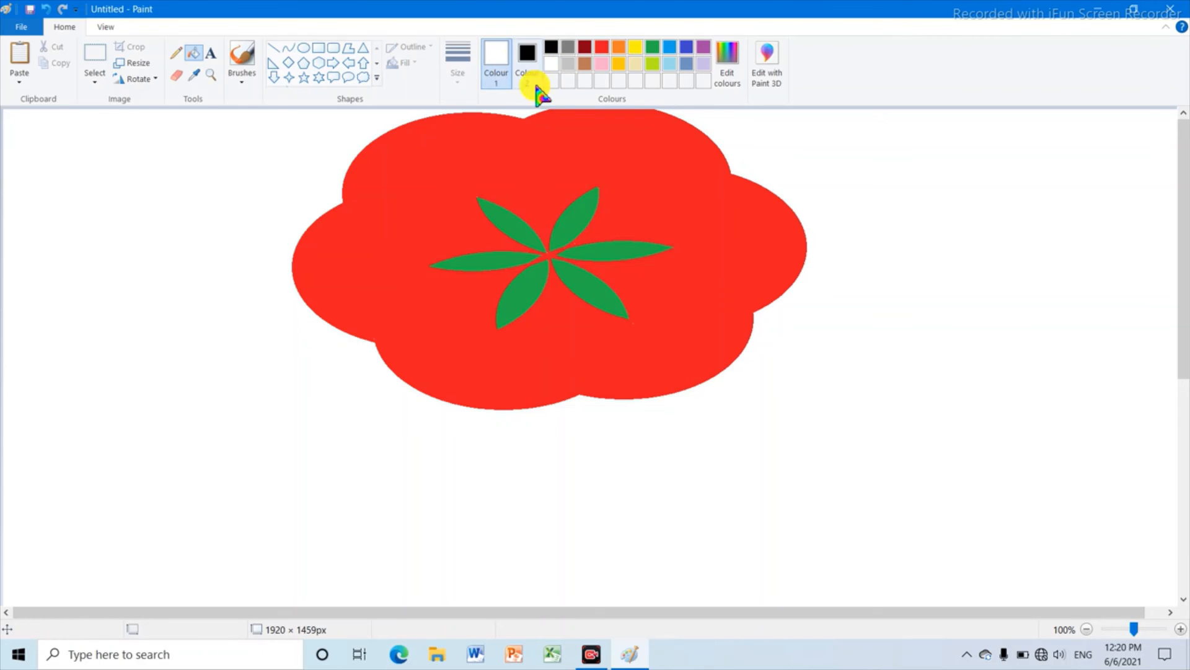
{"action": "left_click", "coordinate": [717, 176]}
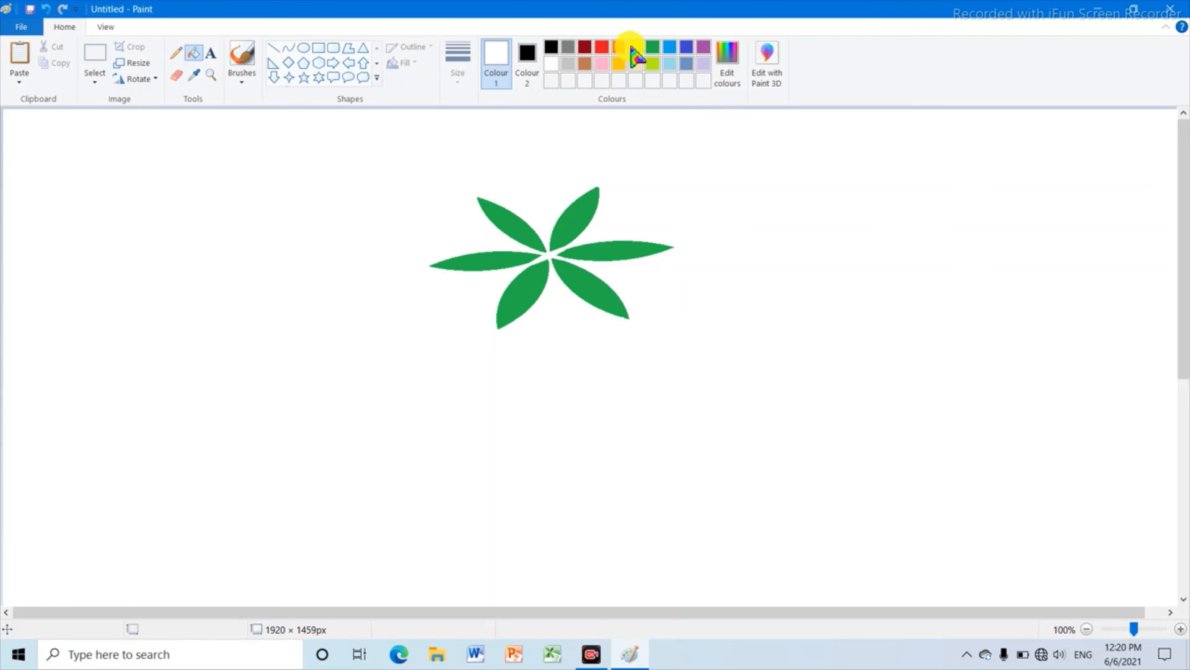
Fill the upper-right petal with red and the lower-left petal with yellow
{"action": "left_click", "coordinate": [601, 47]}
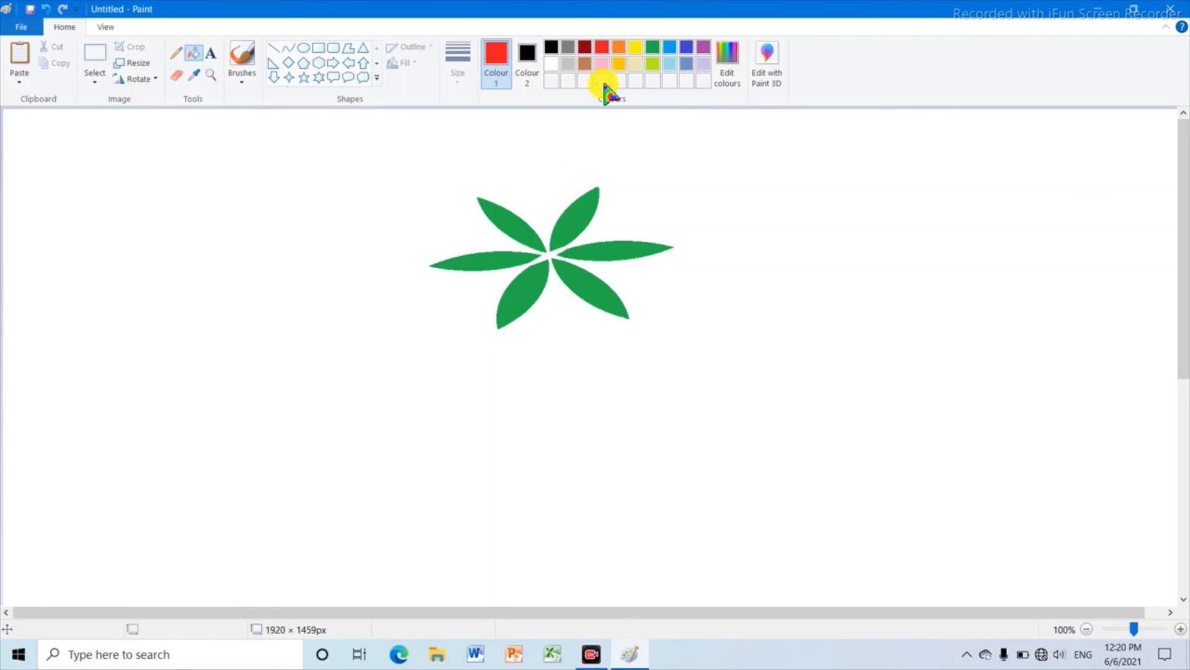
{"action": "left_click", "coordinate": [576, 218]}
{"action": "left_click", "coordinate": [636, 48]}
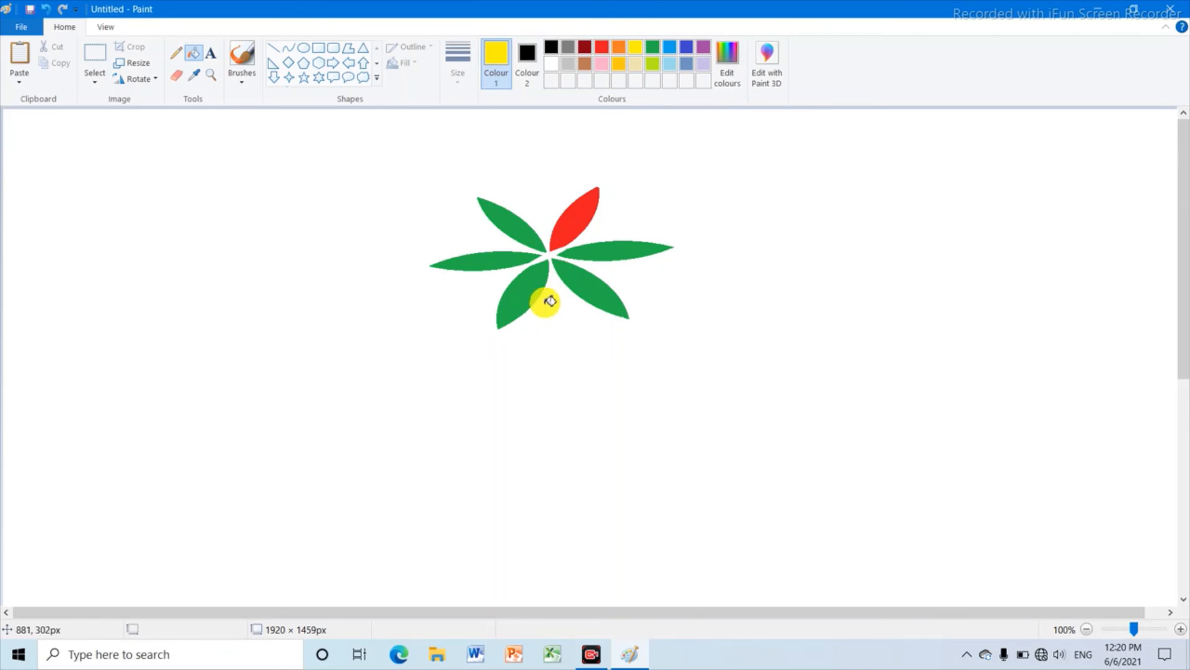
{"action": "left_click", "coordinate": [526, 285]}
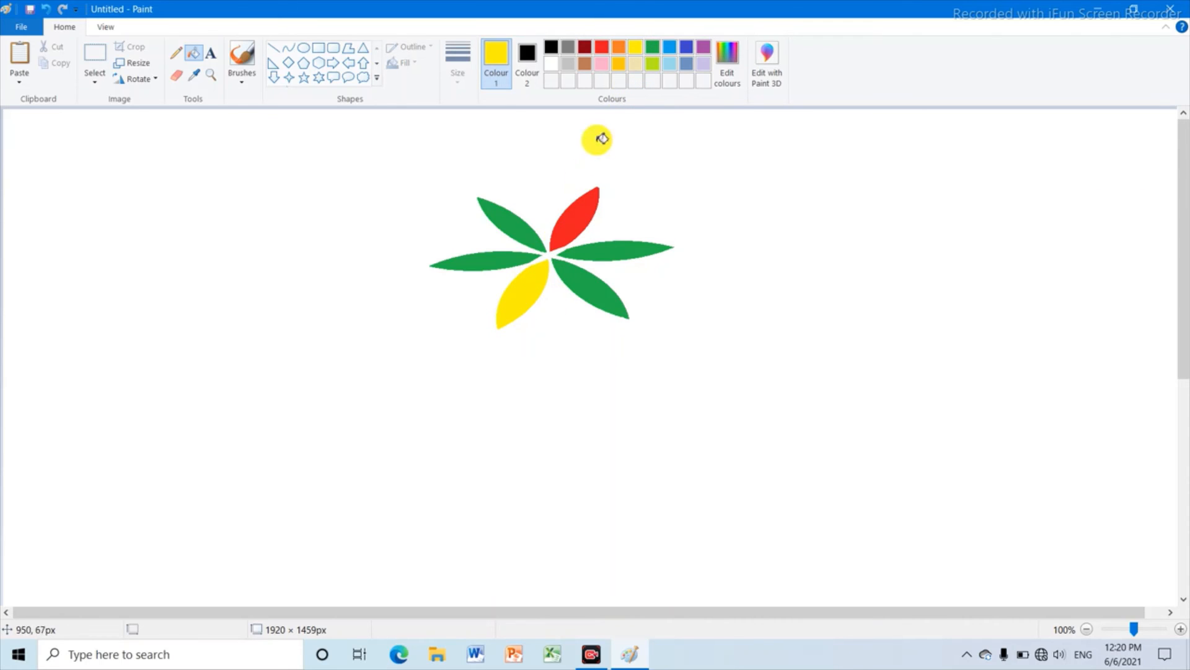
Fill the left petal with indigo, the right petal with purple and the lower-right petal with dark red
{"action": "left_click", "coordinate": [686, 47]}
{"action": "left_click", "coordinate": [504, 259]}
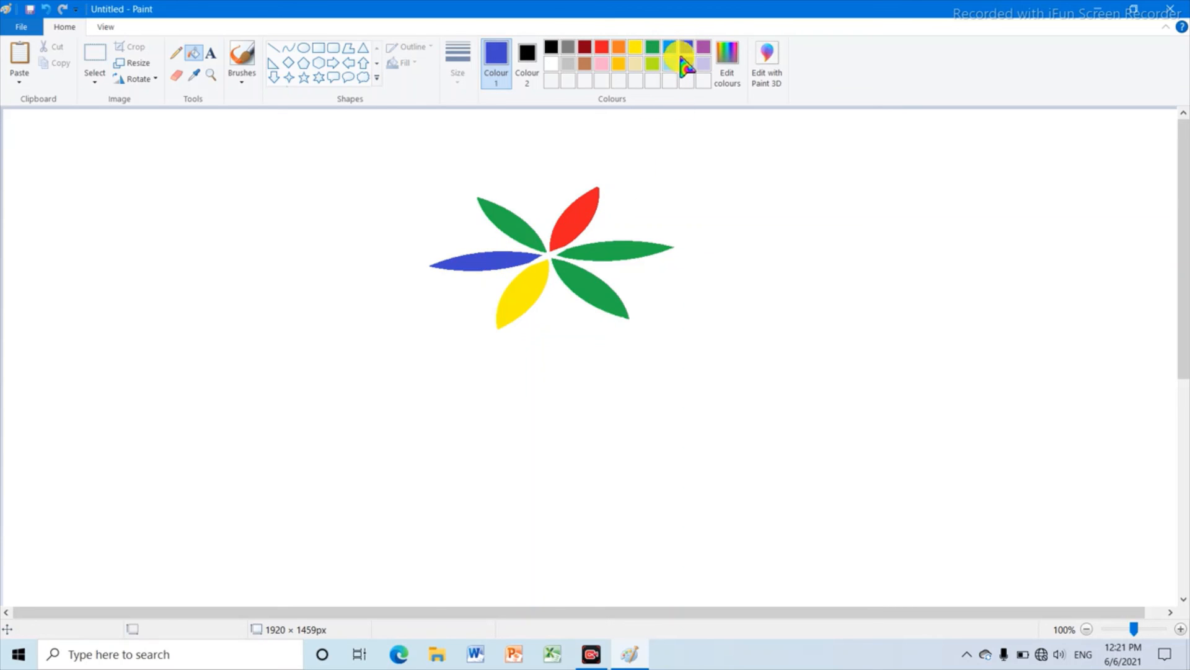
{"action": "left_click", "coordinate": [705, 48]}
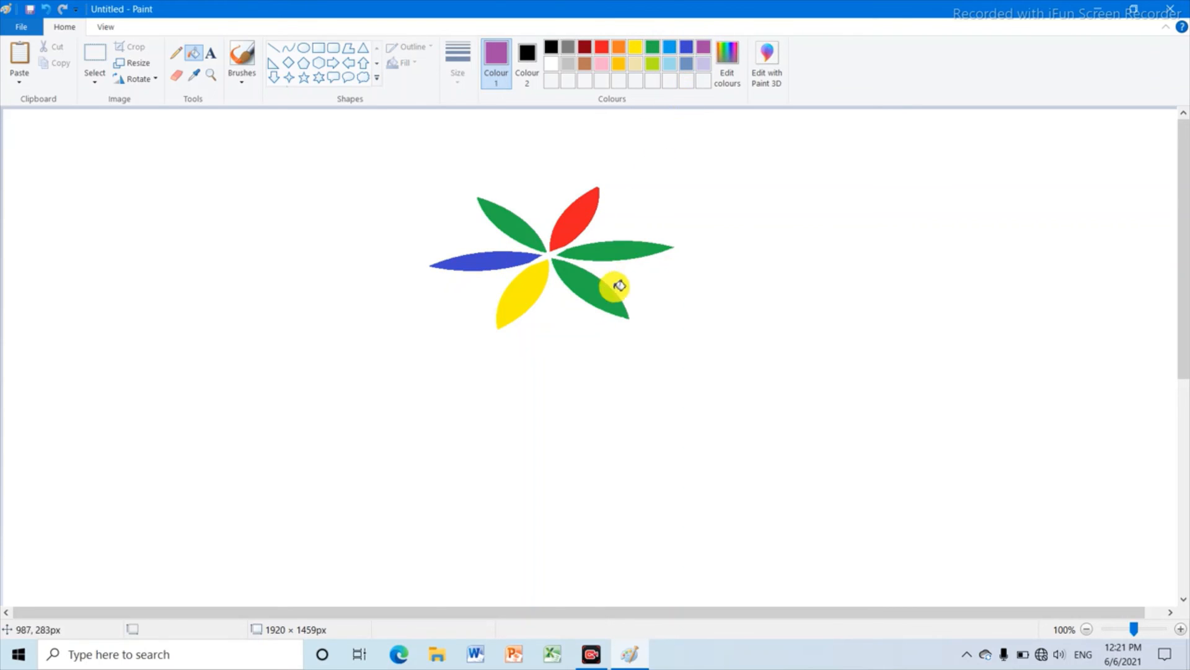
{"action": "left_click", "coordinate": [626, 248]}
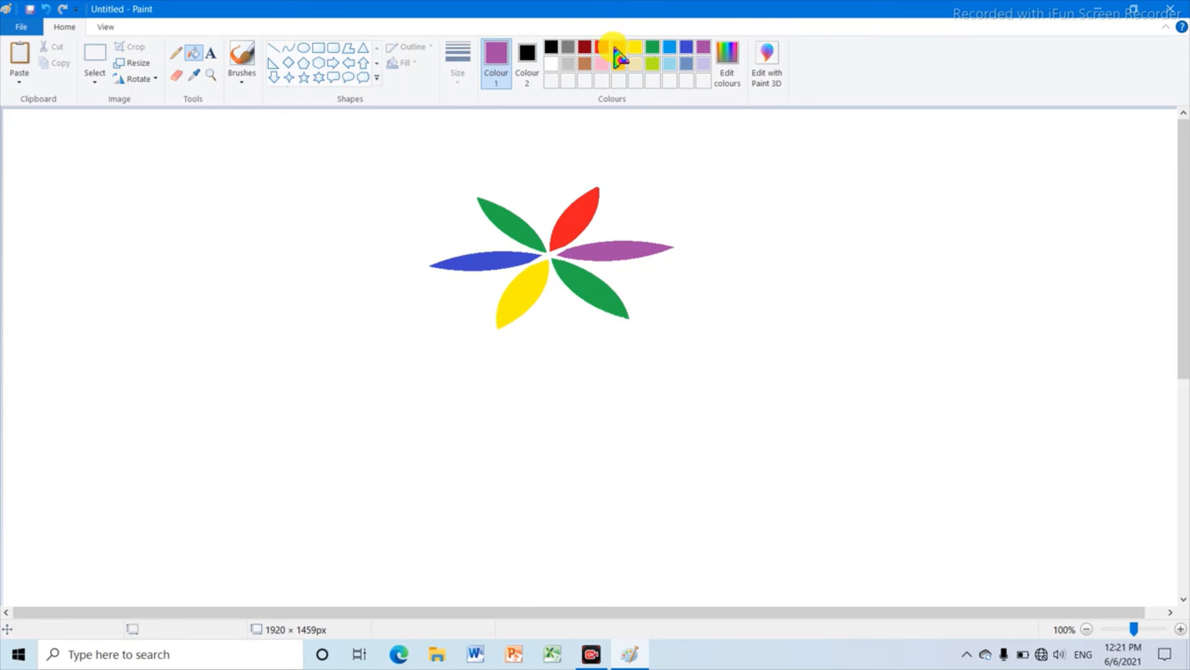
{"action": "left_click", "coordinate": [585, 49]}
{"action": "left_click", "coordinate": [605, 294]}
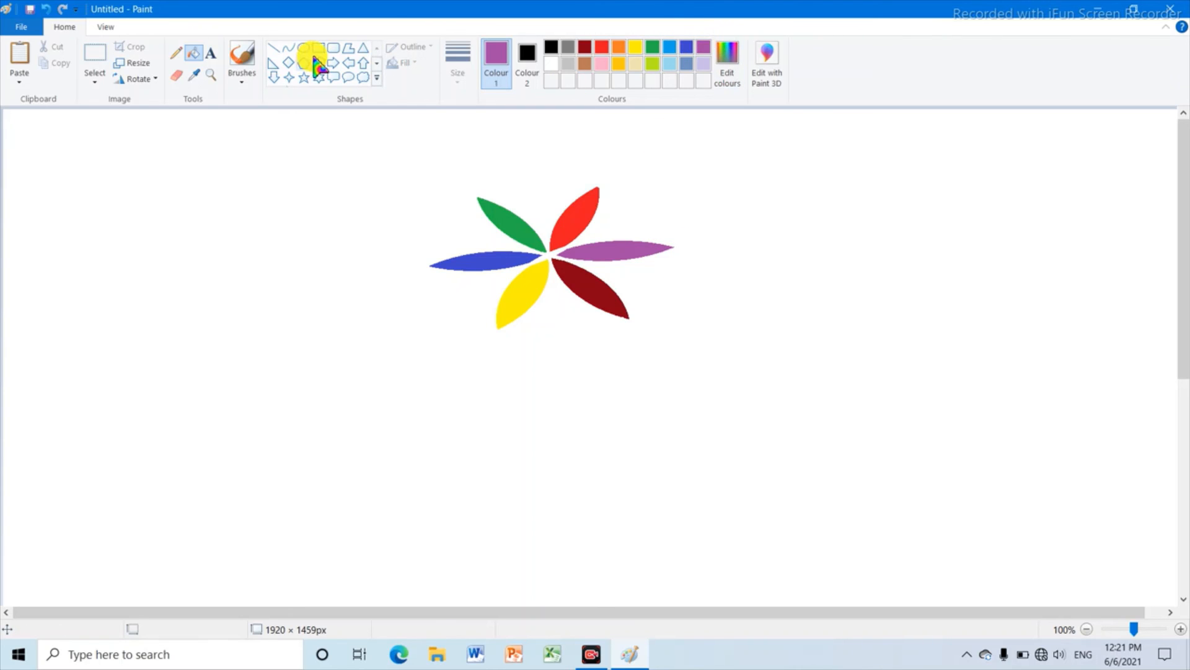
Draw a purple curved stem about 197 px tall below the flower and a circle about 20 × 20 px at its centre
{"action": "left_click", "coordinate": [289, 48]}
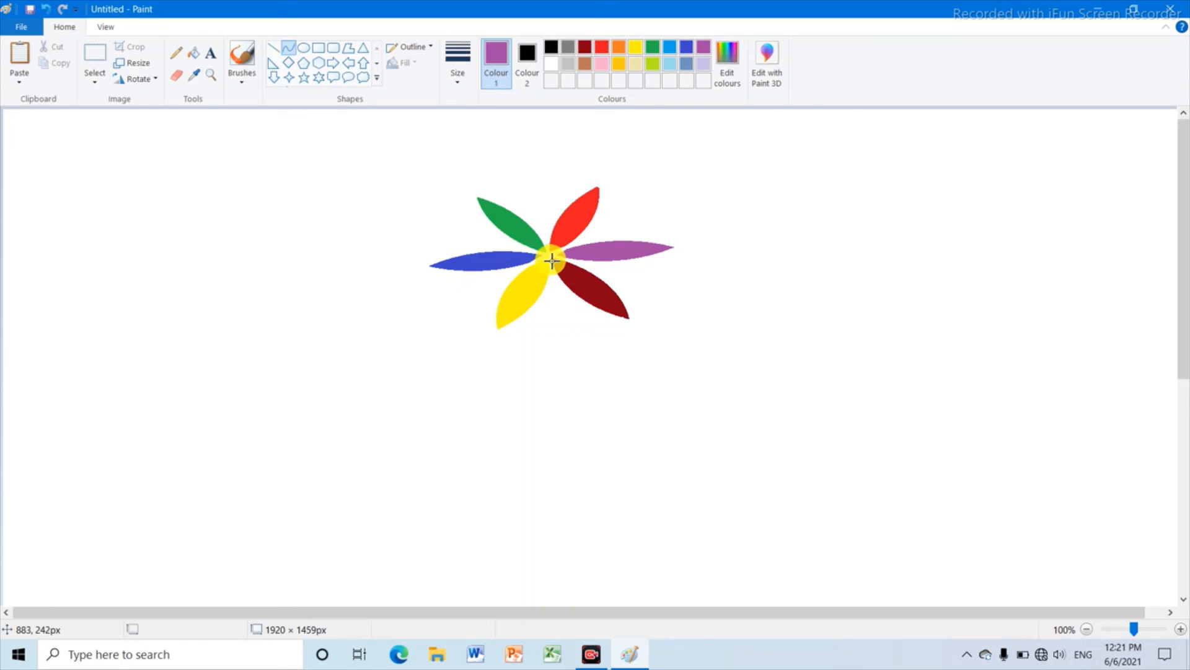
{"action": "left_click_drag", "start_coordinate": [557, 310], "coordinate": [545, 382]}
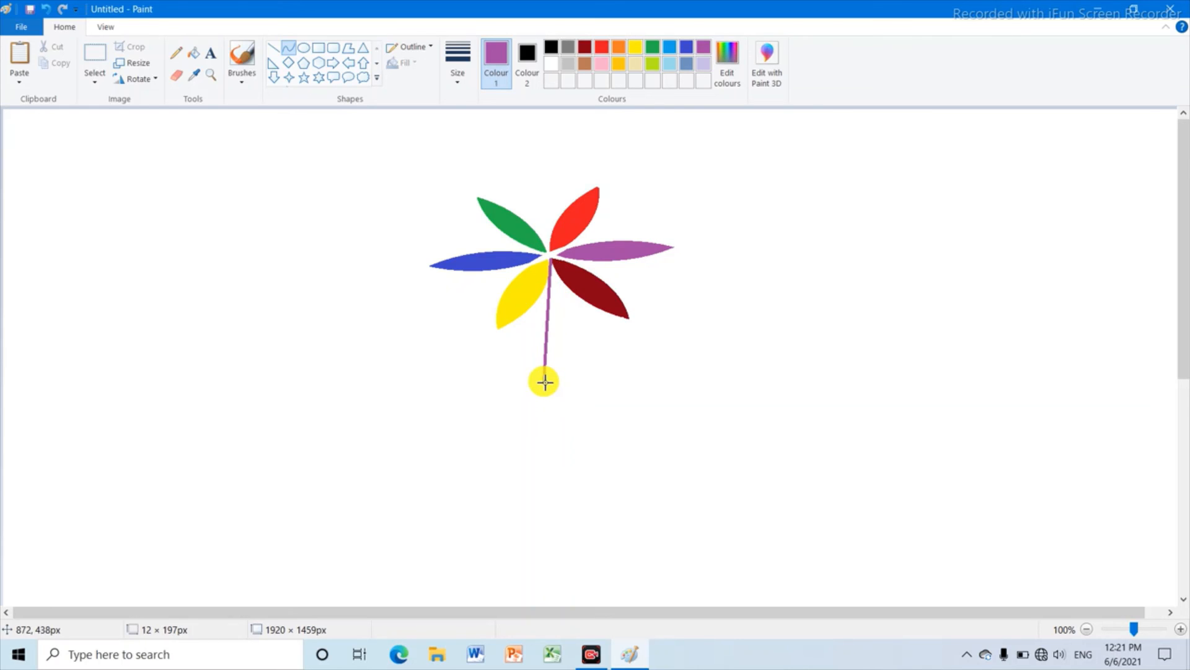
{"action": "left_click_drag", "start_coordinate": [549, 314], "coordinate": [565, 313]}
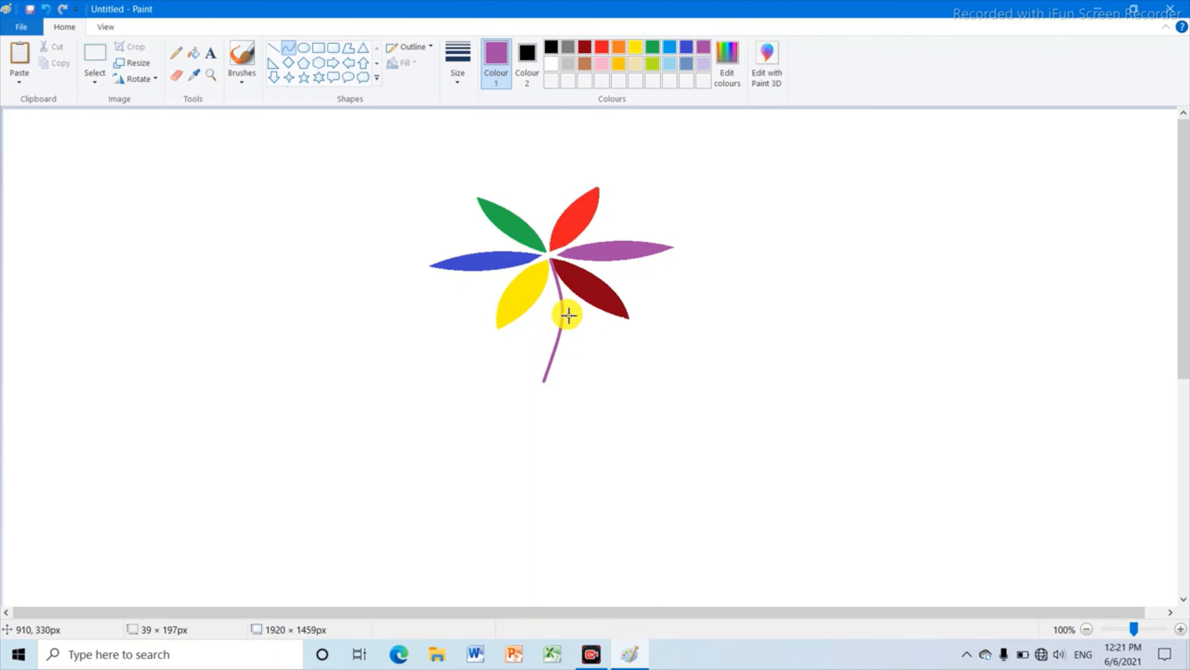
{"action": "left_click_drag", "start_coordinate": [546, 374], "coordinate": [514, 382]}
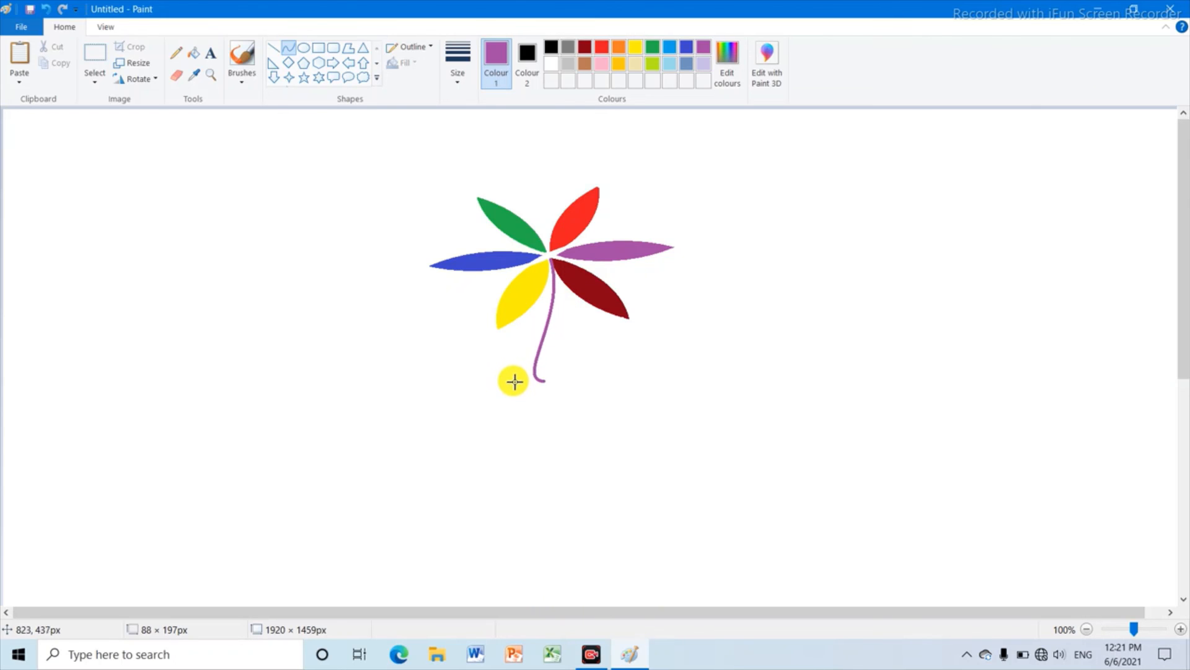
{"action": "left_click", "coordinate": [609, 338]}
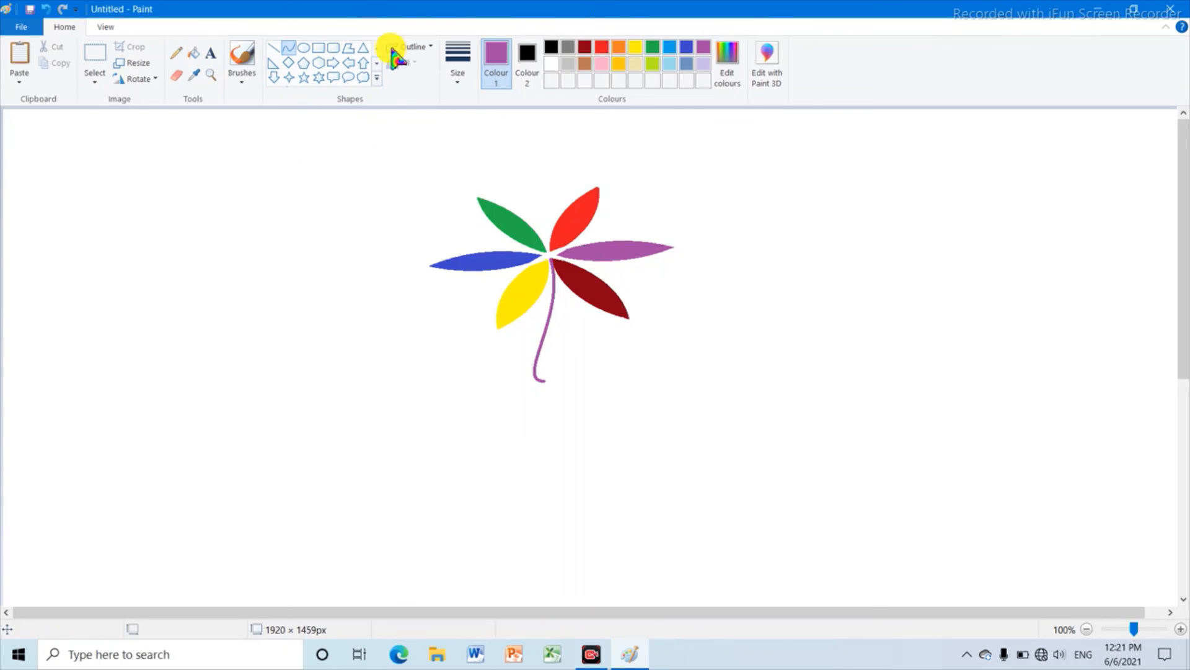
{"action": "left_click", "coordinate": [303, 48]}
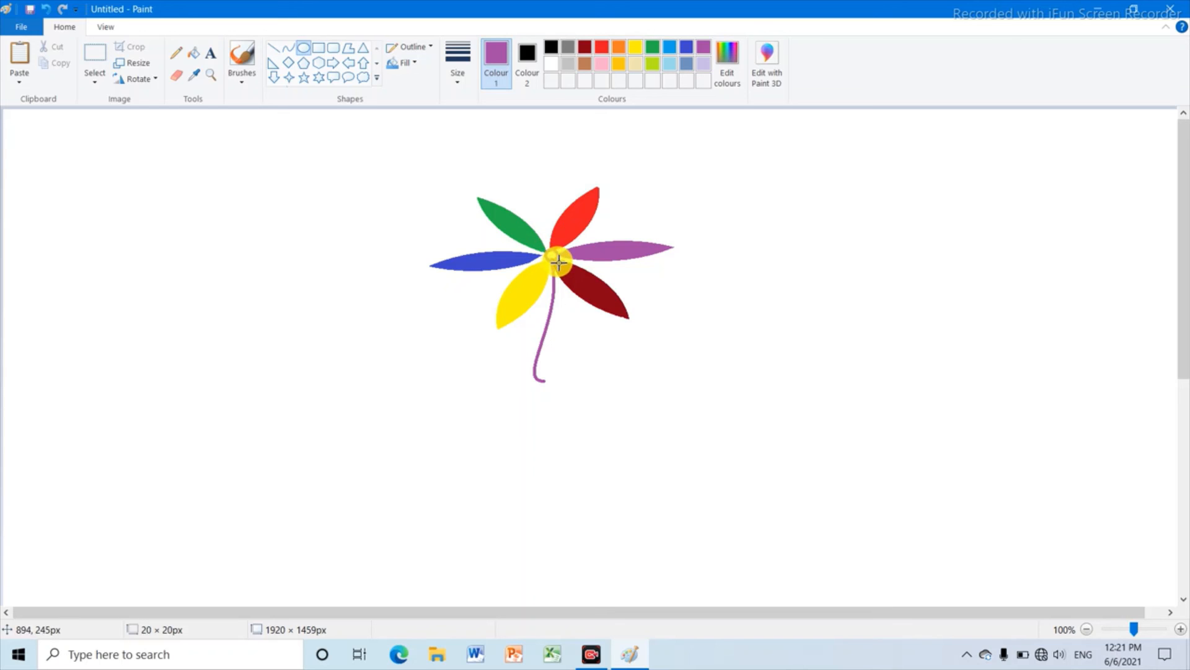
{"action": "left_click", "coordinate": [693, 173]}
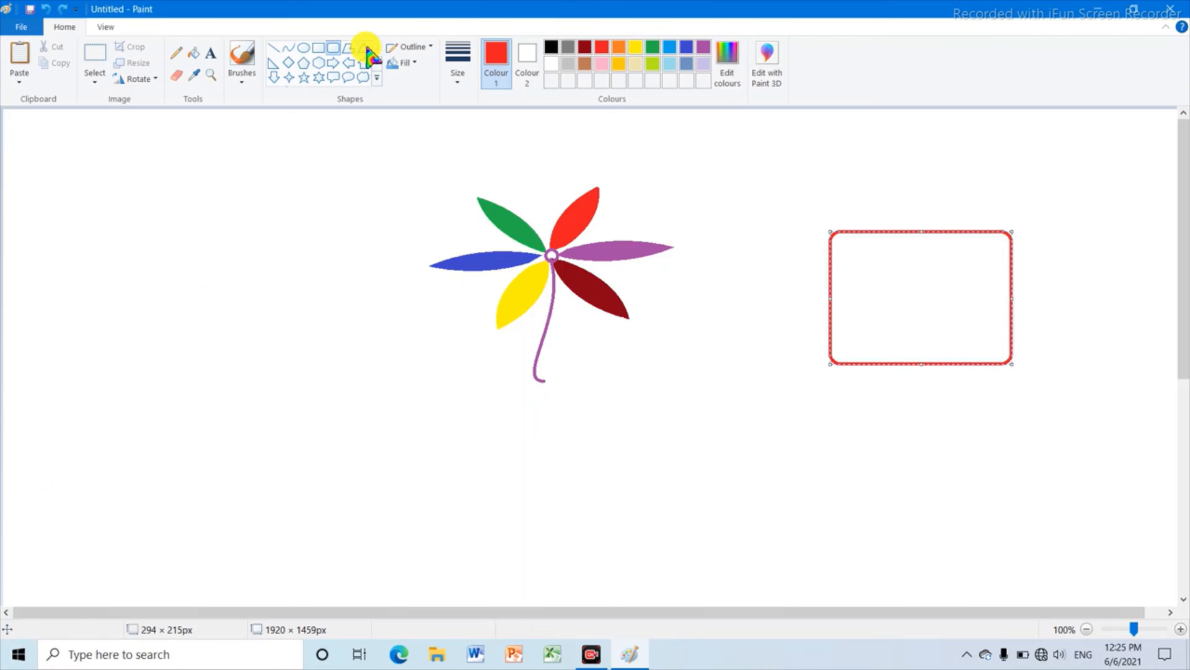
Draw a red triangle about 79 × 91 px inside the red rounded rectangle
{"action": "left_click", "coordinate": [365, 48]}
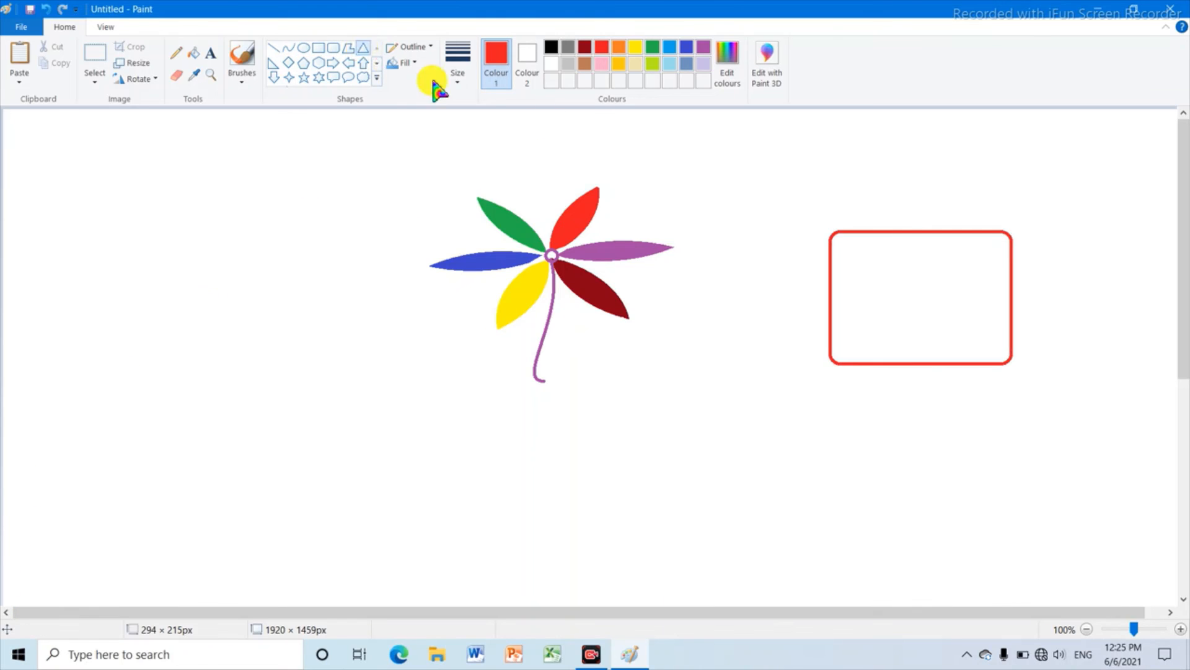
{"action": "left_click_drag", "start_coordinate": [907, 269], "coordinate": [955, 323]}
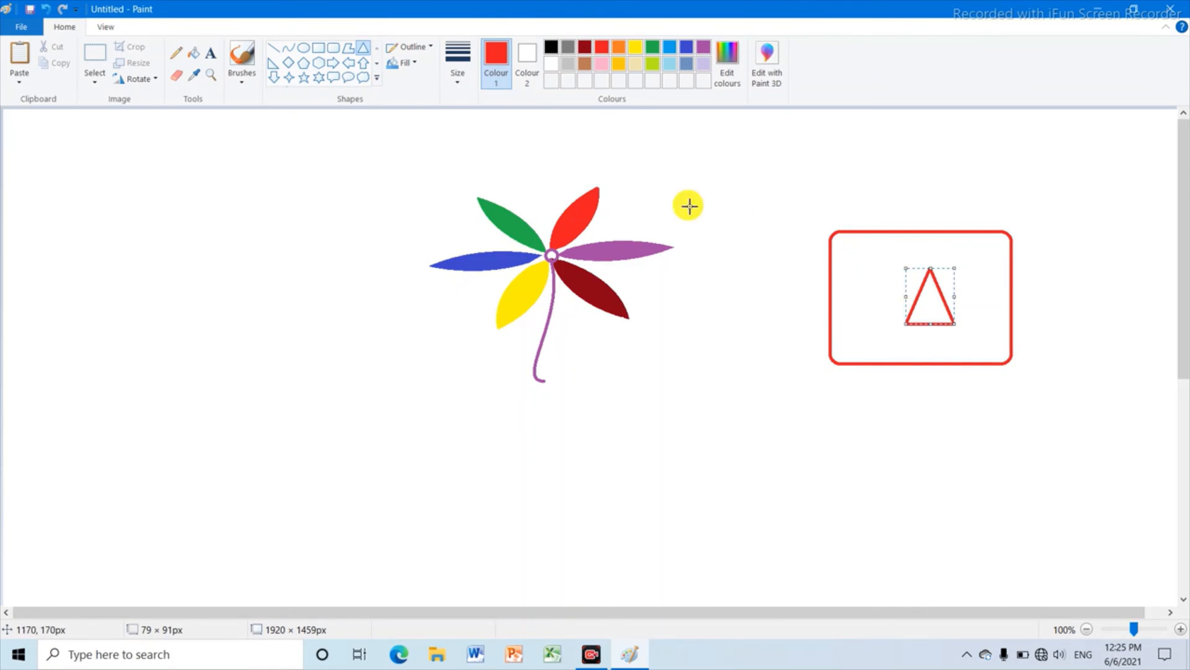
Try flipping the triangle vertically, rotating it 180°, and turning it 90° left and back upright
{"action": "left_click", "coordinate": [147, 79]}
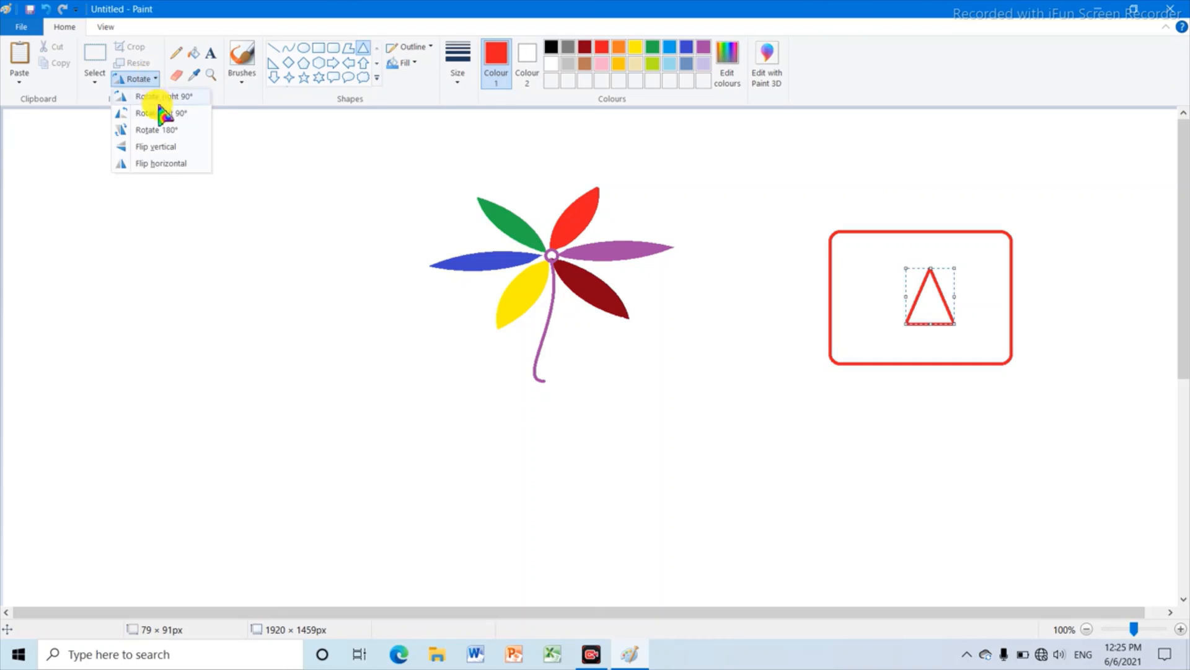
{"action": "left_click", "coordinate": [163, 147]}
{"action": "left_click", "coordinate": [155, 79]}
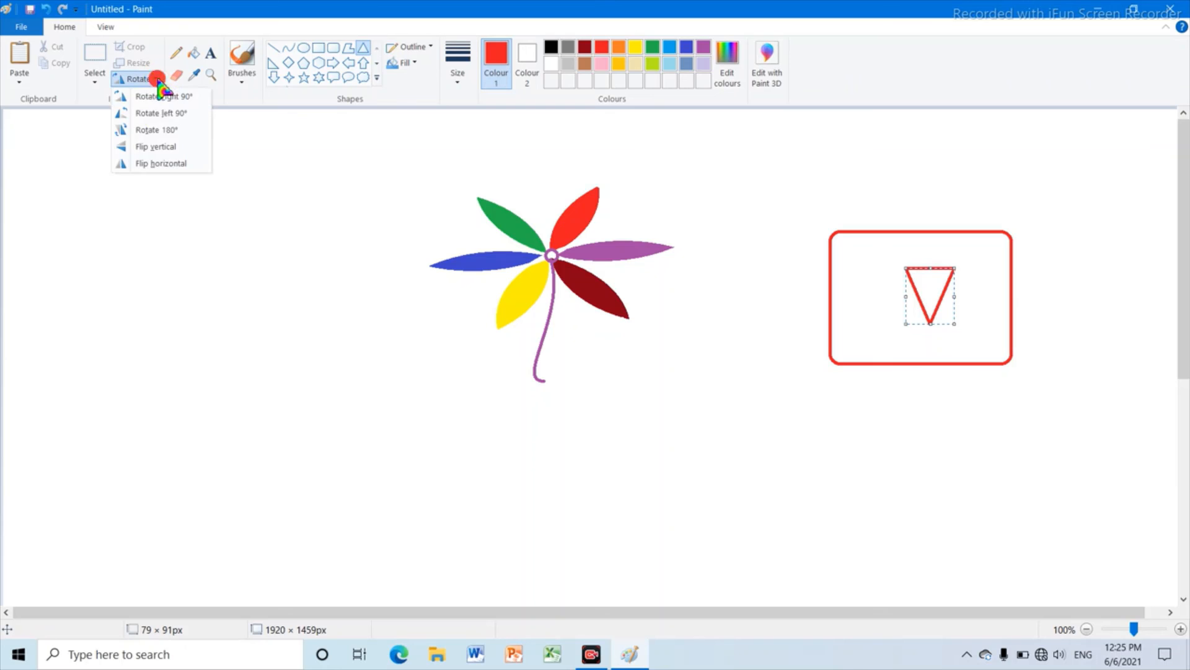
{"action": "left_click", "coordinate": [162, 133]}
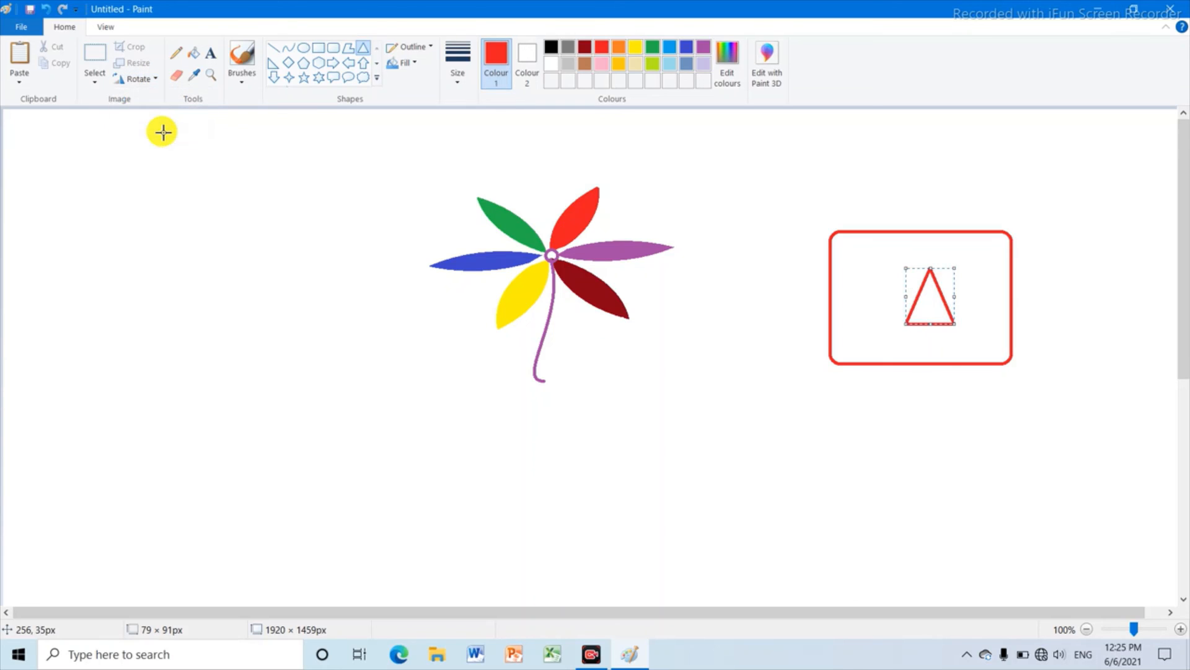
{"action": "left_click", "coordinate": [161, 87]}
{"action": "left_click", "coordinate": [167, 112]}
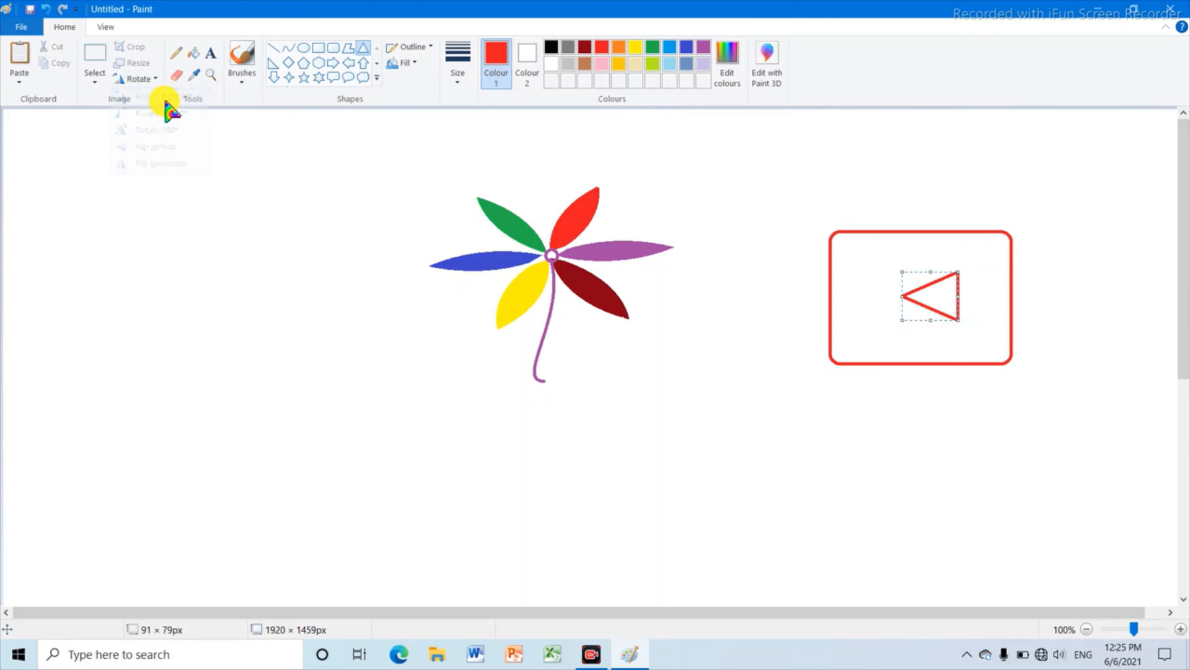
{"action": "left_click", "coordinate": [160, 81]}
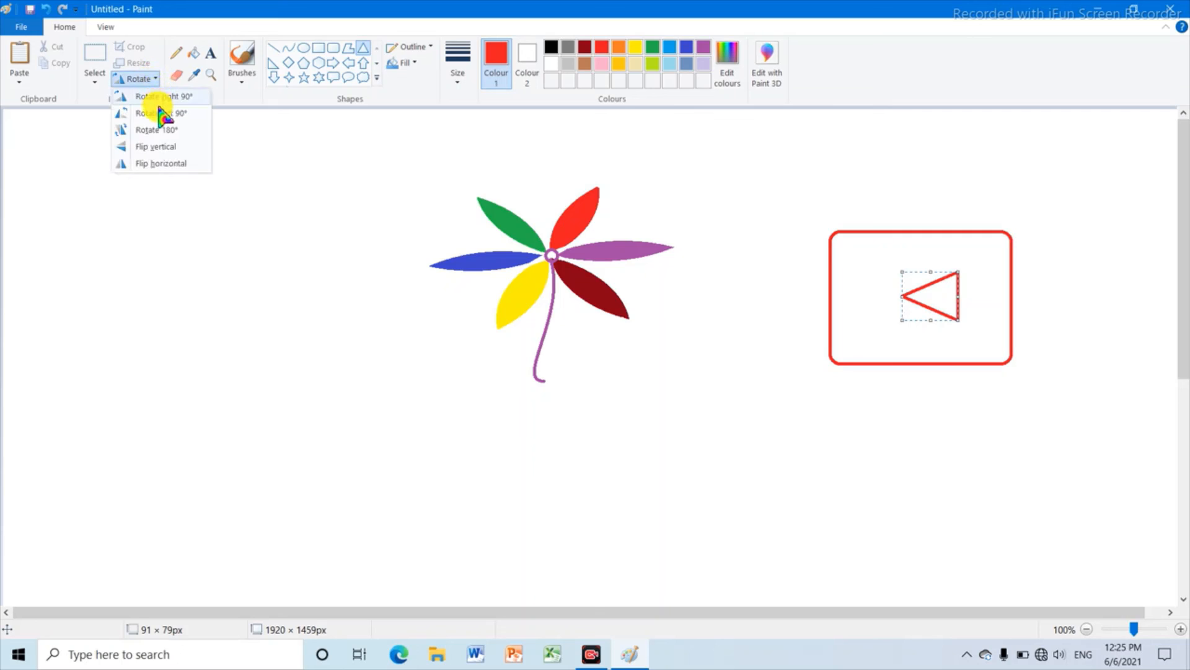
{"action": "left_click", "coordinate": [155, 112]}
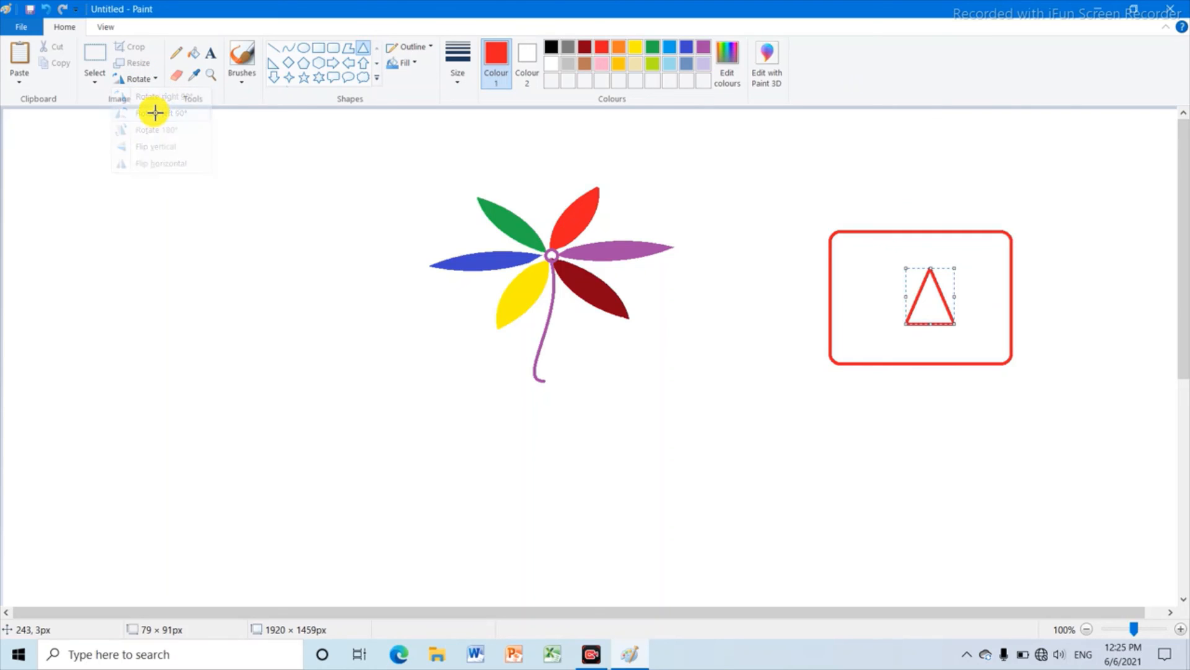
Rotate the triangle 90° right and fill the area between it and the rounded rectangle with red
{"action": "left_click", "coordinate": [155, 79]}
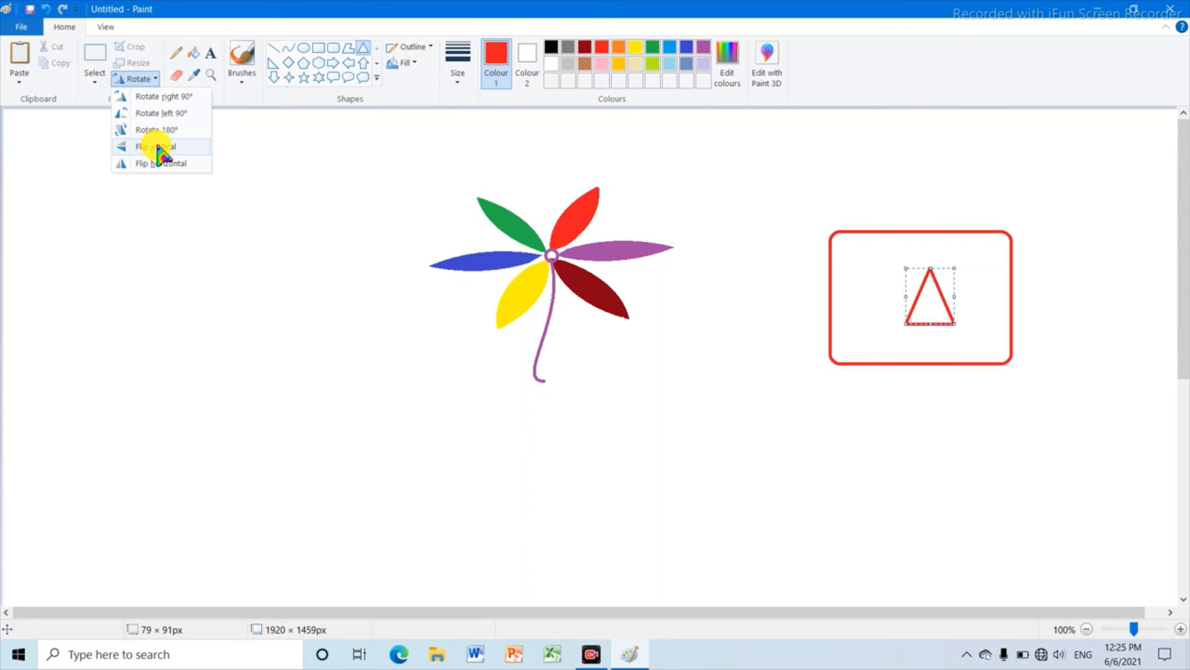
{"action": "left_click", "coordinate": [161, 117]}
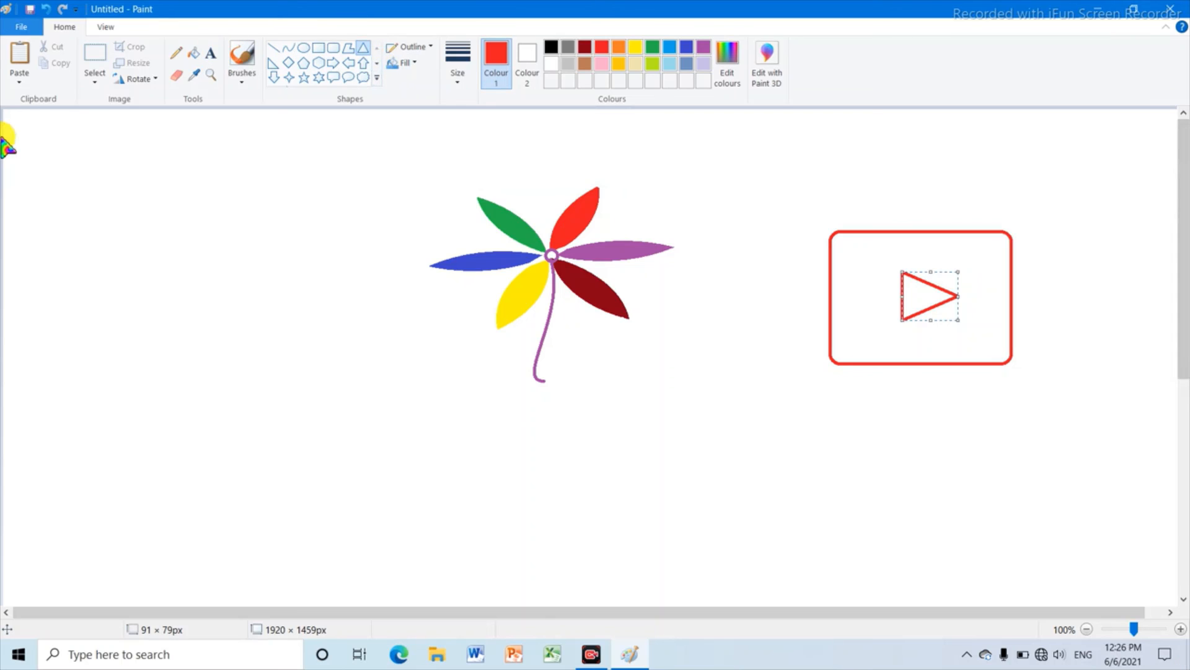
{"action": "left_click", "coordinate": [194, 54]}
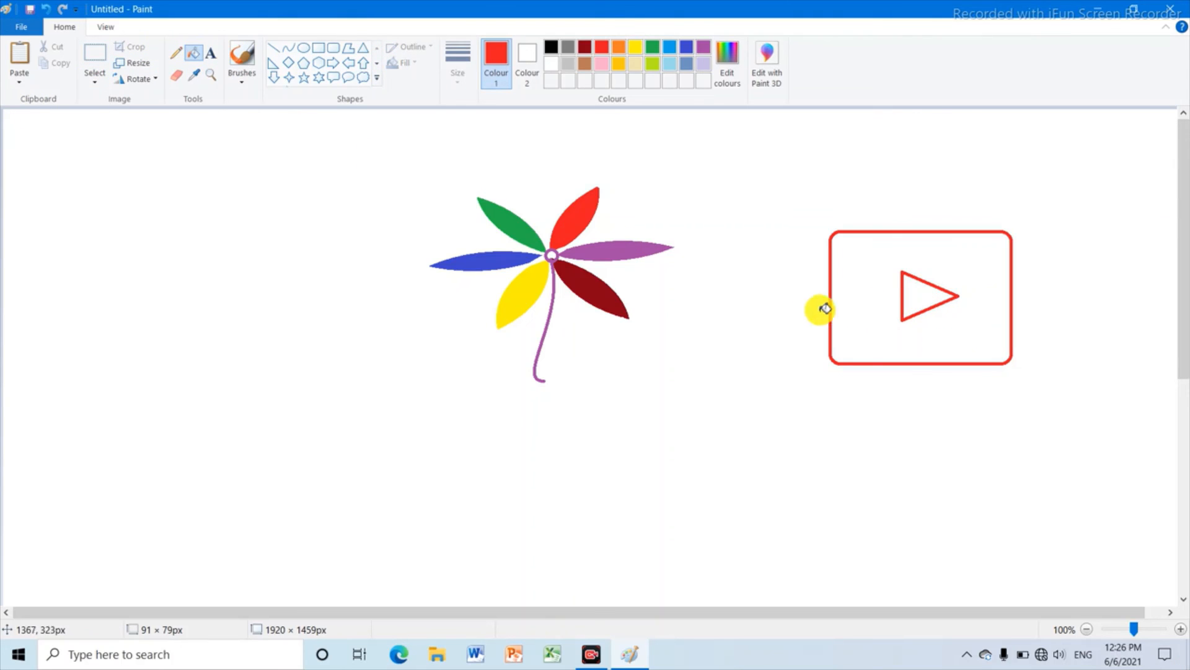
{"action": "left_click", "coordinate": [863, 274]}
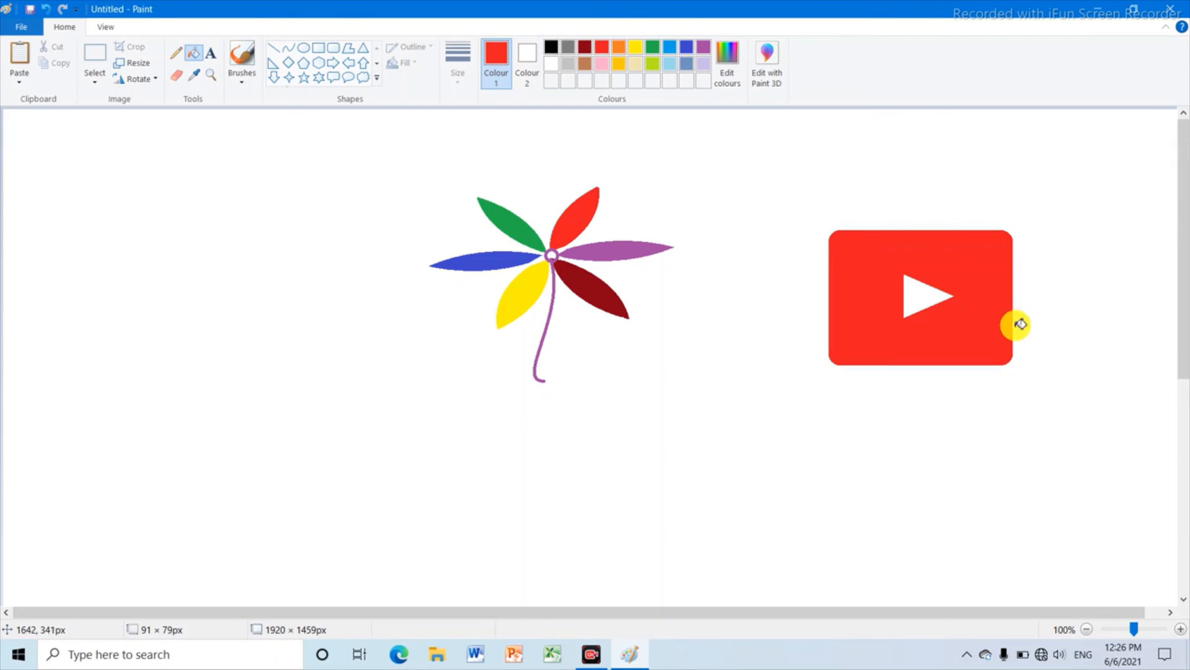